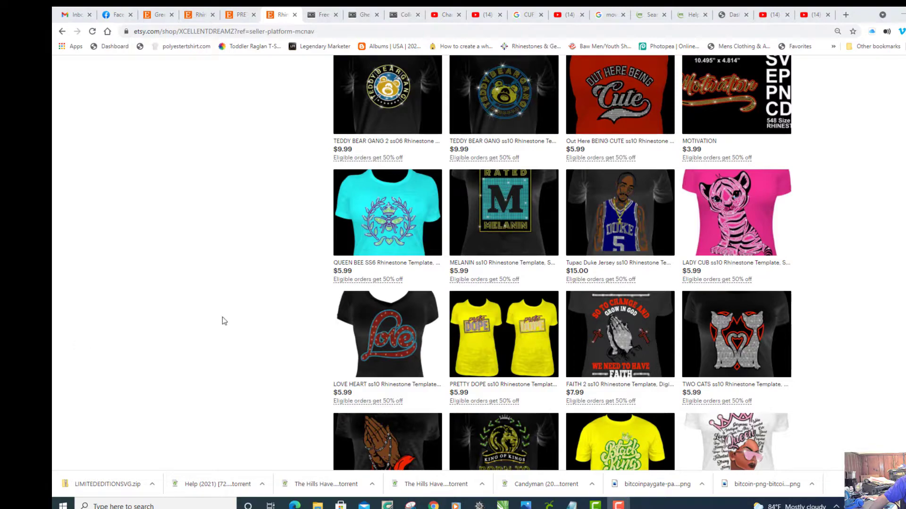
Browse the shop's items, go to page 2 and open the KING TUT ss10 Rhinestone Template listing.
{"action": "scroll", "coordinate": [613, 198], "scroll_direction": "down", "scroll_amount": 5}
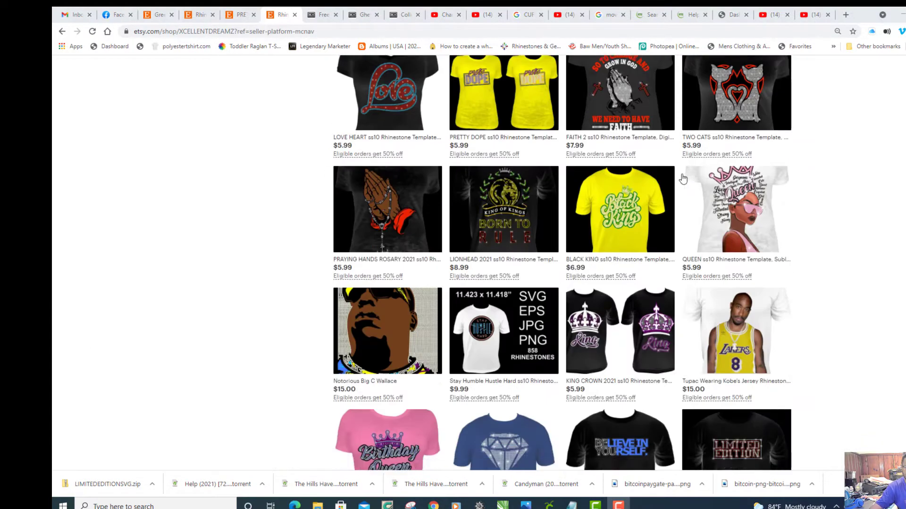
{"action": "scroll", "coordinate": [683, 178], "scroll_direction": "down", "scroll_amount": 6}
{"action": "scroll", "coordinate": [683, 178], "scroll_direction": "down", "scroll_amount": 5}
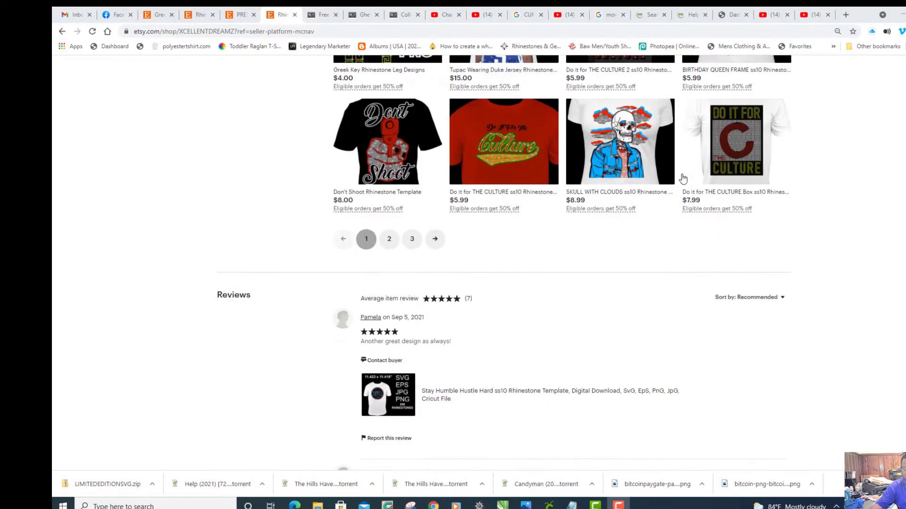
{"action": "left_click", "coordinate": [390, 242]}
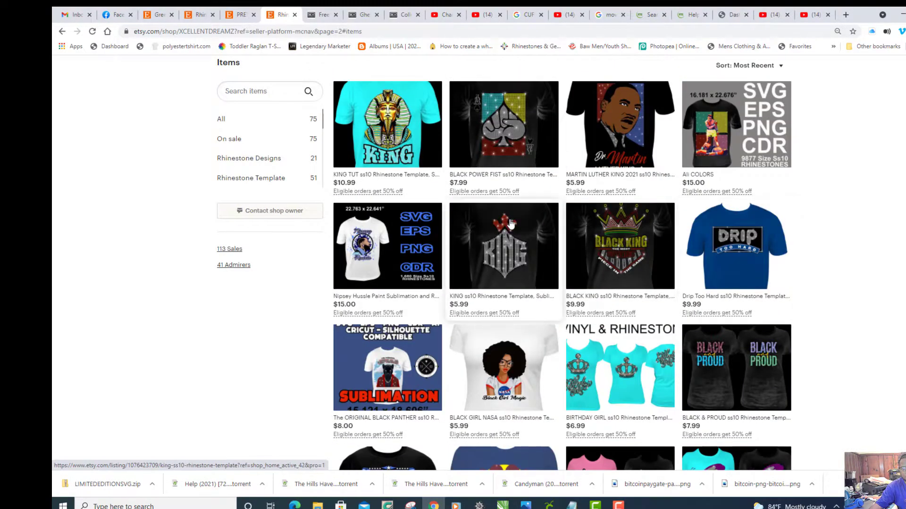
{"action": "scroll", "coordinate": [566, 231], "scroll_direction": "up", "scroll_amount": 2}
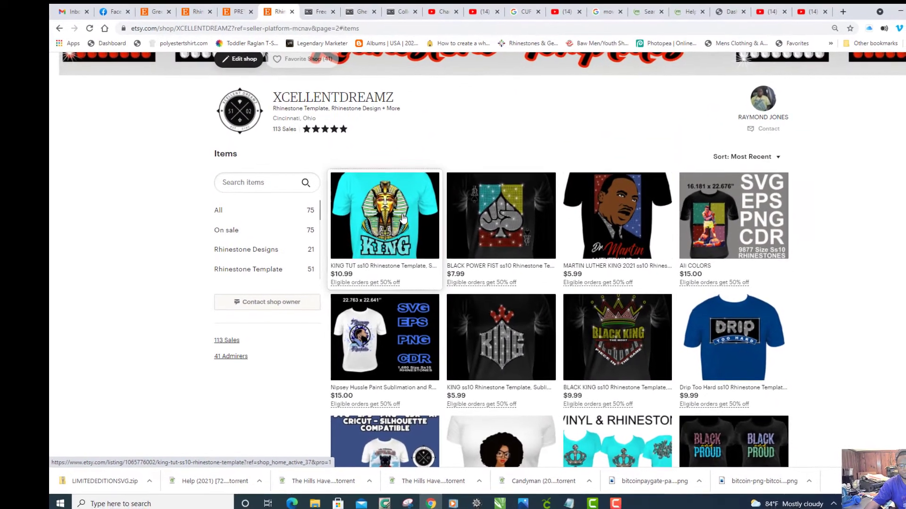
{"action": "left_click", "coordinate": [405, 221]}
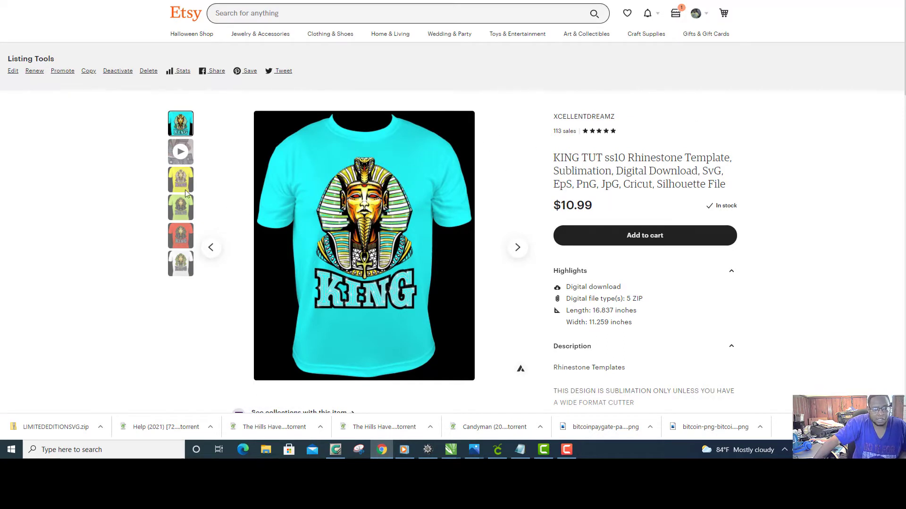
Review the KING TUT listing's video, its yellow, green, red and white shirt photos, and the description and reviews.
{"action": "left_click", "coordinate": [180, 152]}
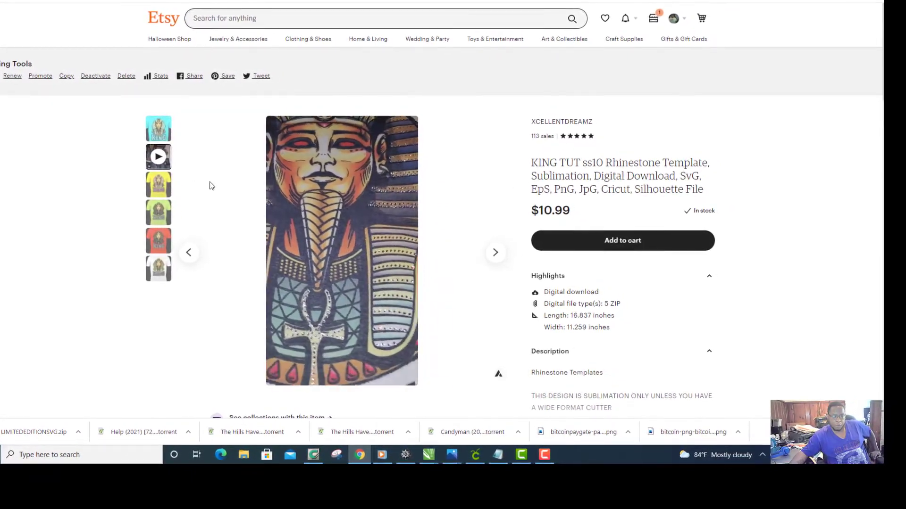
{"action": "left_click", "coordinate": [162, 186]}
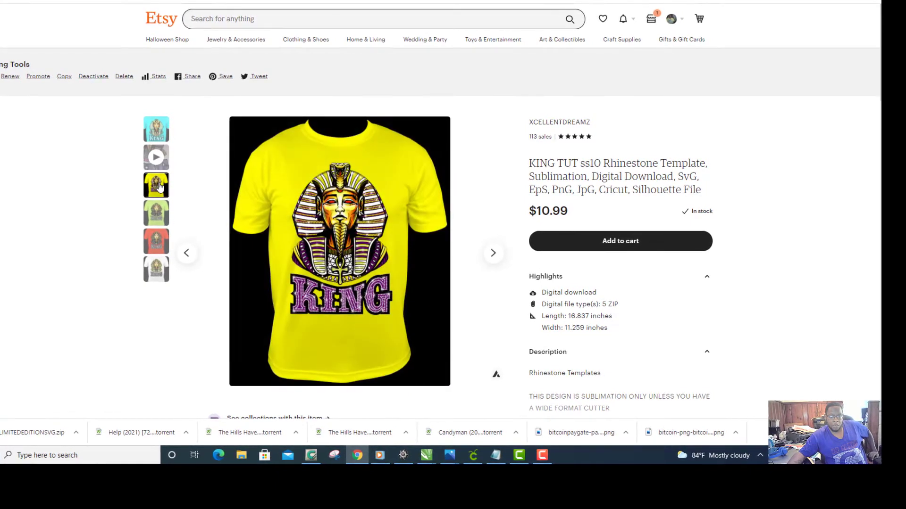
{"action": "left_click", "coordinate": [147, 212]}
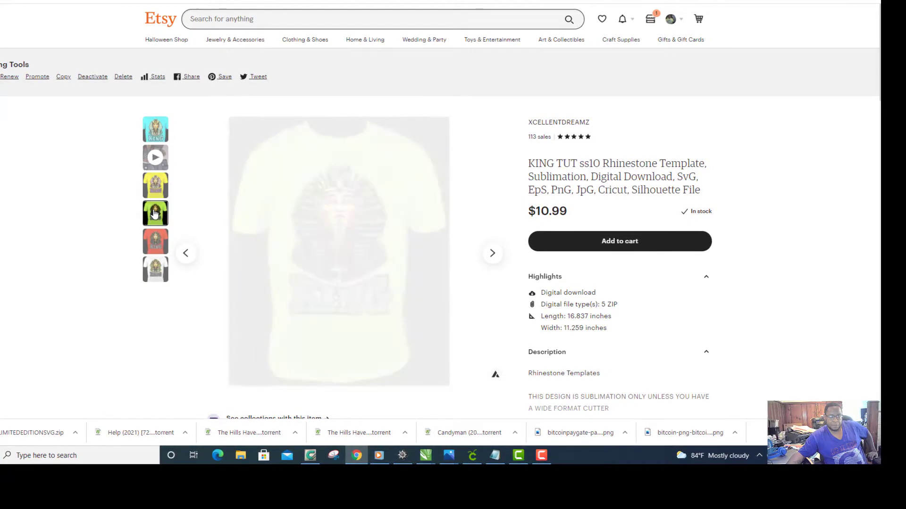
{"action": "scroll", "coordinate": [157, 204], "scroll_direction": "down", "scroll_amount": 1}
{"action": "scroll", "coordinate": [157, 204], "scroll_direction": "down", "scroll_amount": 1}
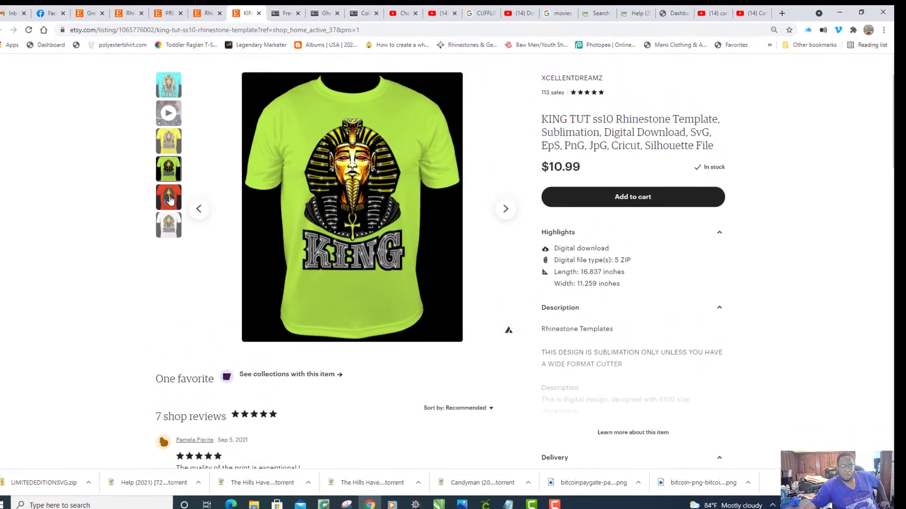
{"action": "left_click", "coordinate": [165, 182]}
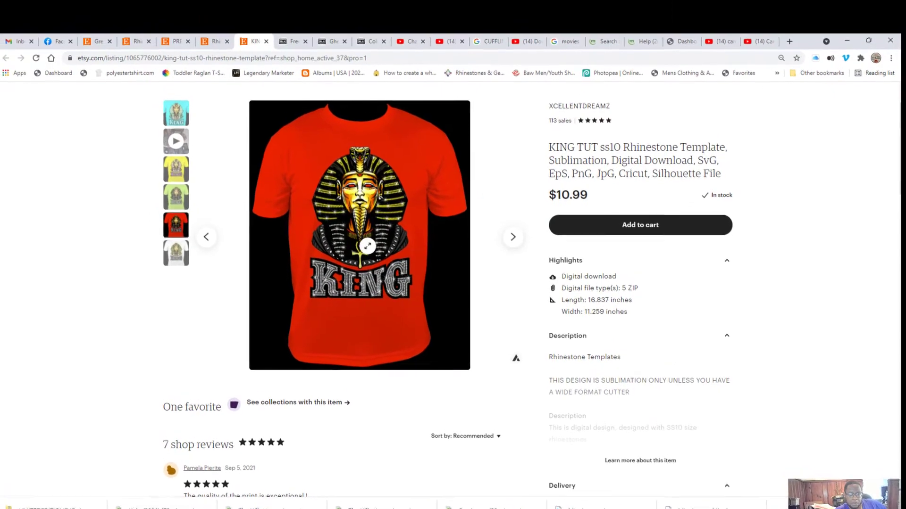
{"action": "left_click", "coordinate": [178, 262]}
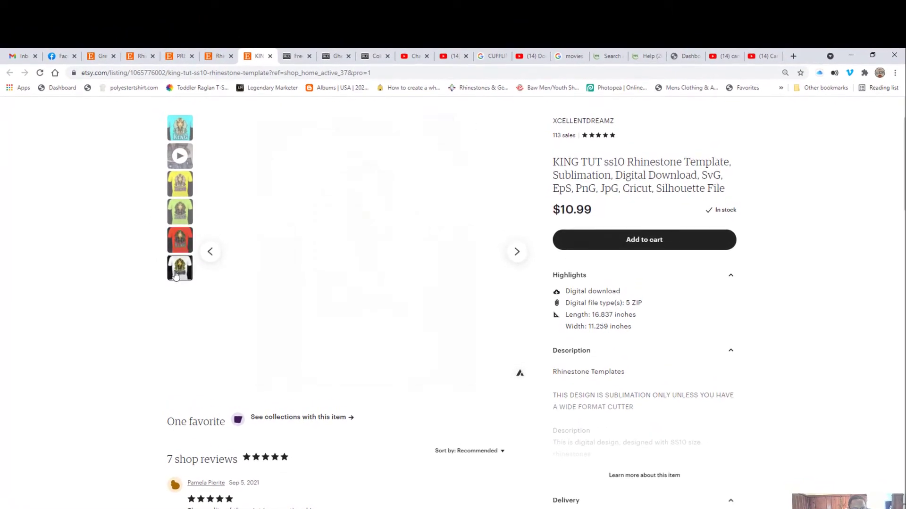
{"action": "scroll", "coordinate": [166, 319], "scroll_direction": "up", "scroll_amount": 2}
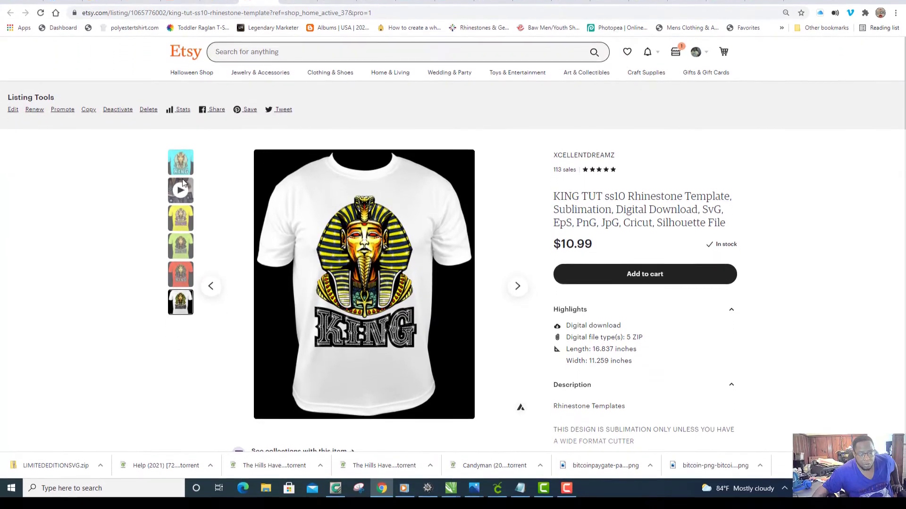
{"action": "scroll", "coordinate": [561, 236], "scroll_direction": "down", "scroll_amount": 10}
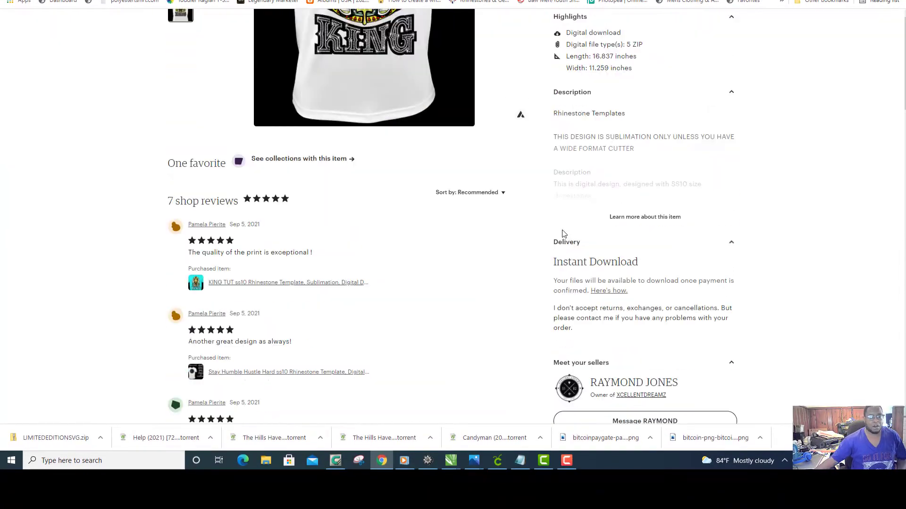
{"action": "scroll", "coordinate": [448, 173], "scroll_direction": "up", "scroll_amount": 4}
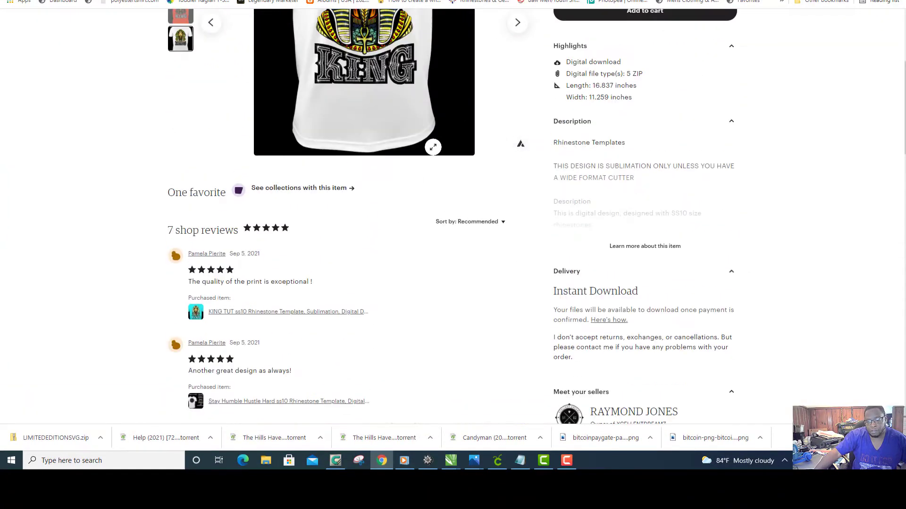
{"action": "scroll", "coordinate": [424, 180], "scroll_direction": "down", "scroll_amount": 4}
{"action": "scroll", "coordinate": [425, 180], "scroll_direction": "up", "scroll_amount": 9}
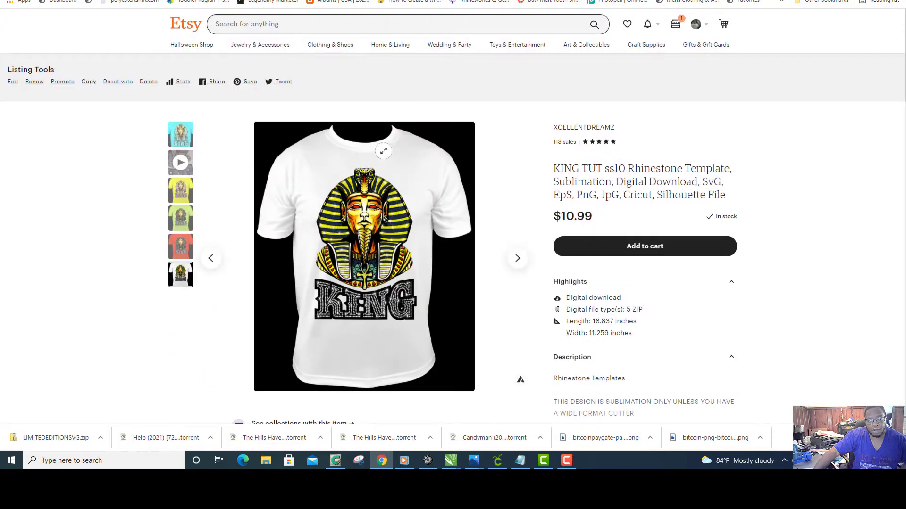
Open the KING TUT listing for editing and go through its photos, video and details down to the digital files.
{"action": "left_click", "coordinate": [13, 86]}
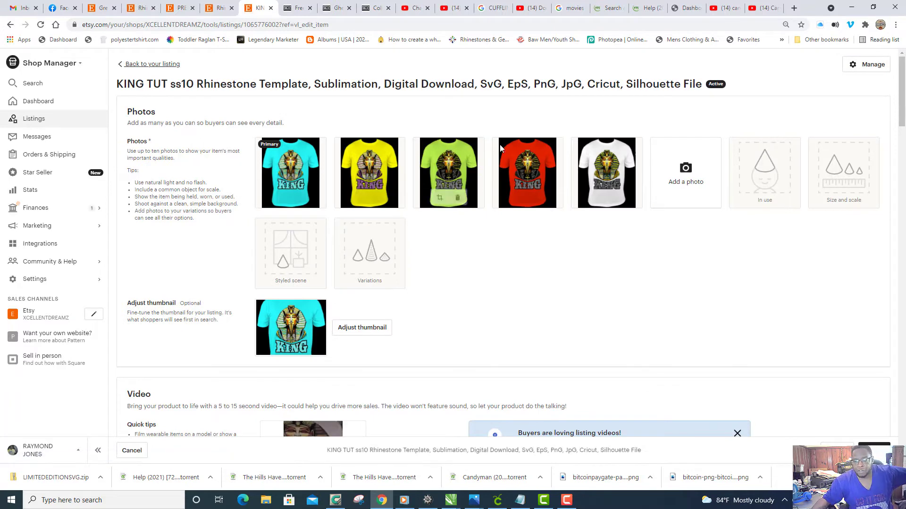
{"action": "scroll", "coordinate": [524, 111], "scroll_direction": "down", "scroll_amount": 2}
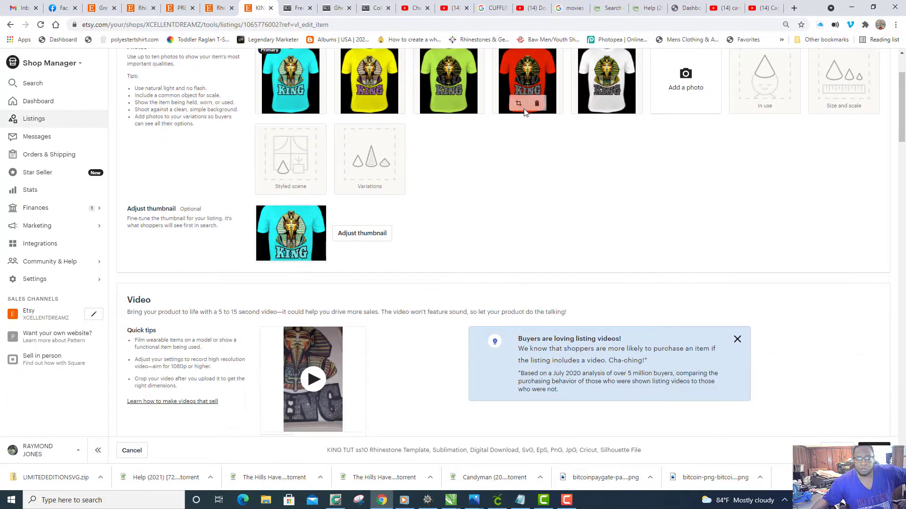
{"action": "scroll", "coordinate": [526, 142], "scroll_direction": "up", "scroll_amount": 2}
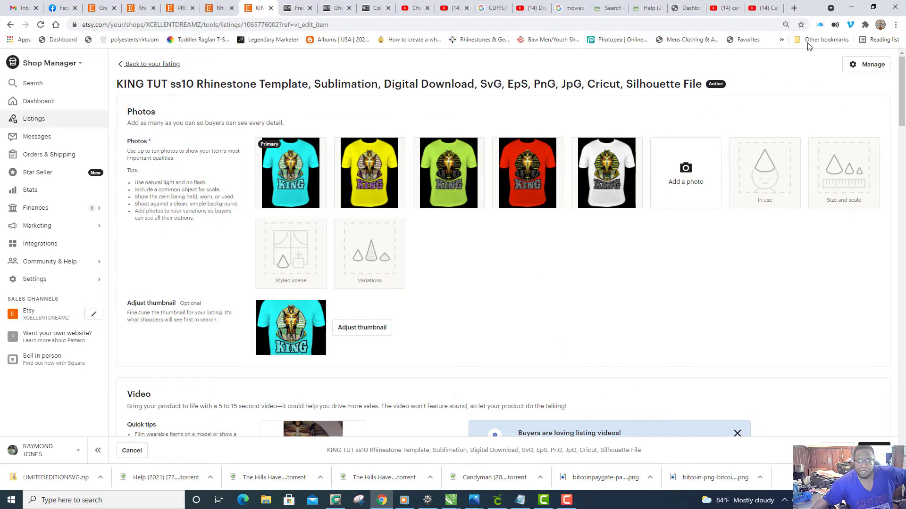
{"action": "scroll", "coordinate": [646, 213], "scroll_direction": "down", "scroll_amount": 12}
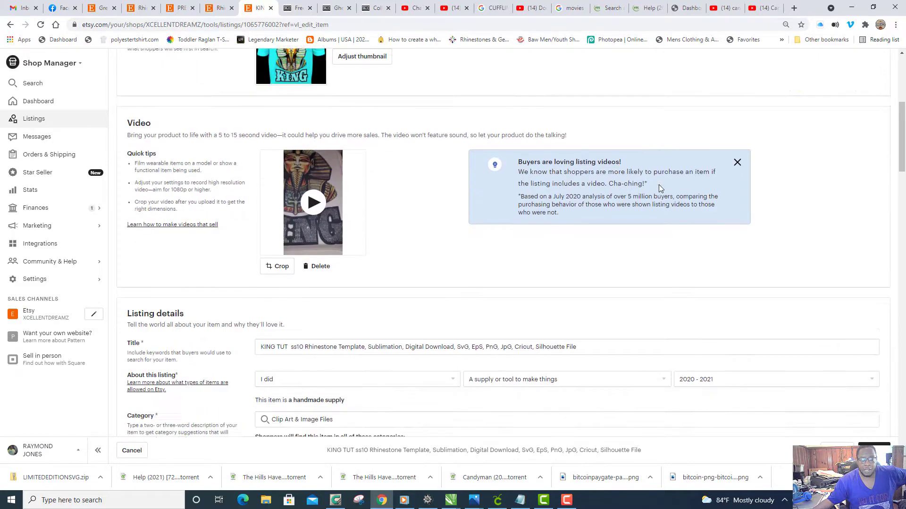
{"action": "scroll", "coordinate": [648, 188], "scroll_direction": "down", "scroll_amount": 15}
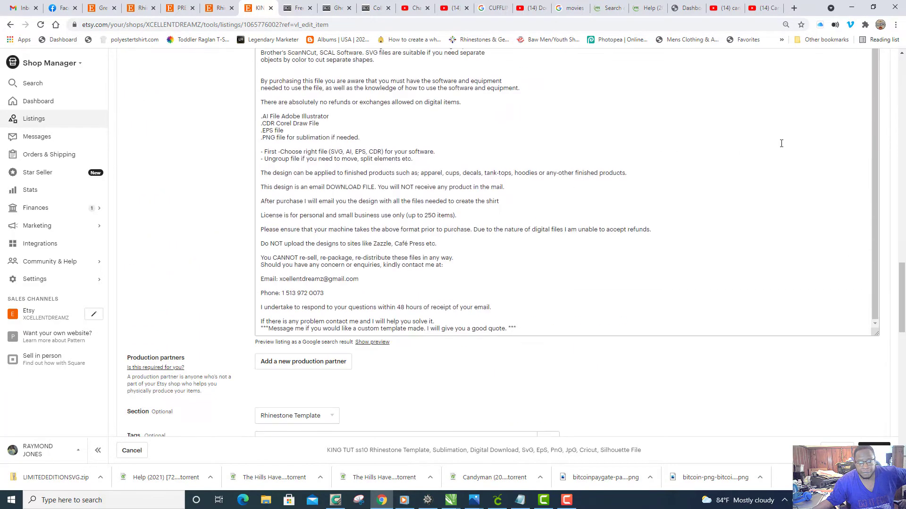
{"action": "scroll", "coordinate": [610, 225], "scroll_direction": "down", "scroll_amount": 5}
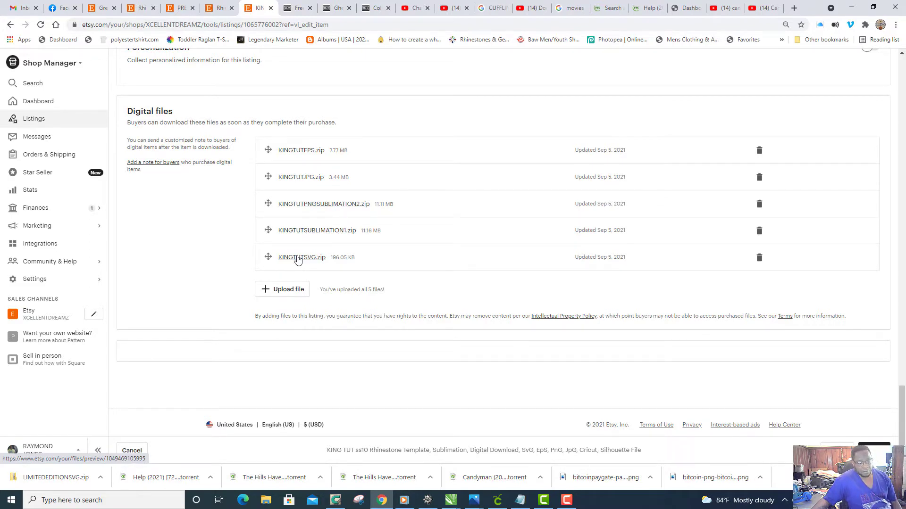
Download KINGTUTSVG.zip from the listing's digital files and open the KING TUT FULL file from the archive.
{"action": "left_click", "coordinate": [298, 259]}
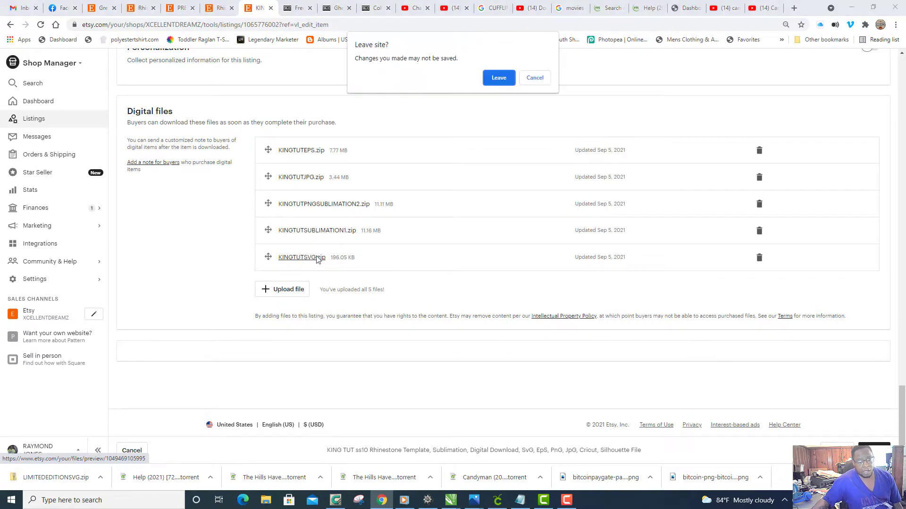
{"action": "left_click", "coordinate": [499, 78]}
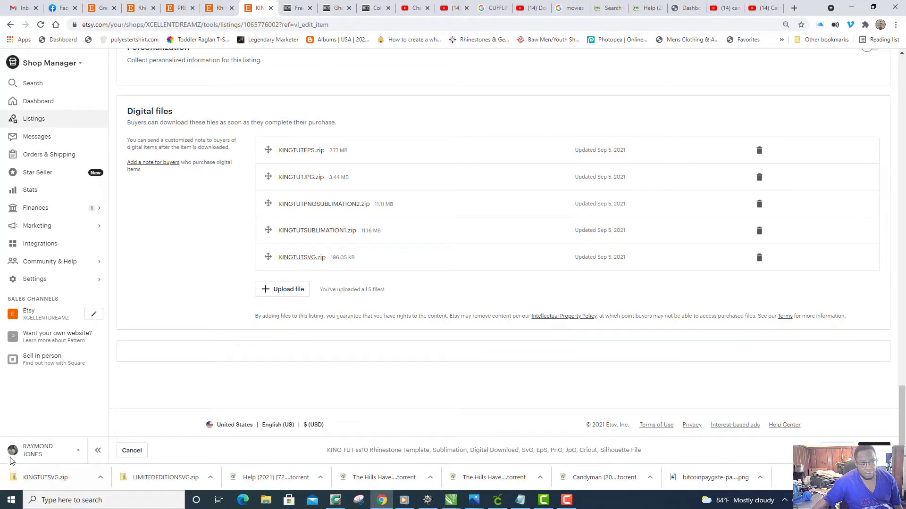
{"action": "left_click", "coordinate": [45, 478]}
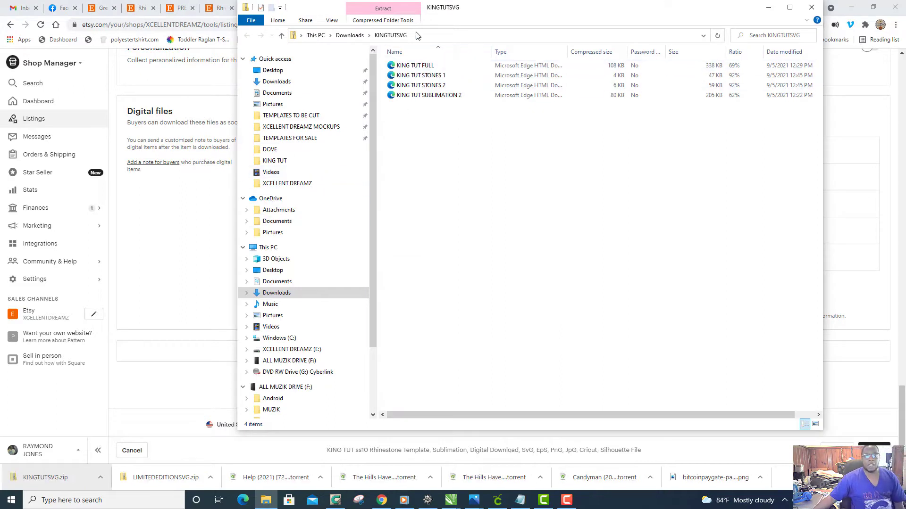
{"action": "left_click", "coordinate": [424, 70]}
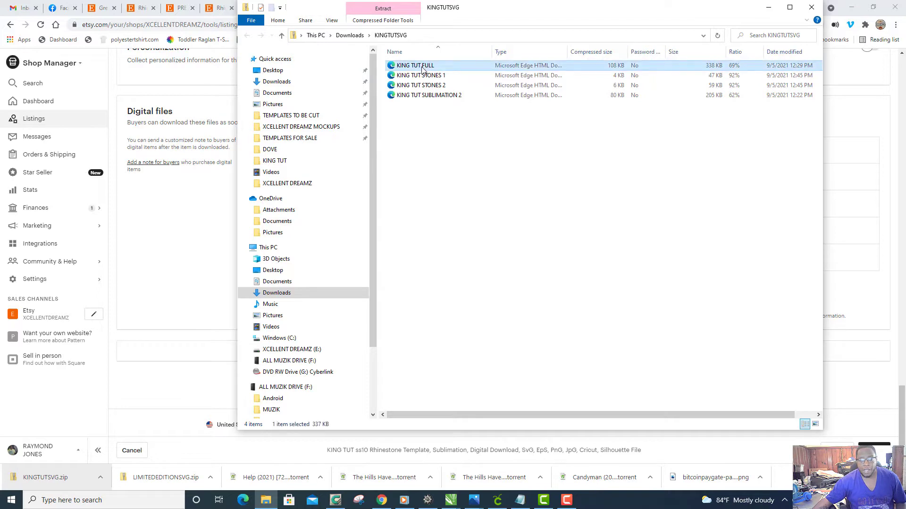
{"action": "double_click", "coordinate": [423, 68]}
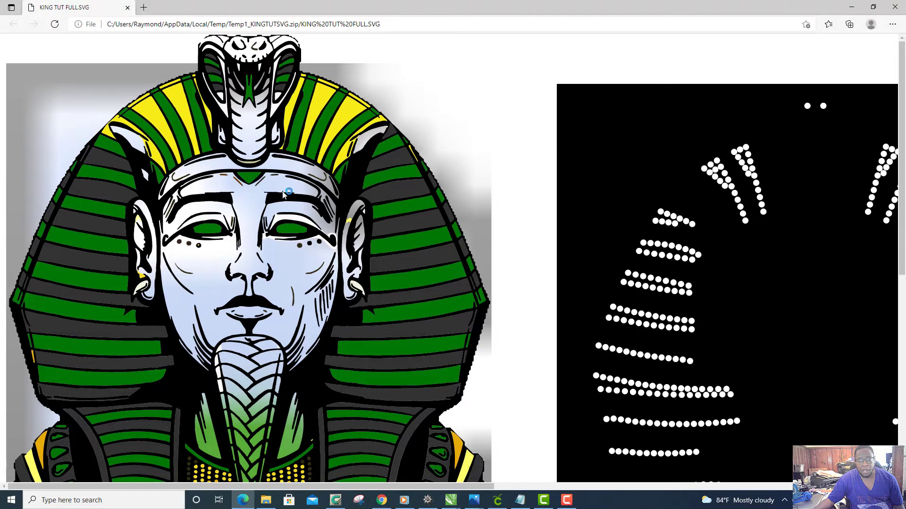
Examine the full King Tut artwork, the rhinestone dot templates beside it and the size labels beneath them.
{"action": "scroll", "coordinate": [283, 194], "scroll_direction": "down", "scroll_amount": 8}
{"action": "scroll", "coordinate": [283, 194], "scroll_direction": "up", "scroll_amount": 8}
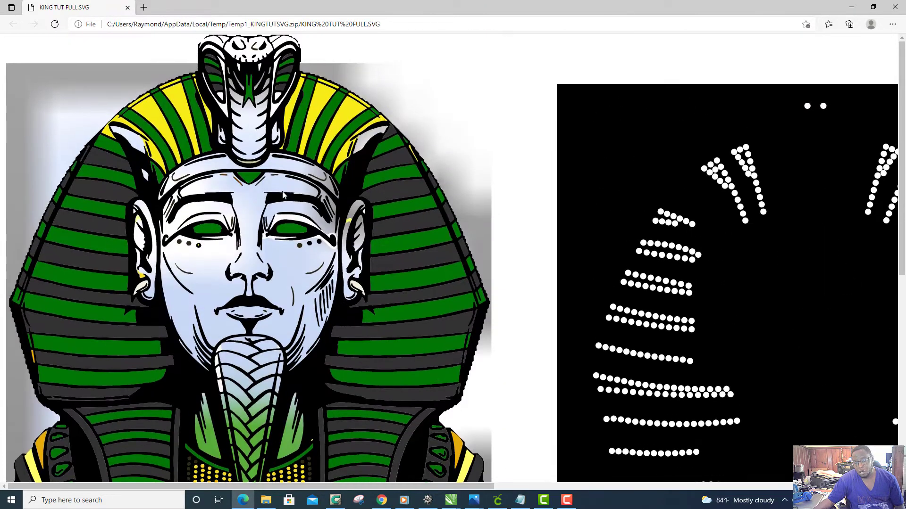
{"action": "scroll", "coordinate": [283, 194], "scroll_direction": "down", "scroll_amount": 8}
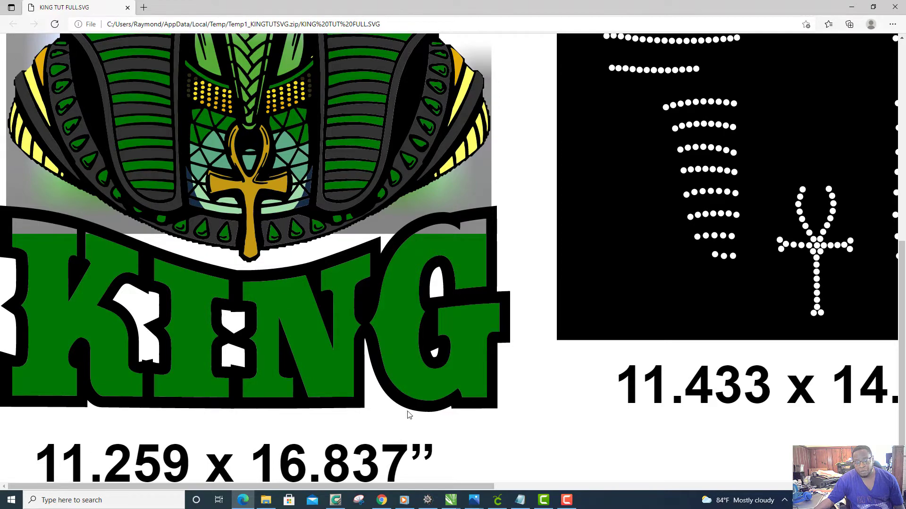
{"action": "scroll", "coordinate": [302, 281], "scroll_direction": "up", "scroll_amount": 8}
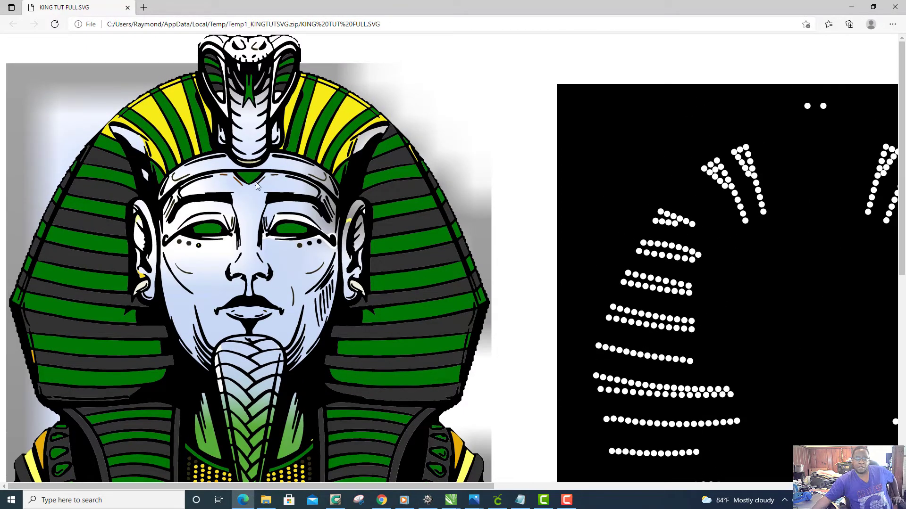
{"action": "scroll", "coordinate": [245, 92], "scroll_direction": "down", "scroll_amount": 8}
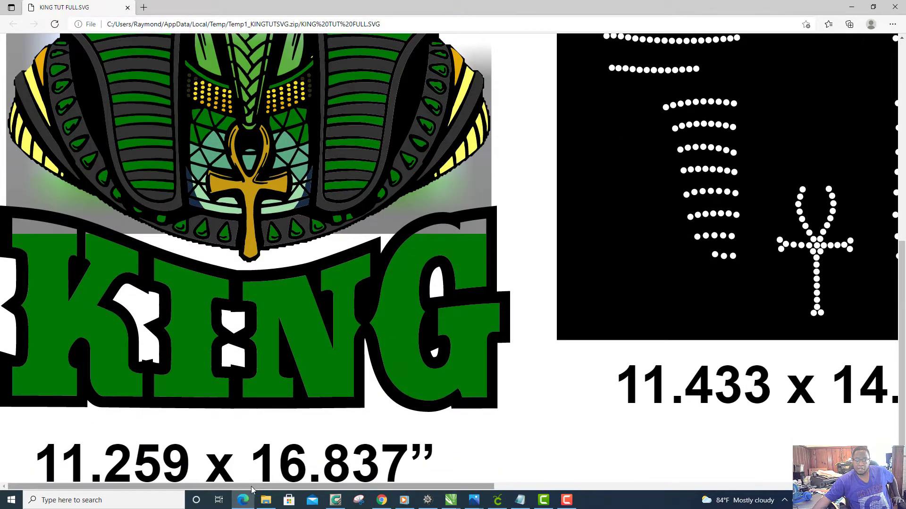
{"action": "left_click_drag", "start_coordinate": [253, 487], "coordinate": [502, 493]}
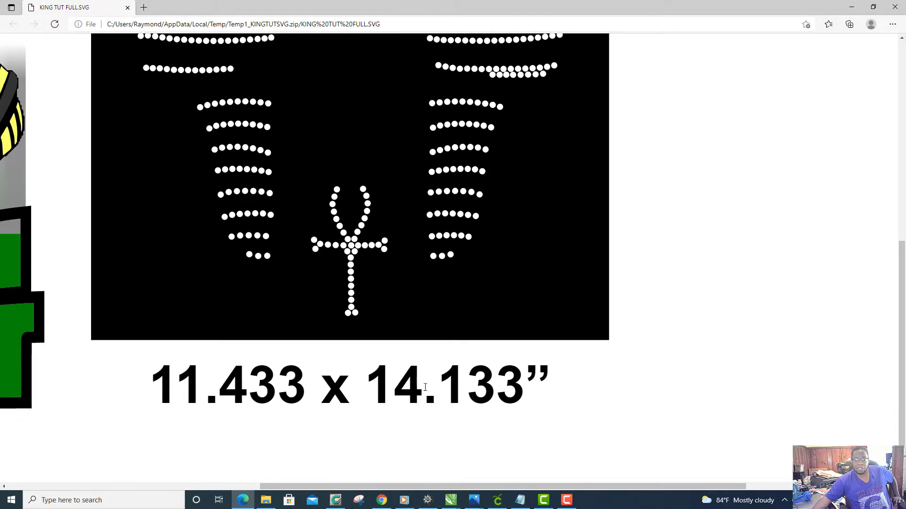
{"action": "scroll", "coordinate": [392, 310], "scroll_direction": "up", "scroll_amount": 7}
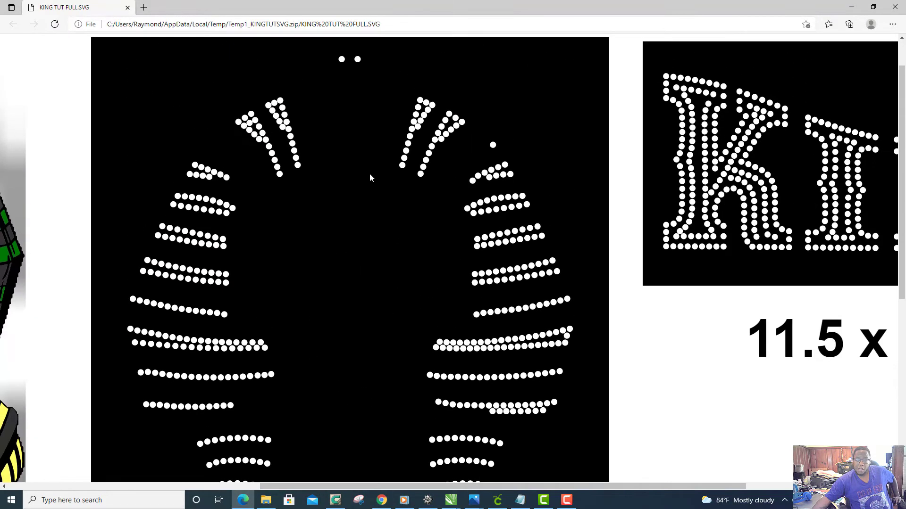
{"action": "scroll", "coordinate": [332, 184], "scroll_direction": "down", "scroll_amount": 3}
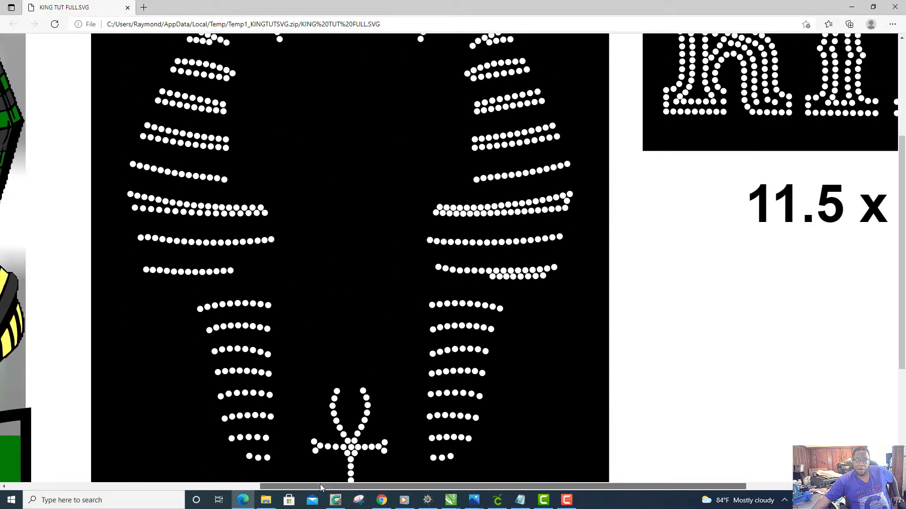
{"action": "left_click_drag", "start_coordinate": [319, 484], "coordinate": [22, 459]}
{"action": "scroll", "coordinate": [179, 262], "scroll_direction": "down", "scroll_amount": 3}
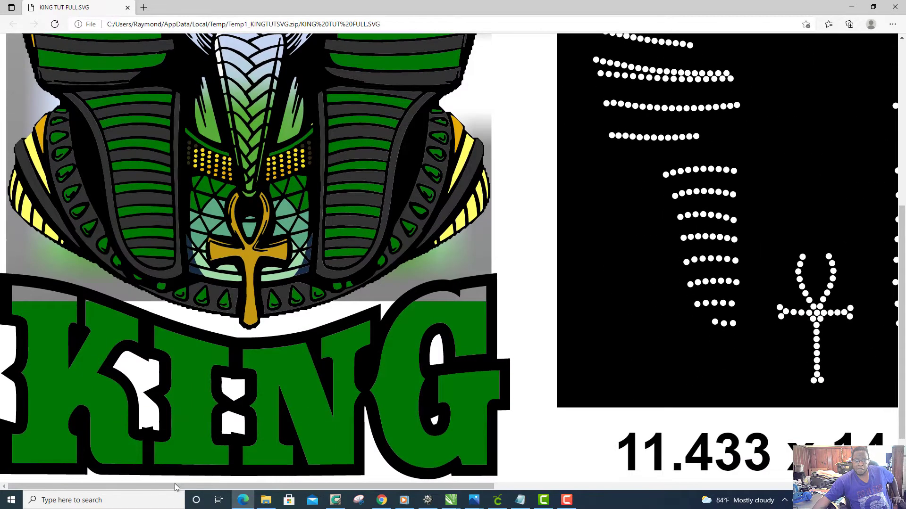
{"action": "left_click_drag", "start_coordinate": [175, 483], "coordinate": [454, 495]}
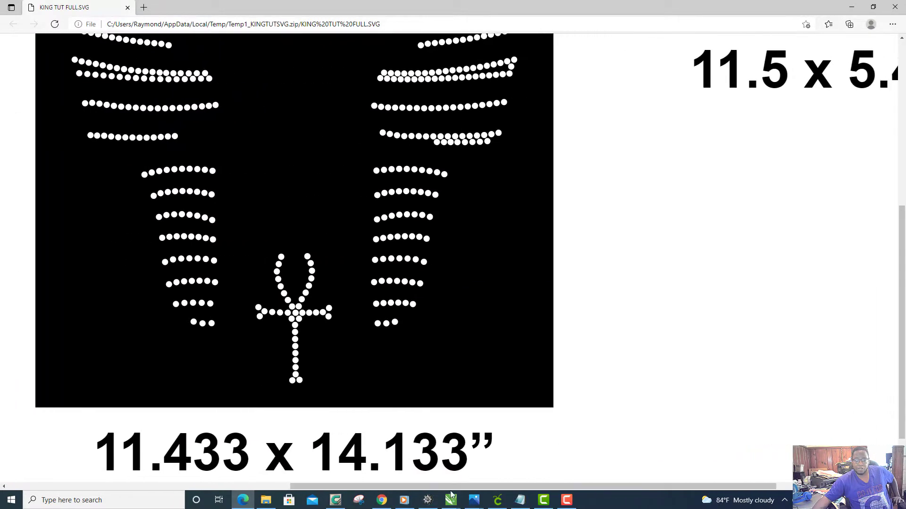
Compare the headdress stone template with the KING lettering template and its size label, return to the colour artwork and close the file.
{"action": "scroll", "coordinate": [393, 280], "scroll_direction": "up", "scroll_amount": 7}
{"action": "scroll", "coordinate": [415, 124], "scroll_direction": "down", "scroll_amount": 8}
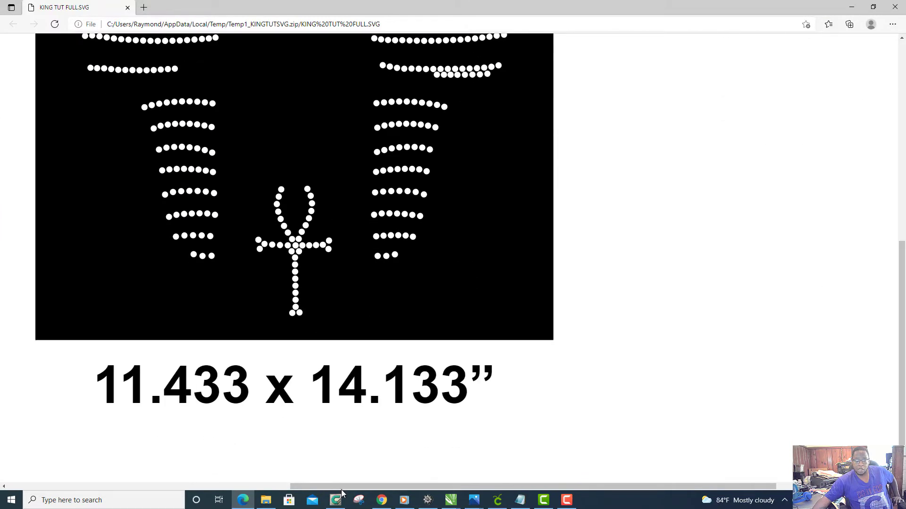
{"action": "left_click_drag", "start_coordinate": [343, 493], "coordinate": [456, 491]}
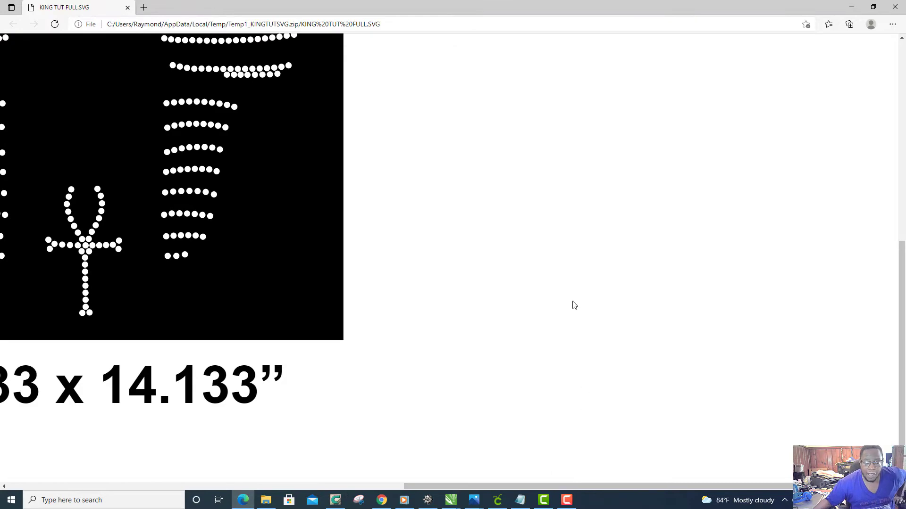
{"action": "scroll", "coordinate": [574, 305], "scroll_direction": "up", "scroll_amount": 8}
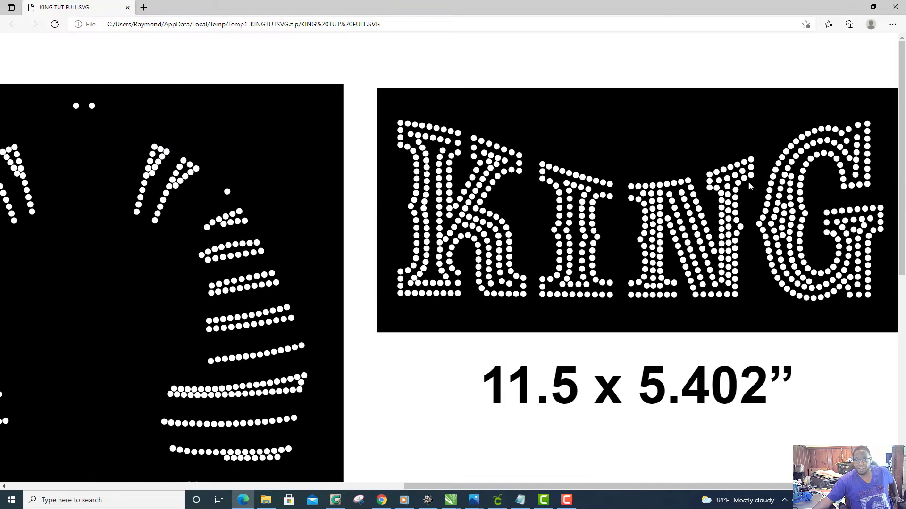
{"action": "scroll", "coordinate": [674, 207], "scroll_direction": "down", "scroll_amount": 8}
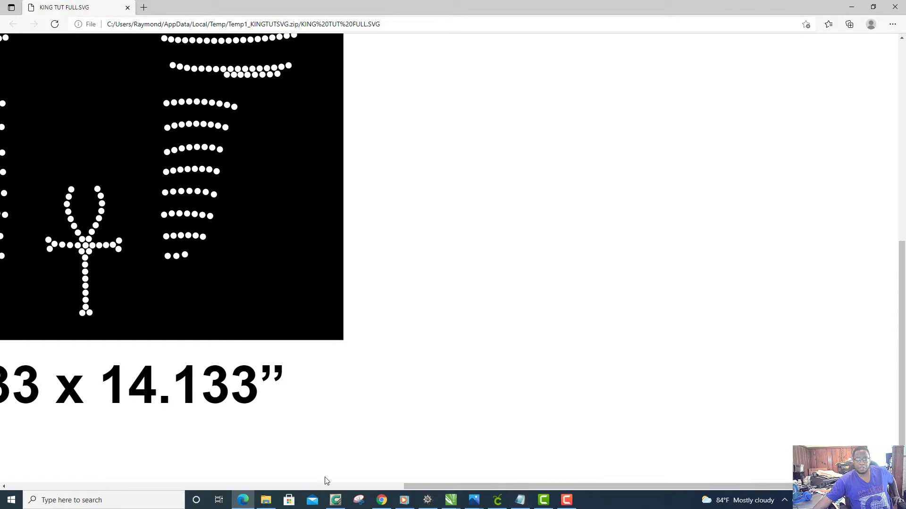
{"action": "left_click", "coordinate": [349, 483]}
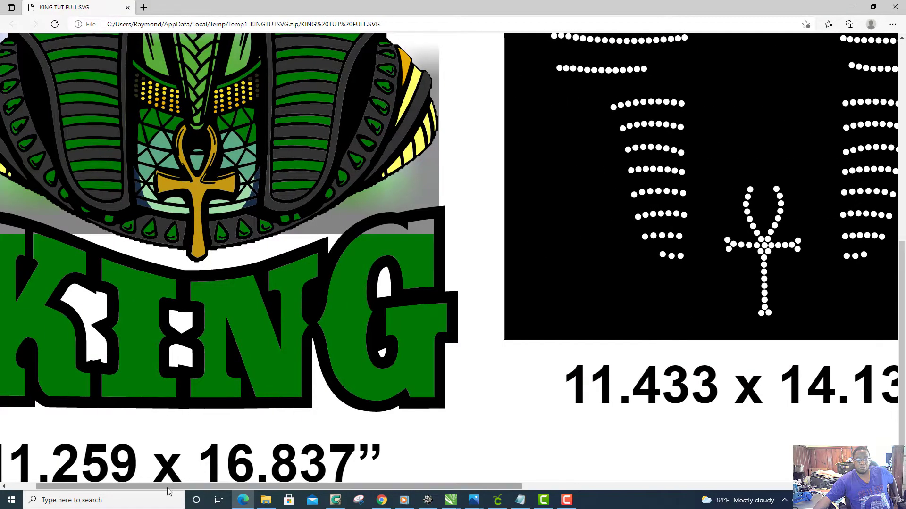
{"action": "scroll", "coordinate": [193, 301], "scroll_direction": "up", "scroll_amount": 4}
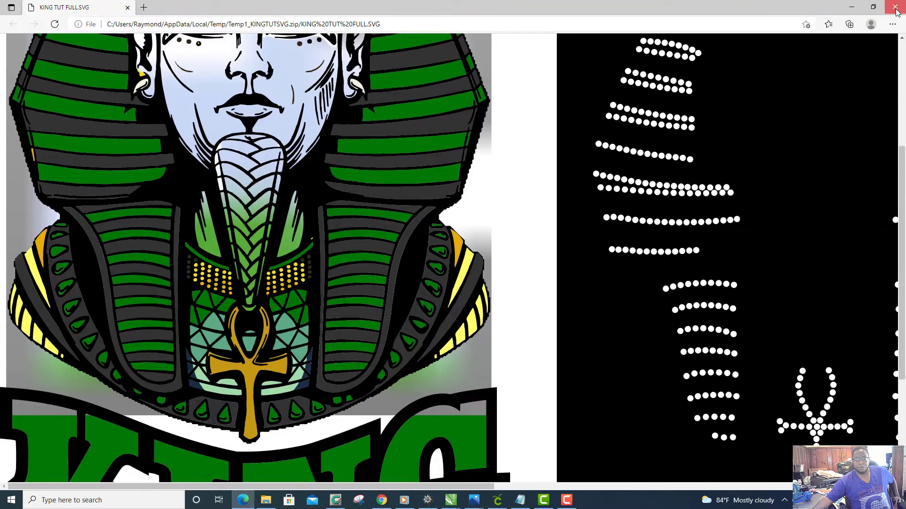
{"action": "left_click", "coordinate": [895, 7]}
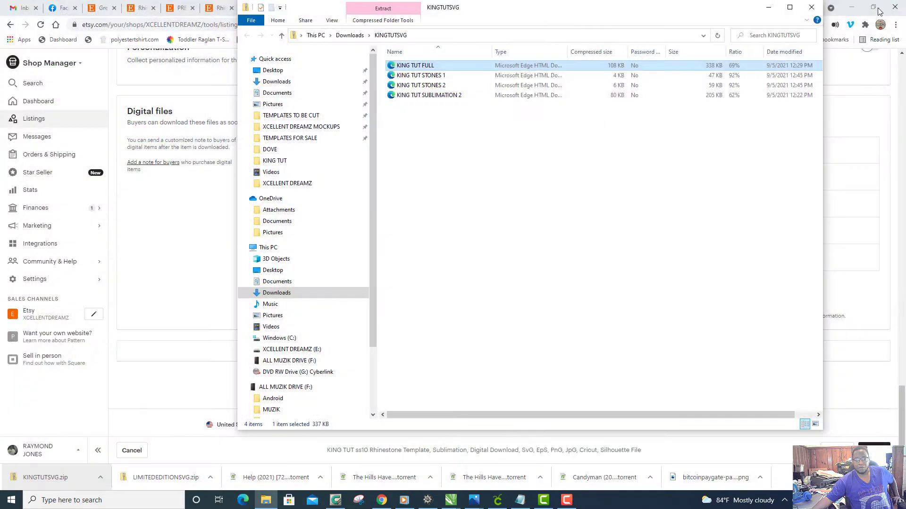
Open KING TUT STONES 1 from the KINGTUTSVG archive, look over the headdress rhinestone template and close it.
{"action": "left_click", "coordinate": [426, 77]}
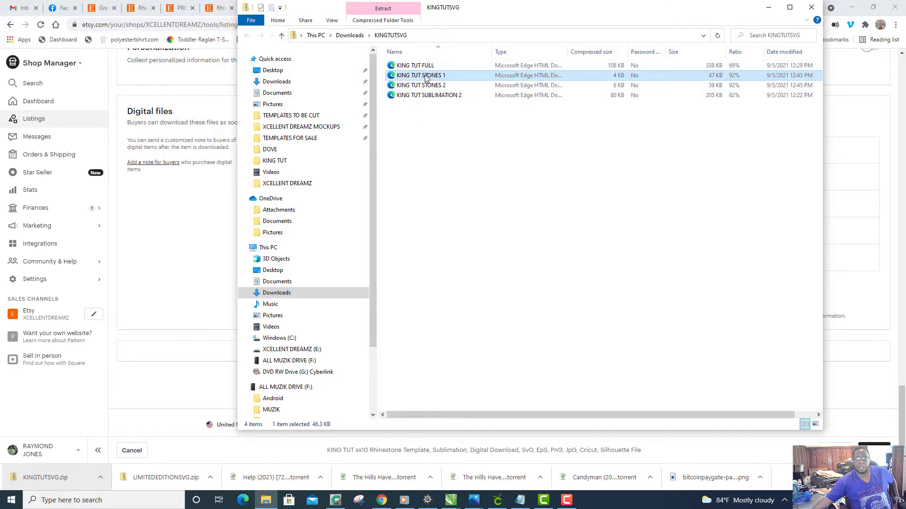
{"action": "double_click", "coordinate": [427, 76]}
{"action": "scroll", "coordinate": [346, 171], "scroll_direction": "down", "scroll_amount": 5}
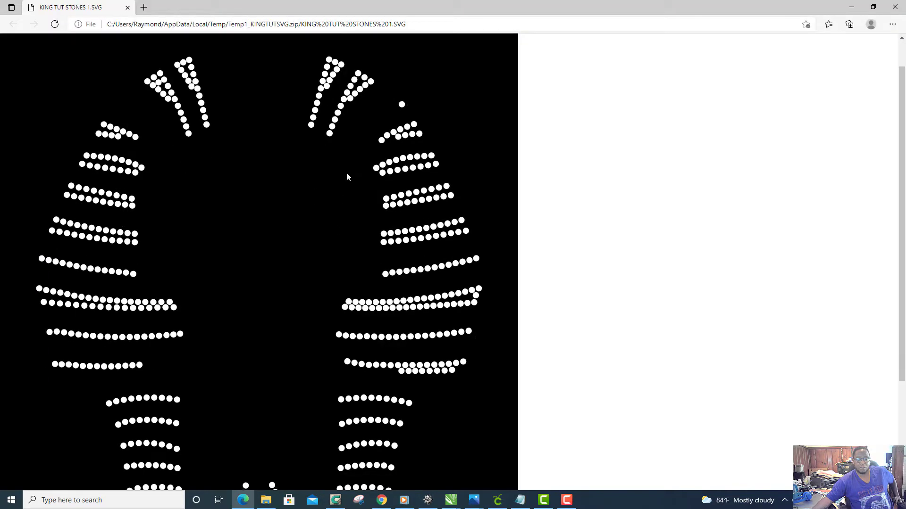
{"action": "scroll", "coordinate": [338, 205], "scroll_direction": "up", "scroll_amount": 4}
{"action": "scroll", "coordinate": [329, 234], "scroll_direction": "down", "scroll_amount": 2}
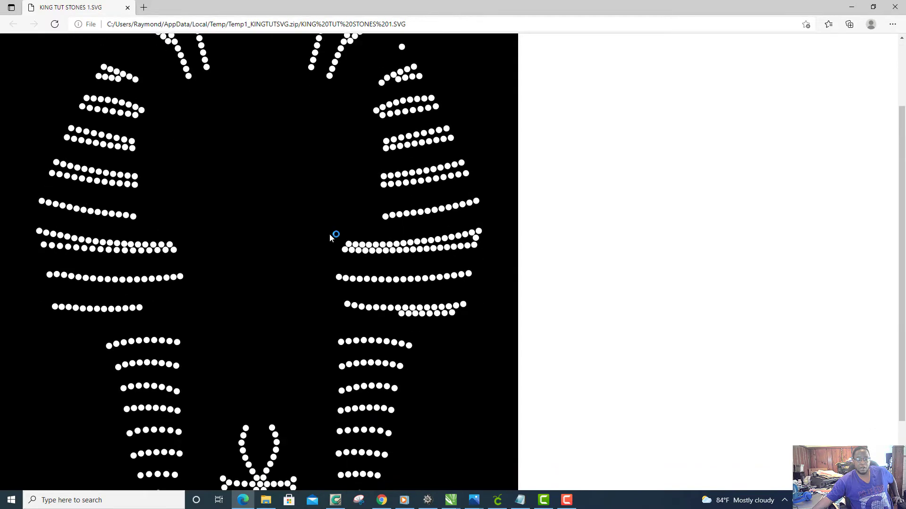
{"action": "scroll", "coordinate": [329, 234], "scroll_direction": "up", "scroll_amount": 2}
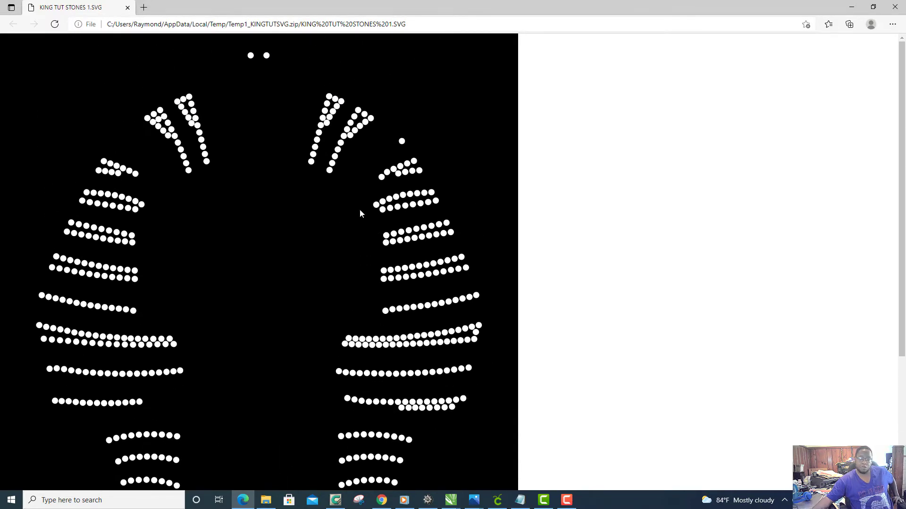
{"action": "left_click", "coordinate": [896, 8]}
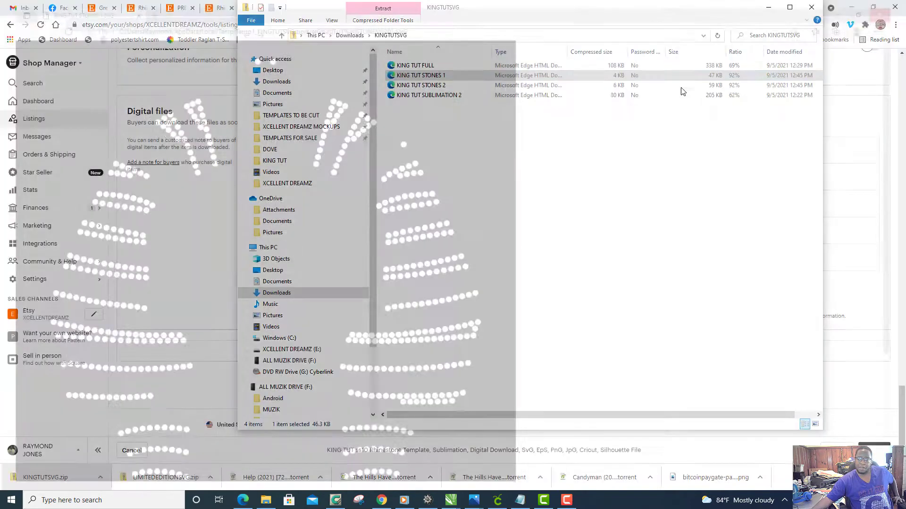
Open KING TUT STONES 2 from the archive to view the KING lettering rhinestone template, and close it.
{"action": "left_click", "coordinate": [431, 87]}
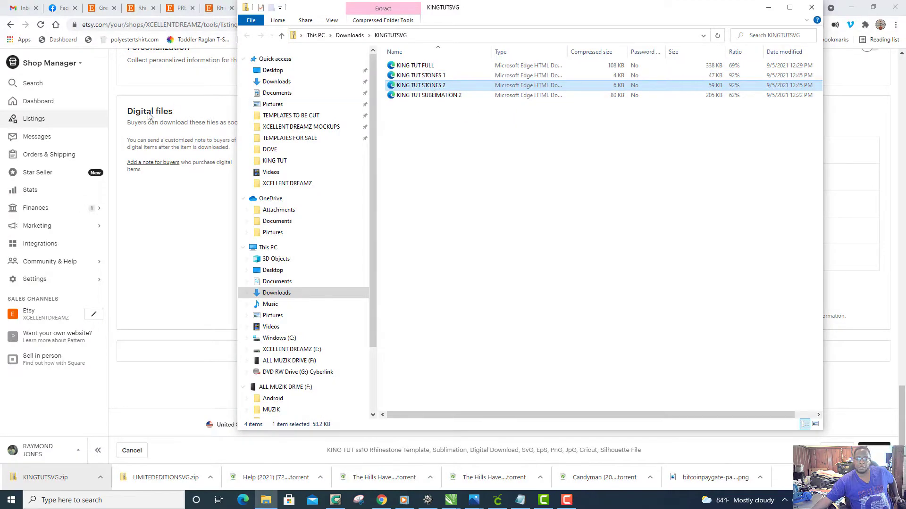
{"action": "double_click", "coordinate": [448, 94]}
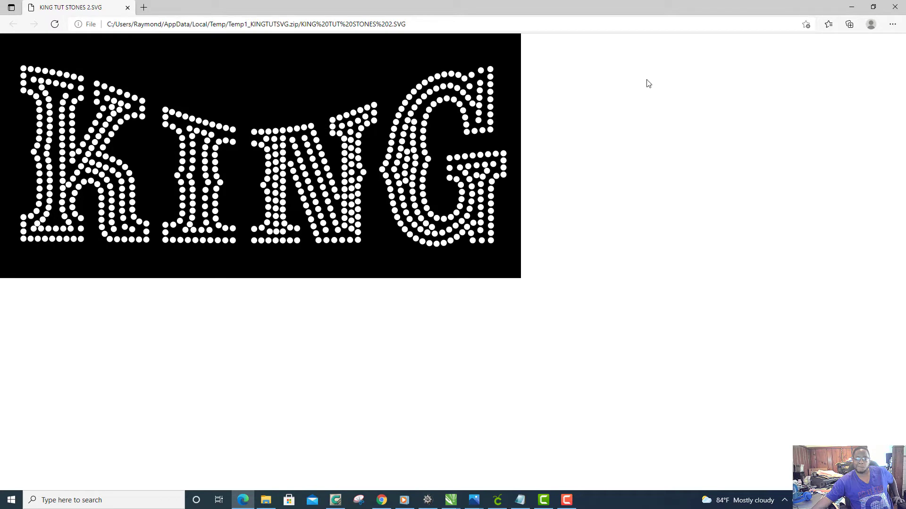
{"action": "left_click", "coordinate": [895, 7]}
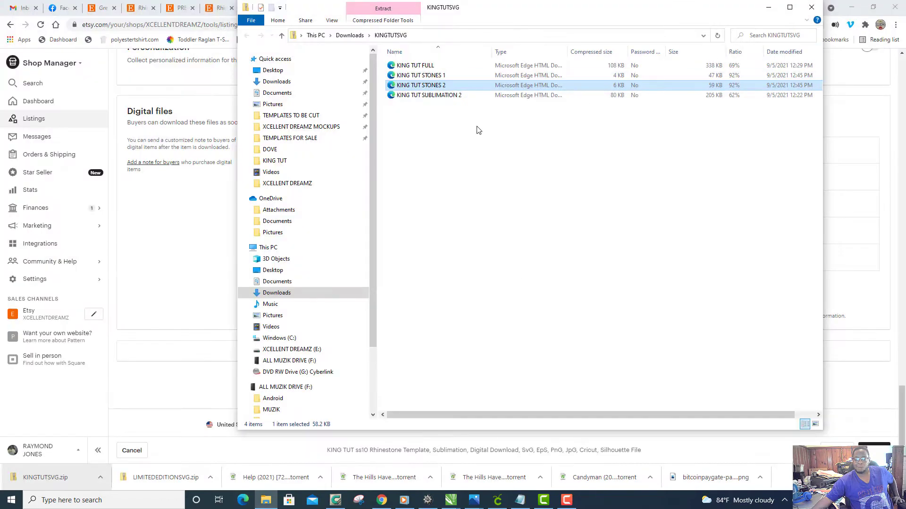
Open KING TUT SUBLIMATION 2 from the archive, examine the yellow artwork down to its size label and close it.
{"action": "left_click", "coordinate": [436, 97]}
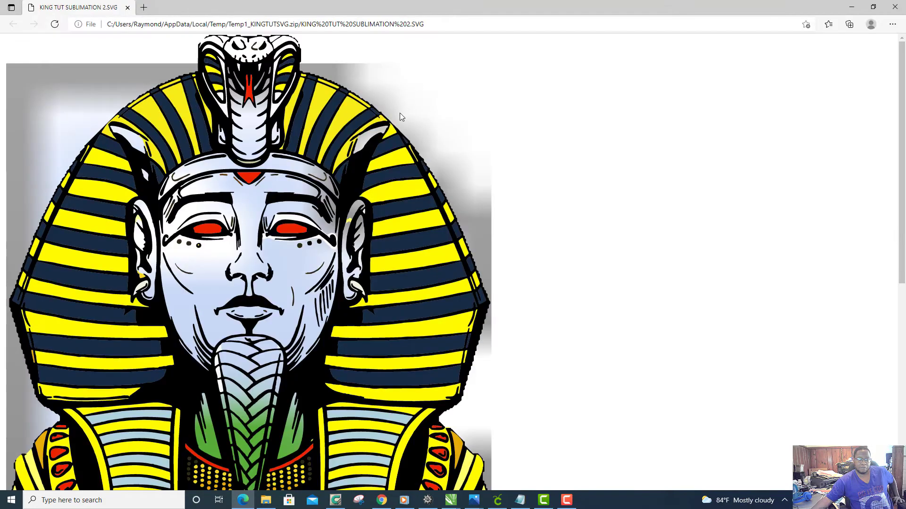
{"action": "scroll", "coordinate": [397, 129], "scroll_direction": "down", "scroll_amount": 8}
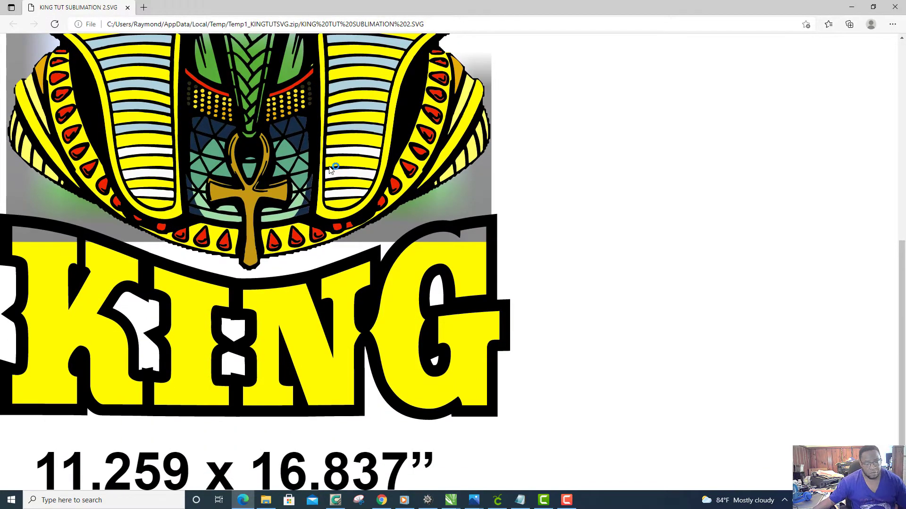
{"action": "scroll", "coordinate": [337, 176], "scroll_direction": "up", "scroll_amount": 8}
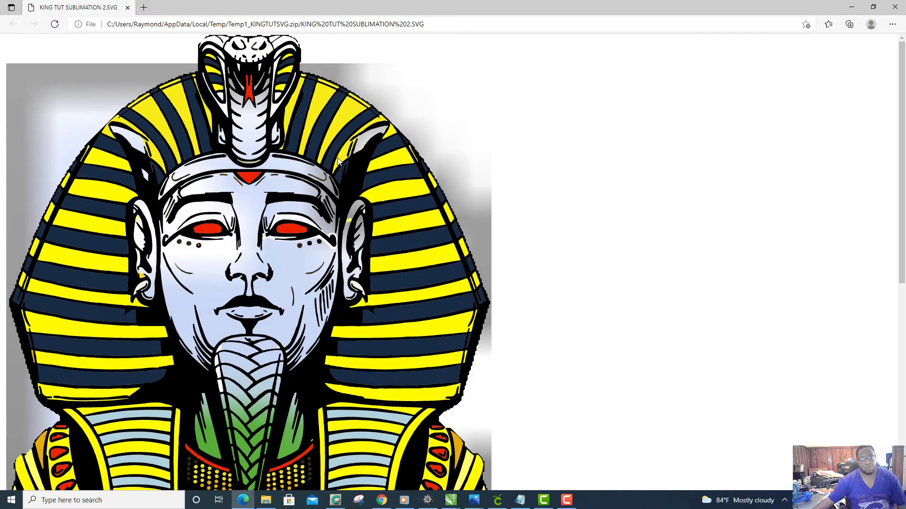
{"action": "scroll", "coordinate": [338, 162], "scroll_direction": "down", "scroll_amount": 8}
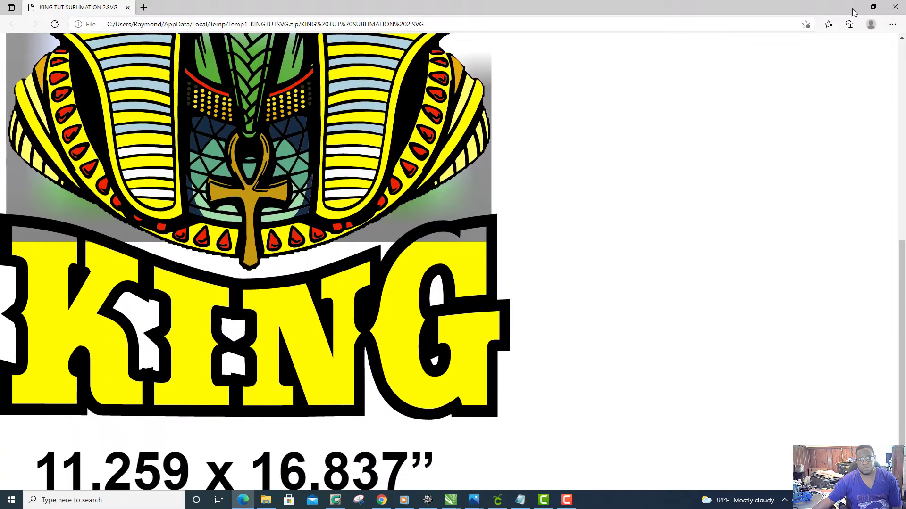
{"action": "left_click", "coordinate": [893, 10]}
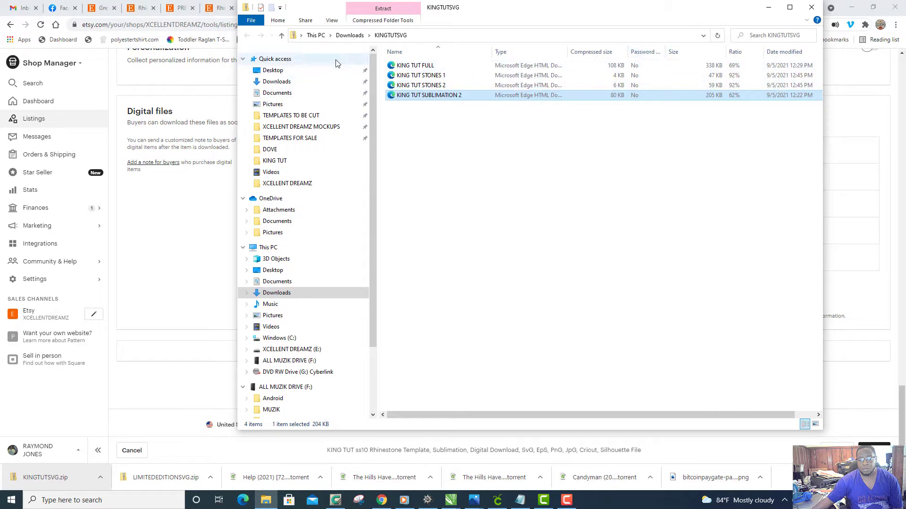
Return to the listing's digital files and try to download KINGTUTPNGSUBLIMATION2.zip and KINGTUTSUBLIMATION1.zip.
{"action": "key", "text": "alt+Up"}
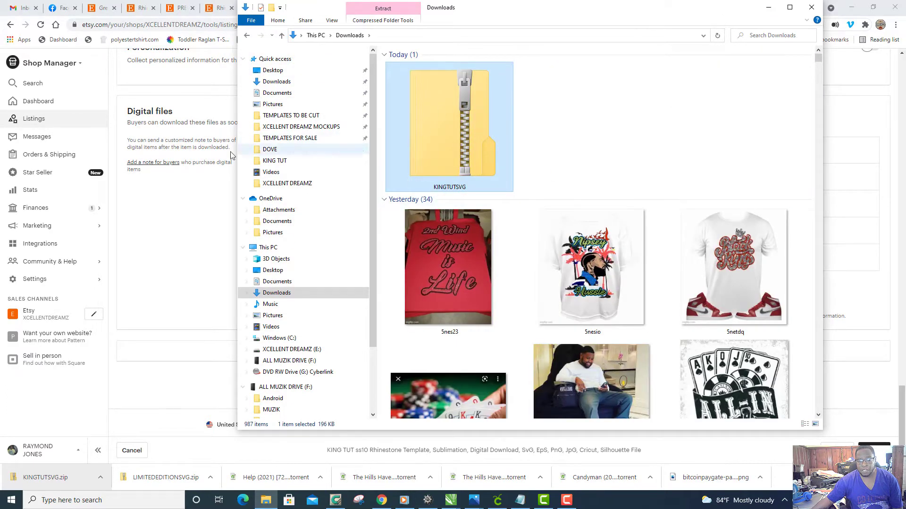
{"action": "left_click", "coordinate": [196, 117]}
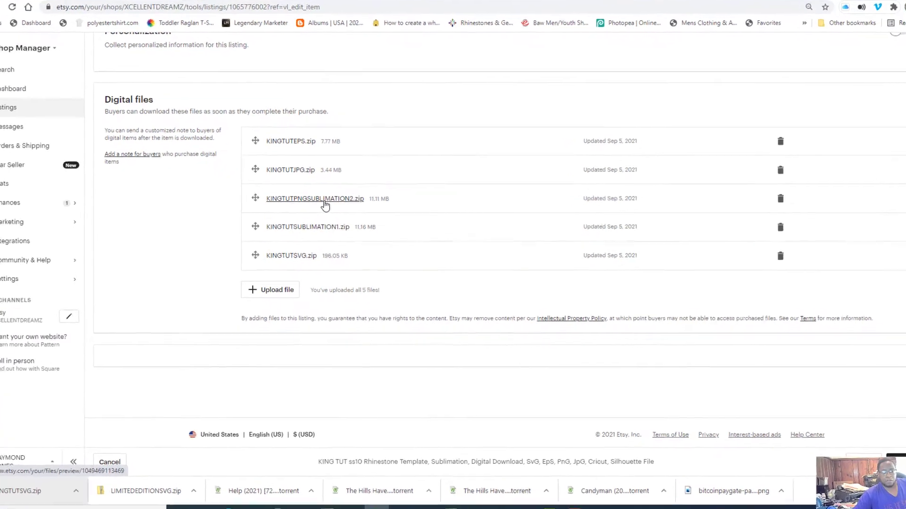
{"action": "left_click", "coordinate": [325, 203]}
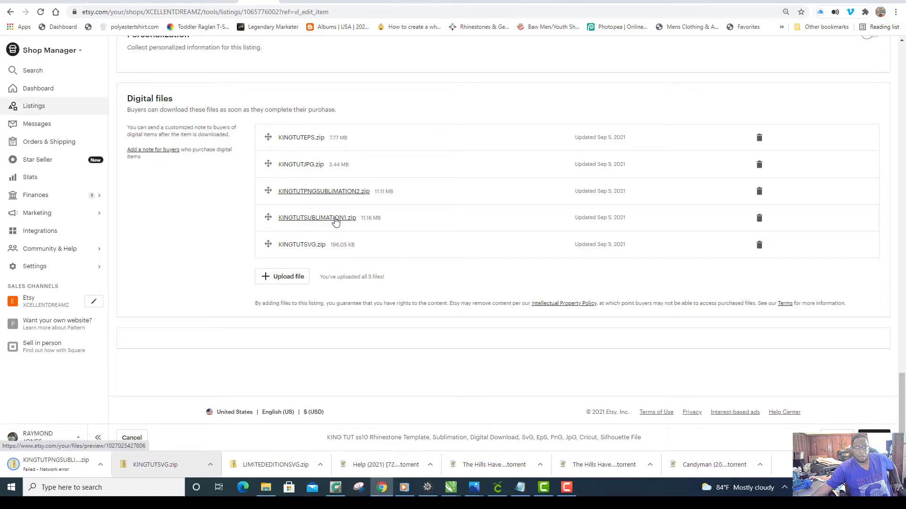
{"action": "left_click", "coordinate": [335, 220]}
View the red KING TUT SUBLIMATION 3.PNG image from the local KING TUT PNG SUBLIMATION 2 folder and close it.
{"action": "left_click", "coordinate": [498, 82]}
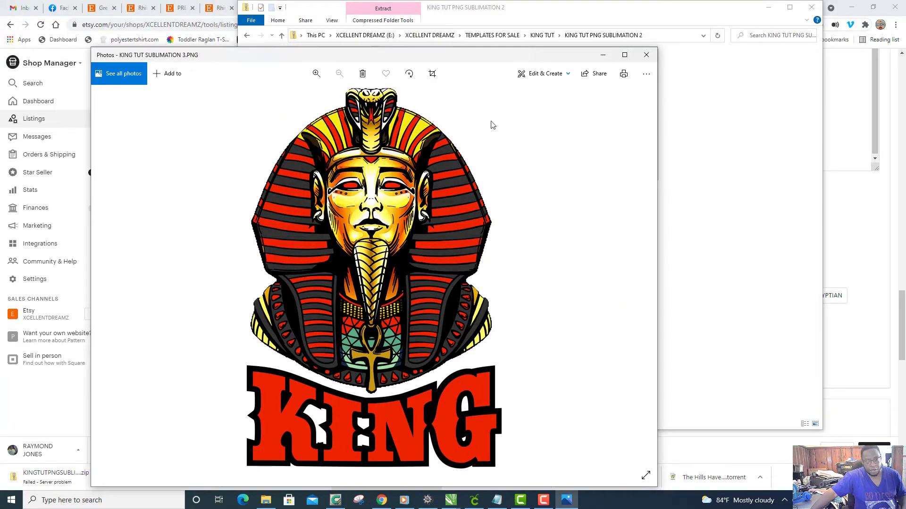
{"action": "left_click", "coordinate": [646, 55]}
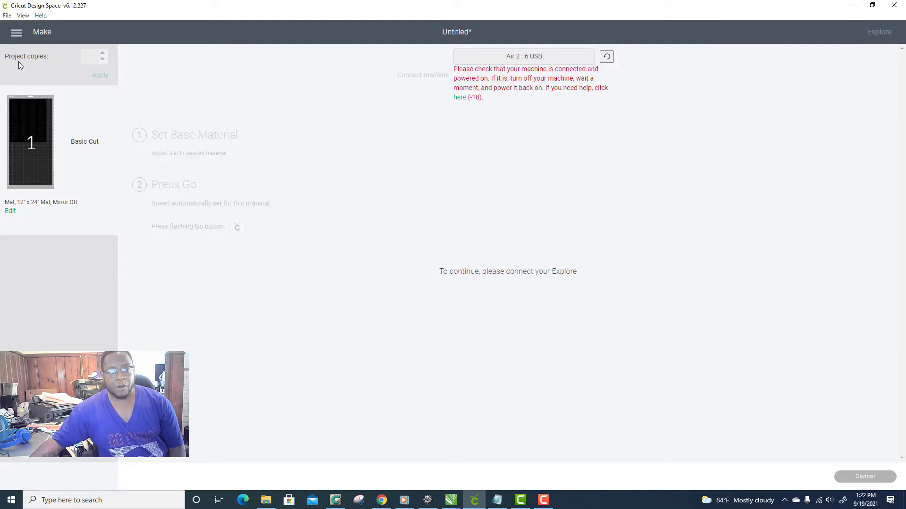
Leave the cut preparation screen for the home page, agreeing to cancel the cut.
{"action": "left_click", "coordinate": [17, 33]}
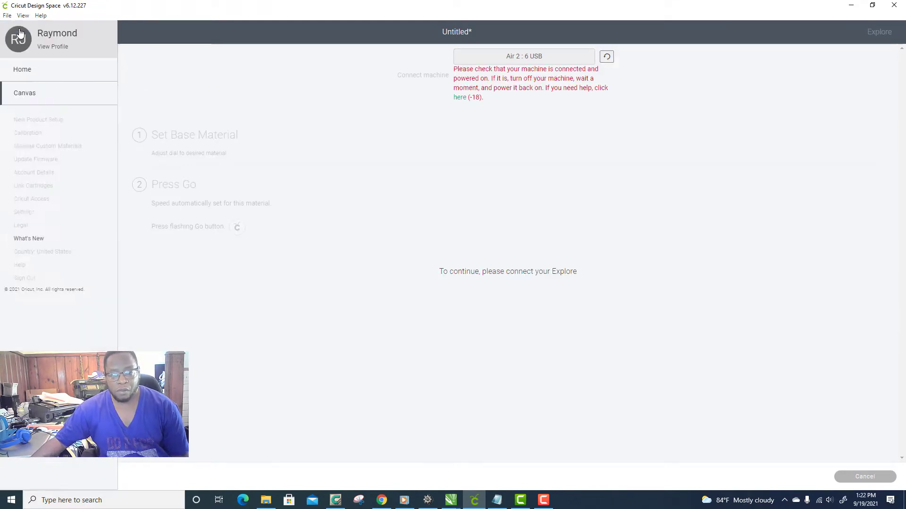
{"action": "left_click", "coordinate": [30, 70]}
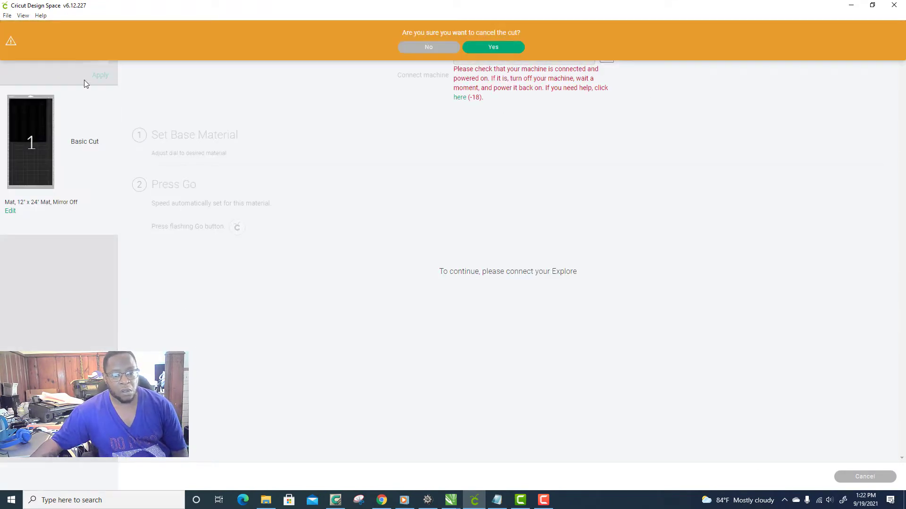
{"action": "left_click", "coordinate": [504, 49]}
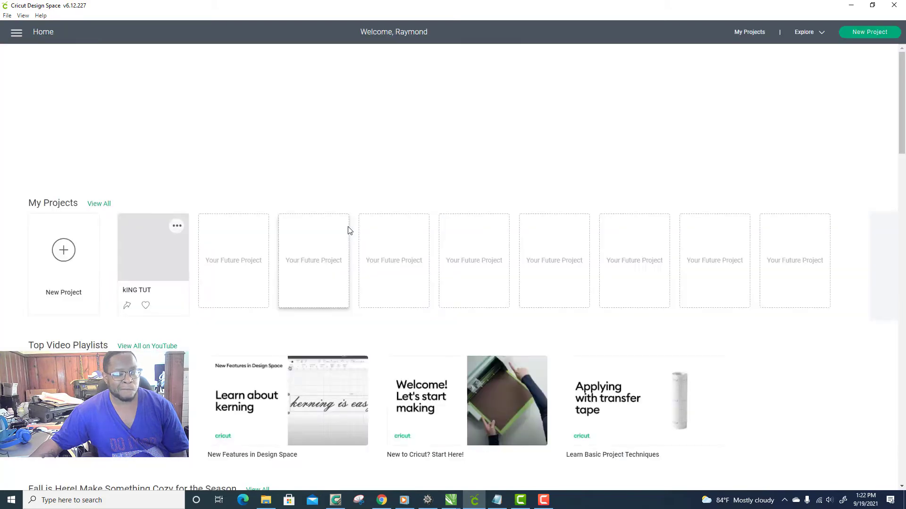
Look through the home page's project suggestions and open the full list of saved projects.
{"action": "scroll", "coordinate": [384, 218], "scroll_direction": "down", "scroll_amount": 5}
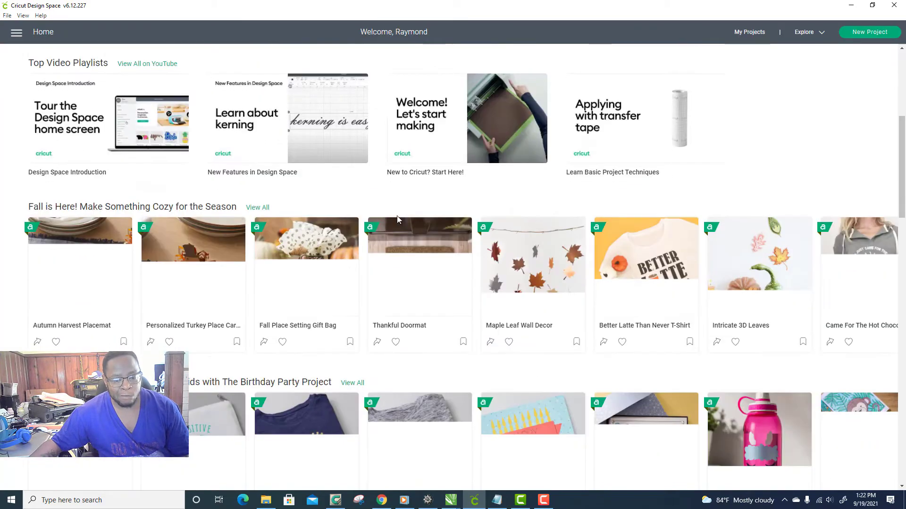
{"action": "scroll", "coordinate": [447, 295], "scroll_direction": "down", "scroll_amount": 1}
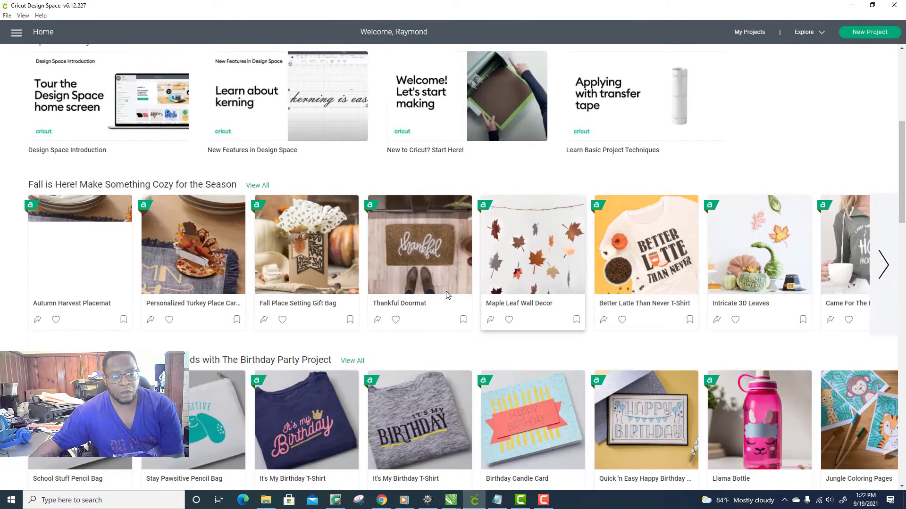
{"action": "scroll", "coordinate": [447, 295], "scroll_direction": "down", "scroll_amount": 1}
{"action": "scroll", "coordinate": [336, 273], "scroll_direction": "up", "scroll_amount": 7}
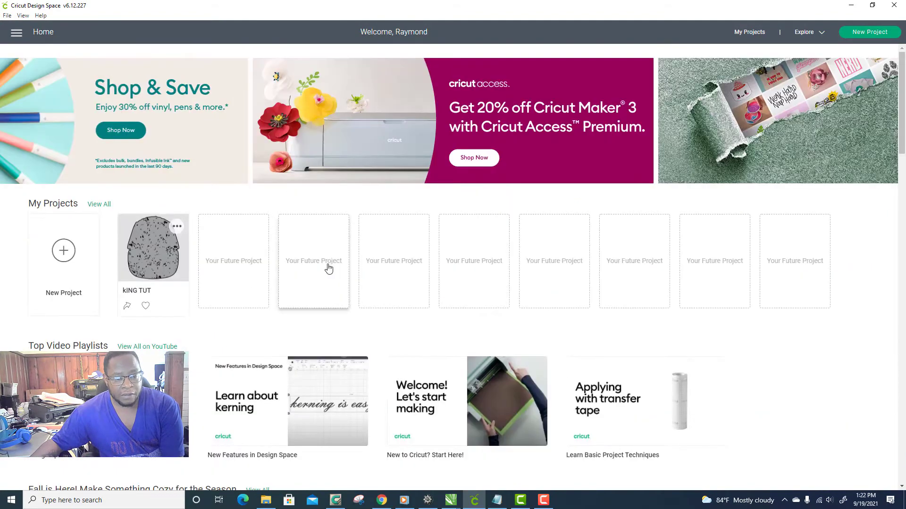
{"action": "left_click", "coordinate": [16, 32]}
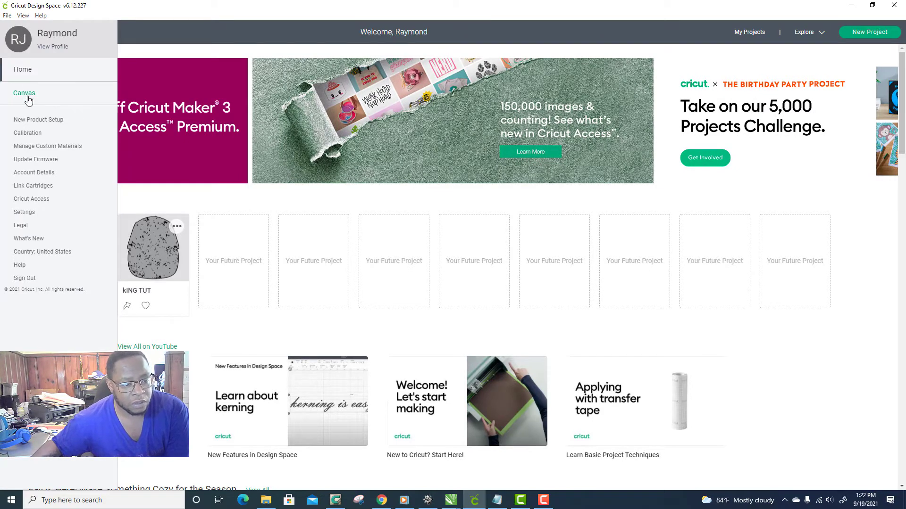
{"action": "left_click", "coordinate": [7, 15]}
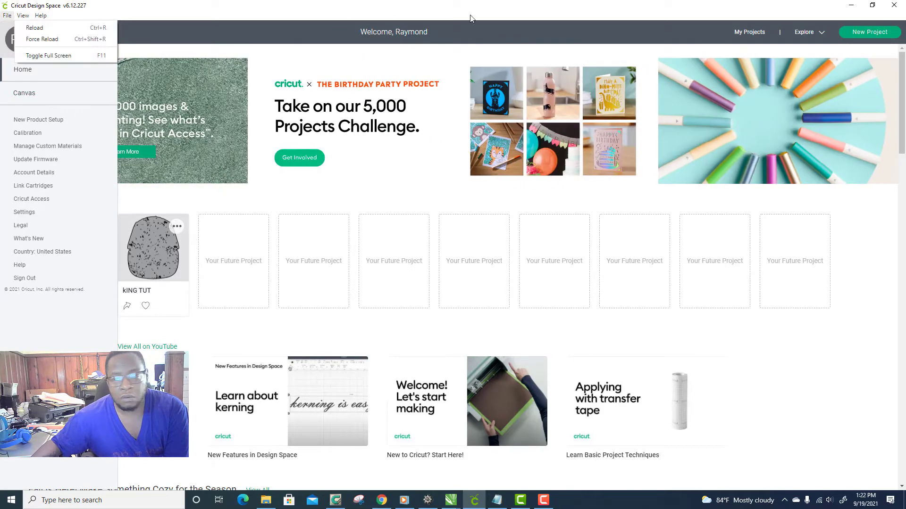
{"action": "left_click", "coordinate": [752, 33]}
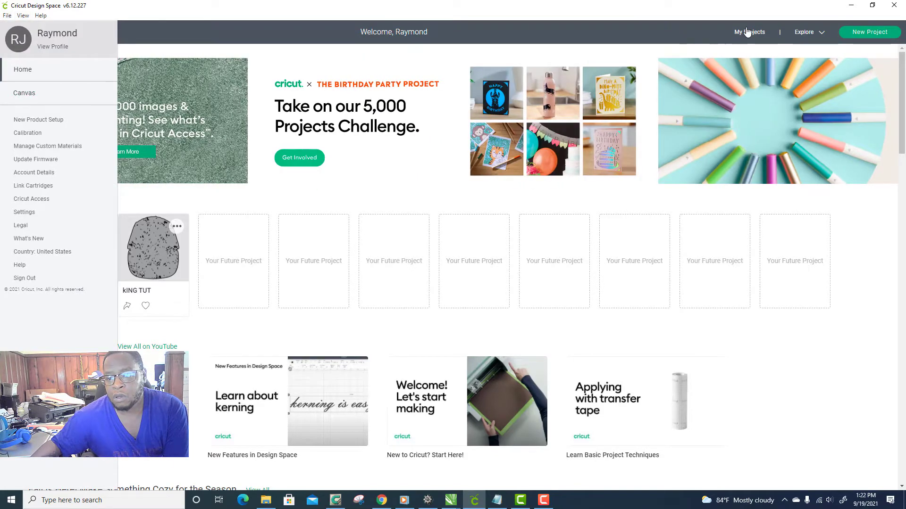
{"action": "left_click", "coordinate": [749, 32]}
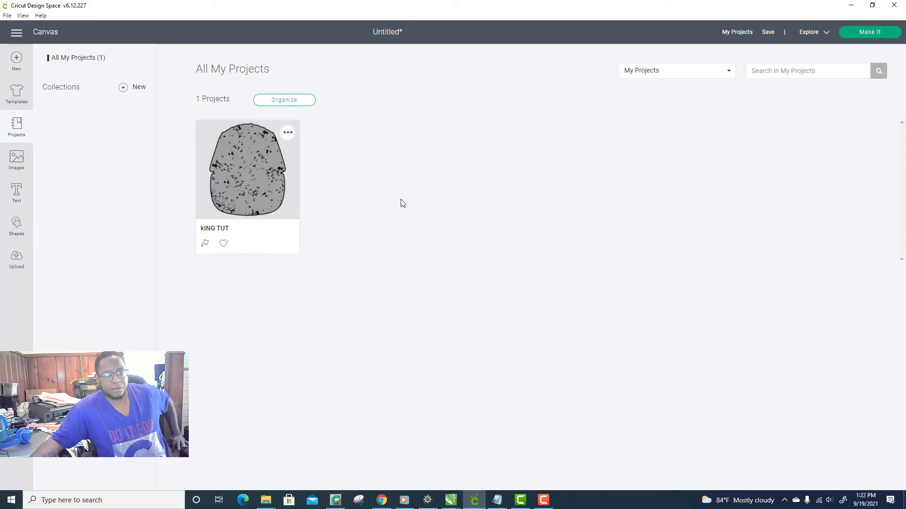
Start a new blank project, replacing the unsaved one on the canvas.
{"action": "left_click", "coordinate": [18, 60]}
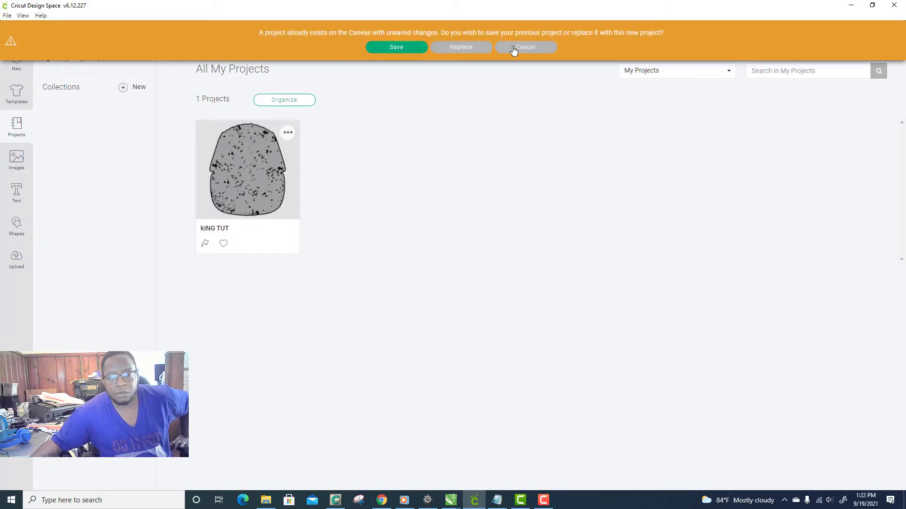
{"action": "left_click", "coordinate": [462, 48]}
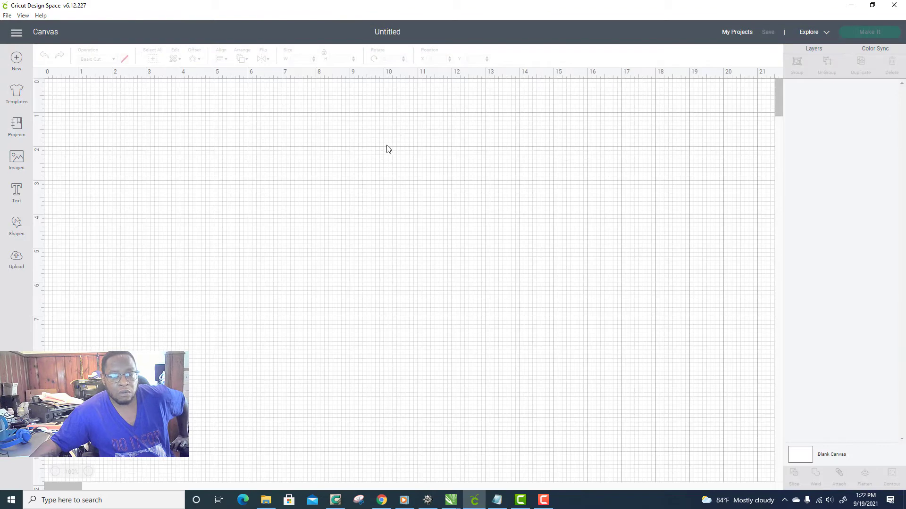
Begin an image upload and try to load the zipped KING TUT SVG file from the KING TUT folder.
{"action": "left_click", "coordinate": [16, 260]}
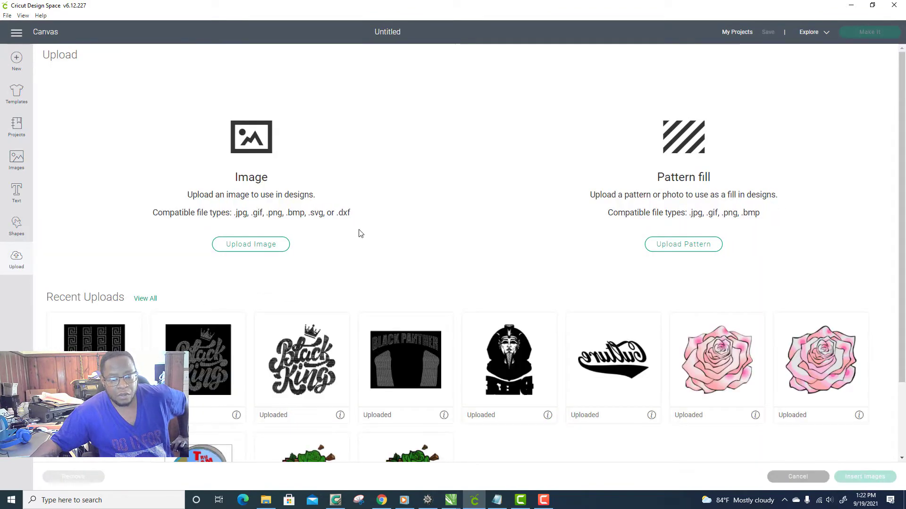
{"action": "left_click", "coordinate": [251, 244]}
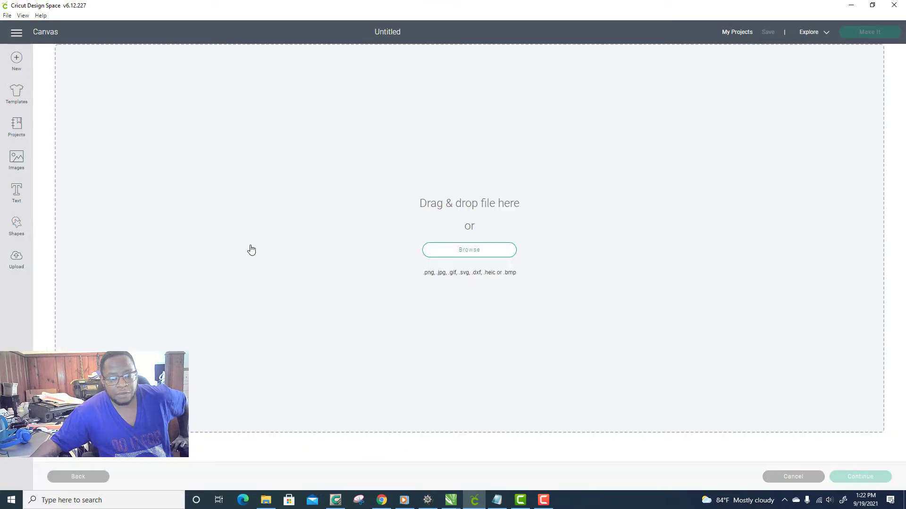
{"action": "left_click", "coordinate": [491, 252]}
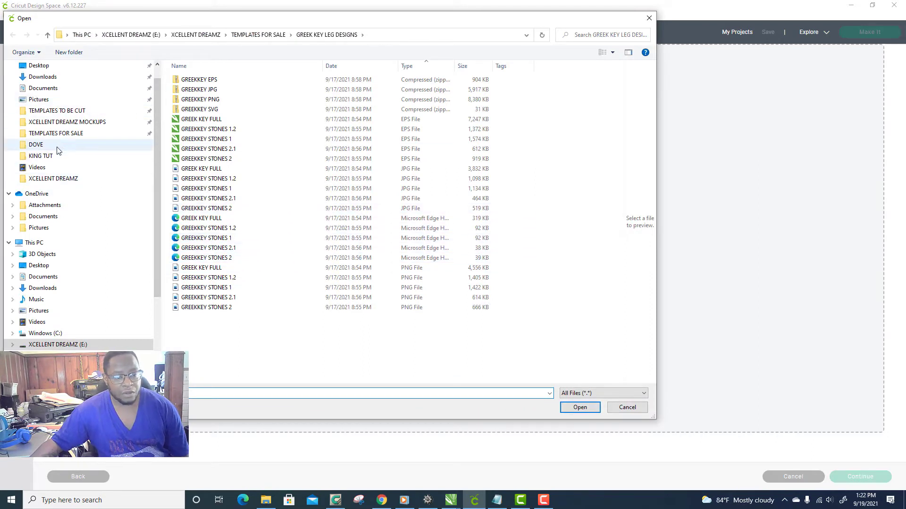
{"action": "left_click", "coordinate": [48, 161]}
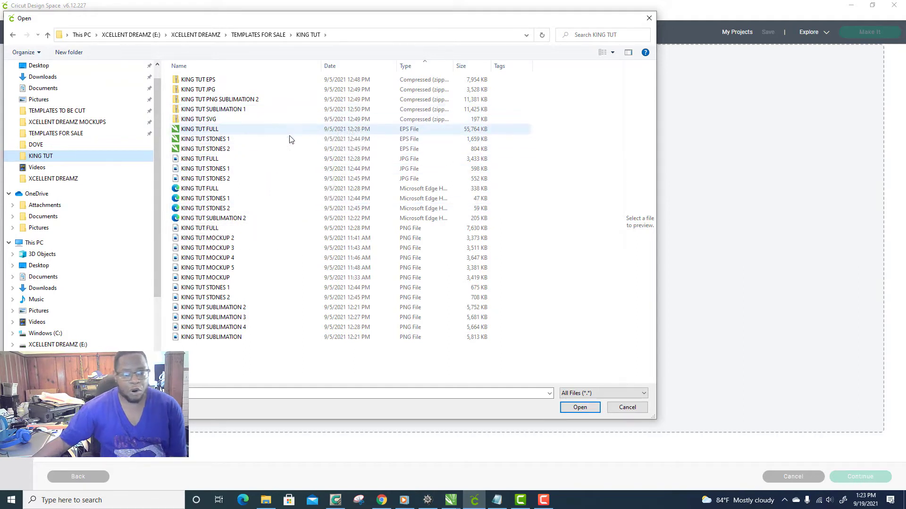
{"action": "double_click", "coordinate": [210, 120]}
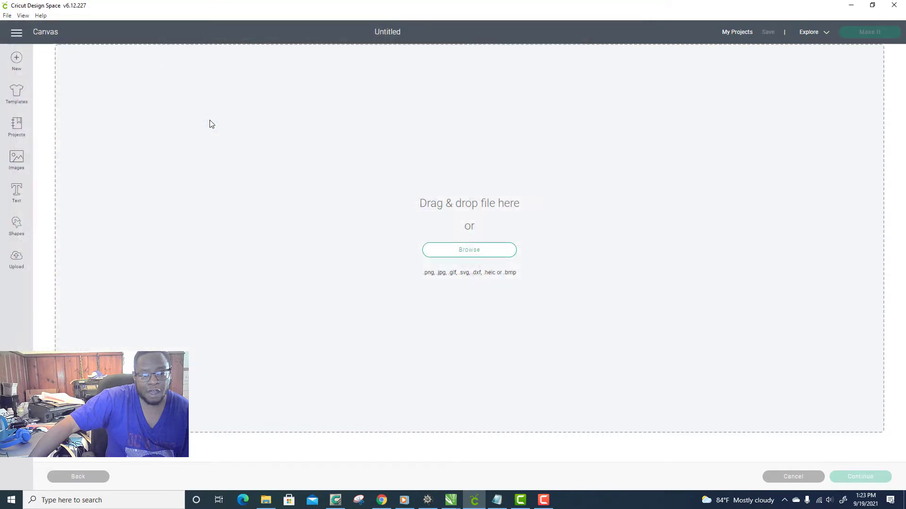
Upload the SVG version of KING TUT STONES 2 from the KING TUT folder and insert it on the canvas.
{"action": "left_click", "coordinate": [467, 250]}
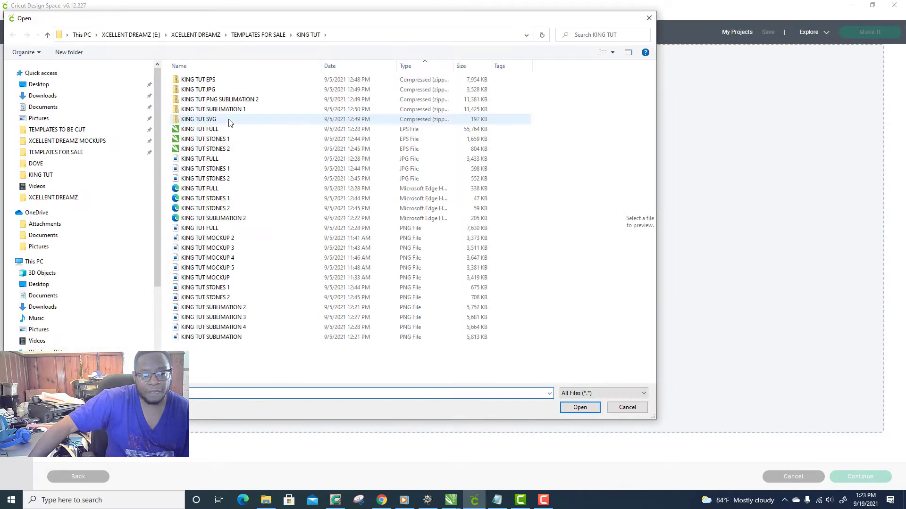
{"action": "left_click", "coordinate": [210, 212]}
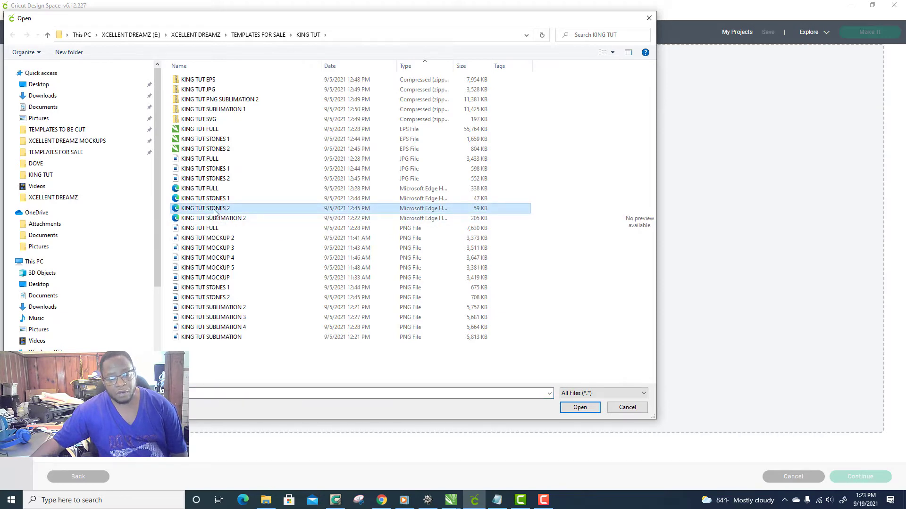
{"action": "left_click", "coordinate": [577, 409]}
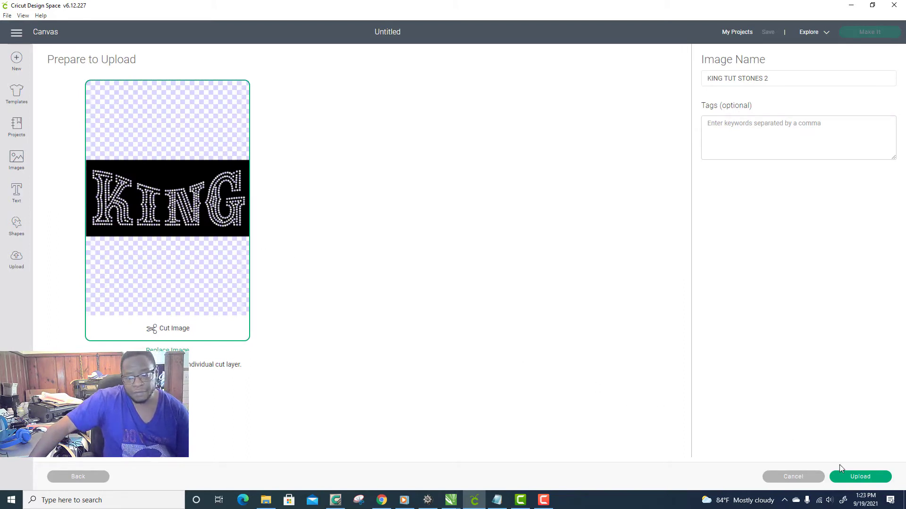
{"action": "left_click", "coordinate": [869, 477]}
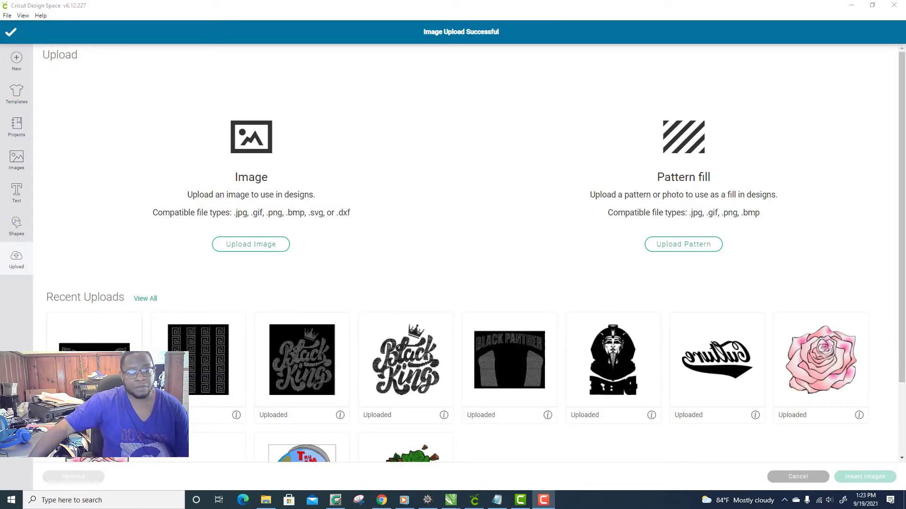
{"action": "left_click", "coordinate": [94, 377]}
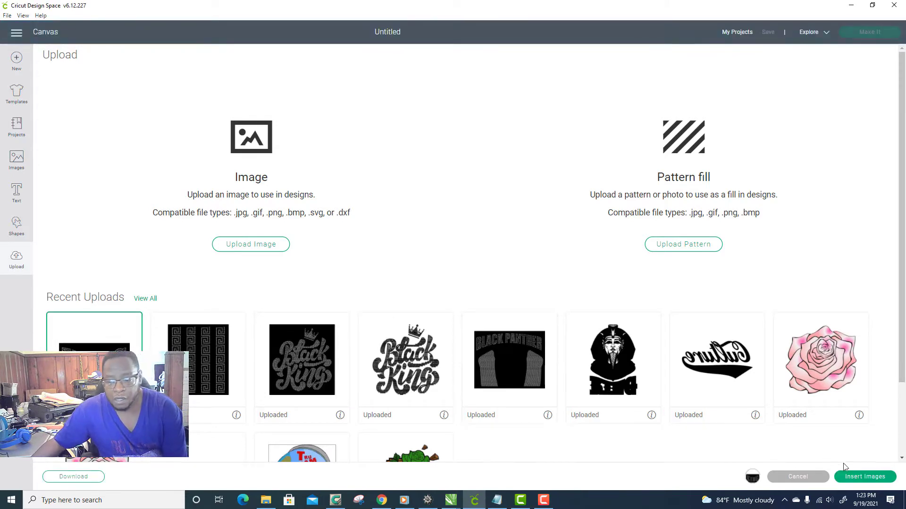
{"action": "left_click", "coordinate": [866, 477]}
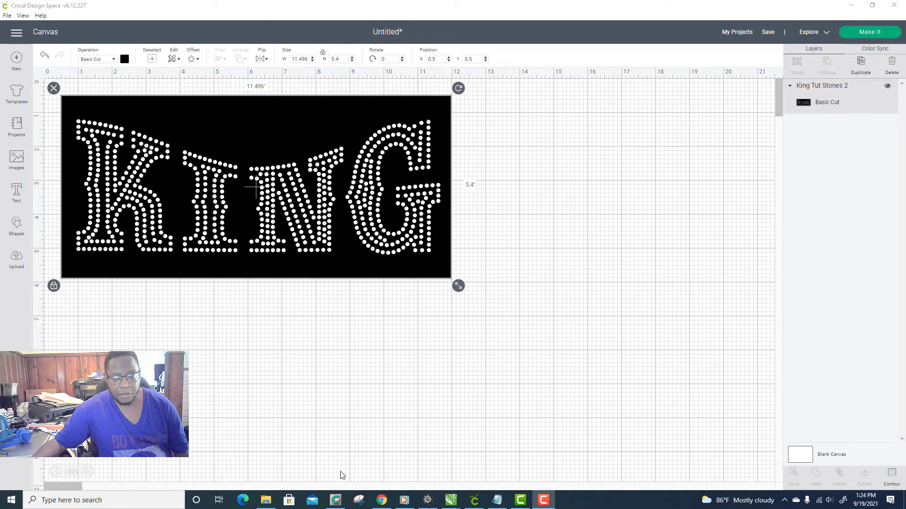
View KING TUT FULL.JPG from the local KING TUT folder beside the canvas to read the design dimensions.
{"action": "left_click", "coordinate": [266, 500]}
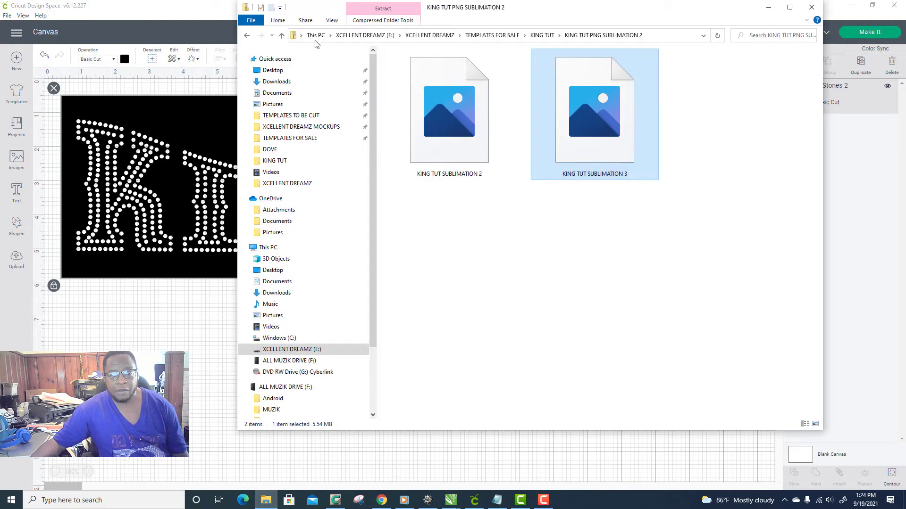
{"action": "left_click", "coordinate": [282, 35]}
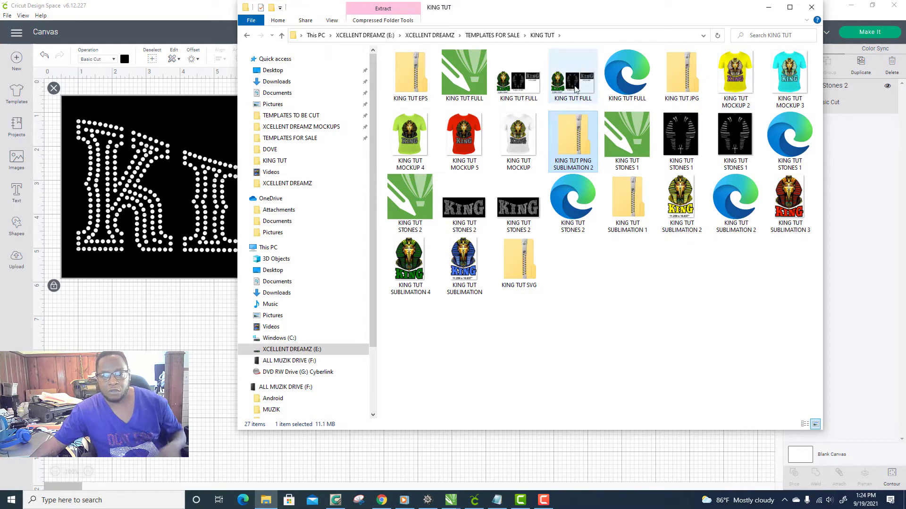
{"action": "double_click", "coordinate": [524, 85]}
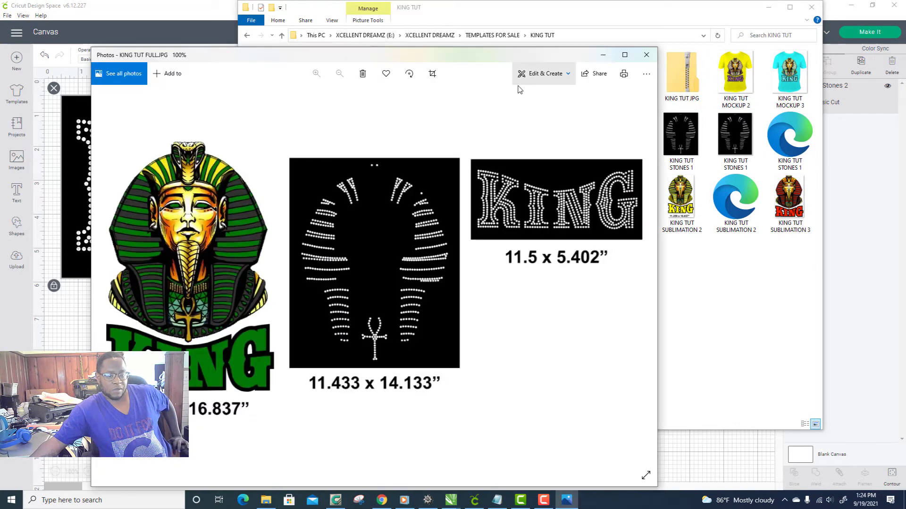
{"action": "left_click_drag", "start_coordinate": [237, 60], "coordinate": [536, 38]}
{"action": "left_click", "coordinate": [768, 7]}
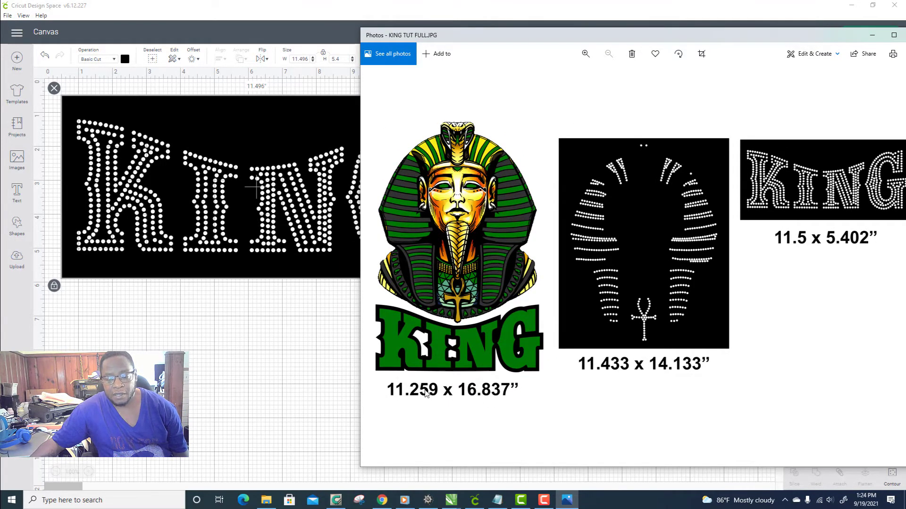
Resize the KING stone design to 11.259 inches wide and, with its proportions unlocked, 16.837 inches high.
{"action": "left_click", "coordinate": [306, 59]}
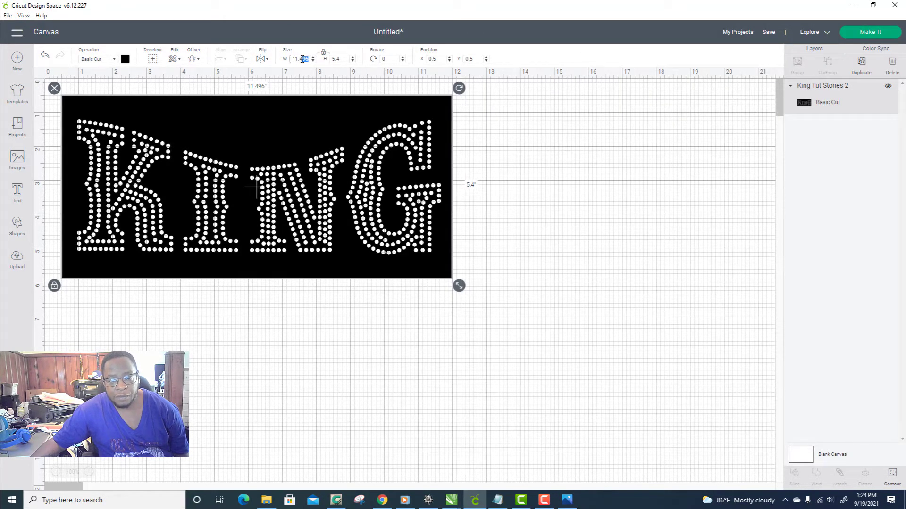
{"action": "left_click_drag", "start_coordinate": [303, 59], "coordinate": [299, 61]}
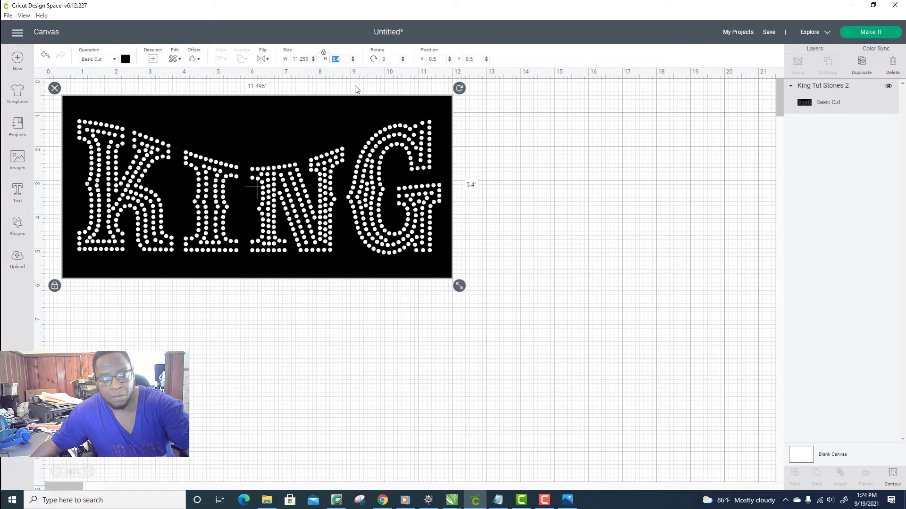
{"action": "left_click", "coordinate": [324, 54]}
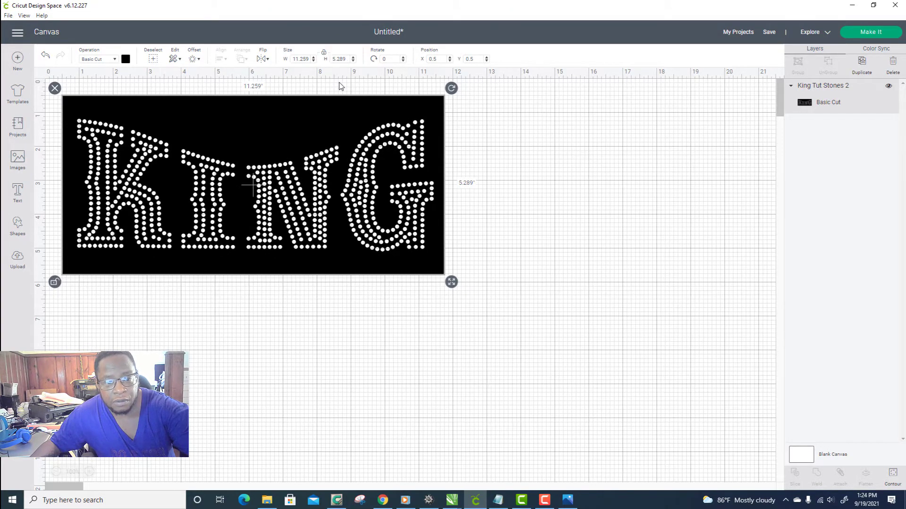
{"action": "left_click", "coordinate": [340, 59]}
{"action": "type", "text": "1"}
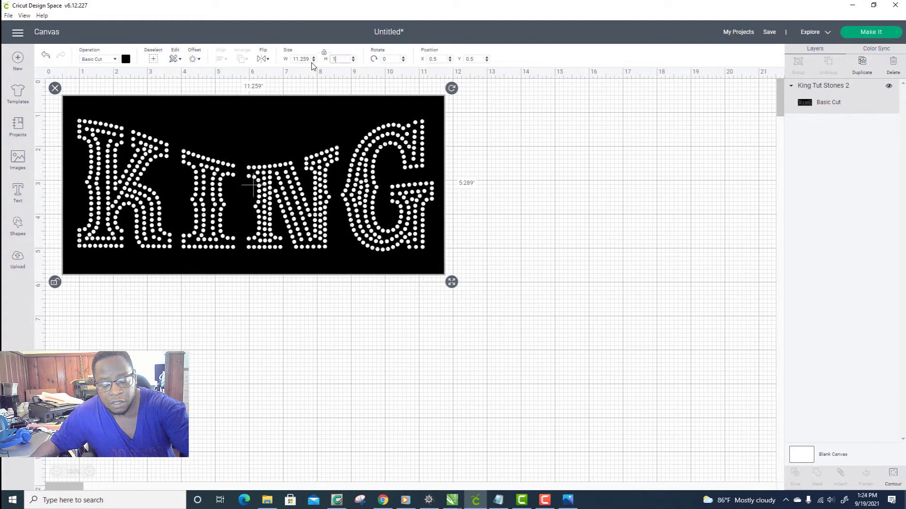
{"action": "type", "text": "6.837"}
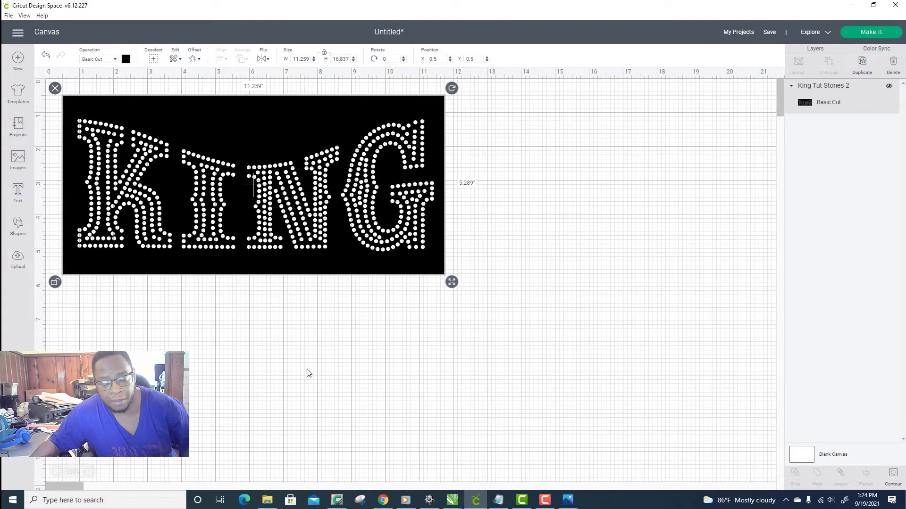
Check the dimensions in KING TUT FULL.JPG again beside the resized image and return to the canvas.
{"action": "left_click", "coordinate": [267, 501]}
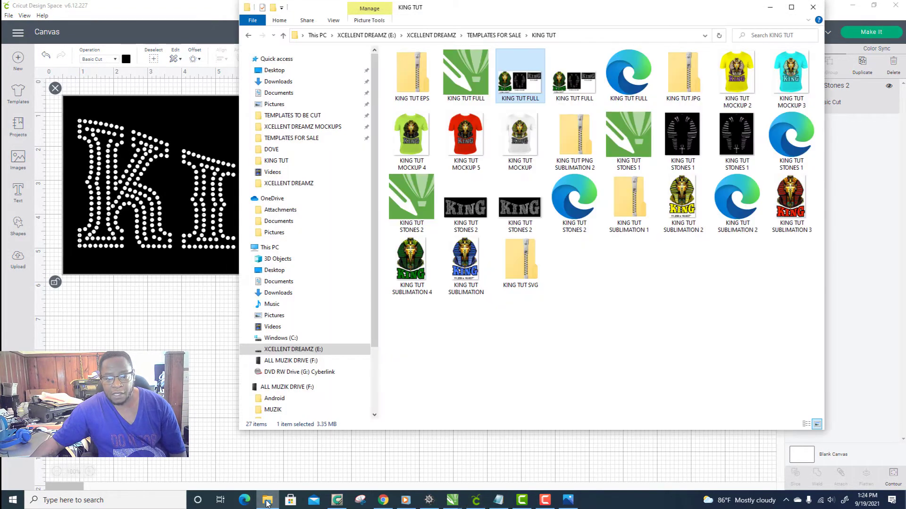
{"action": "left_click", "coordinate": [267, 501]}
{"action": "left_click", "coordinate": [568, 501]}
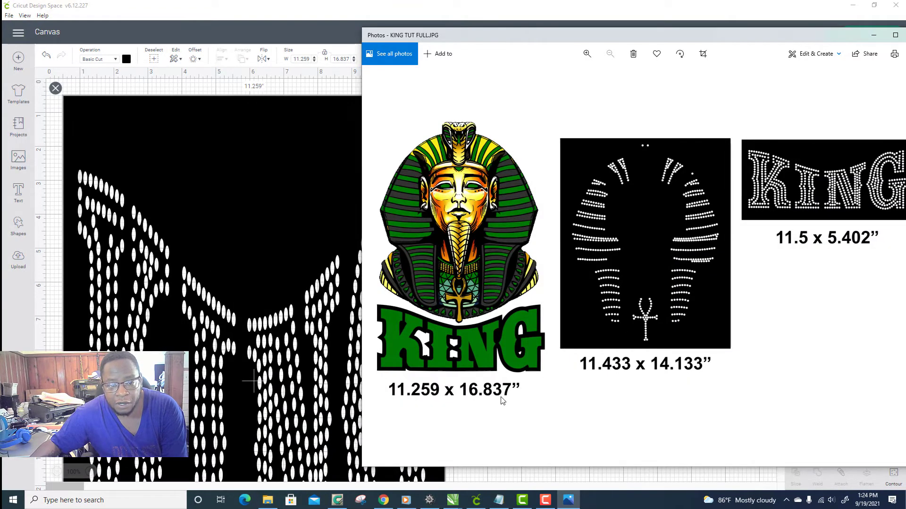
{"action": "left_click", "coordinate": [297, 16]}
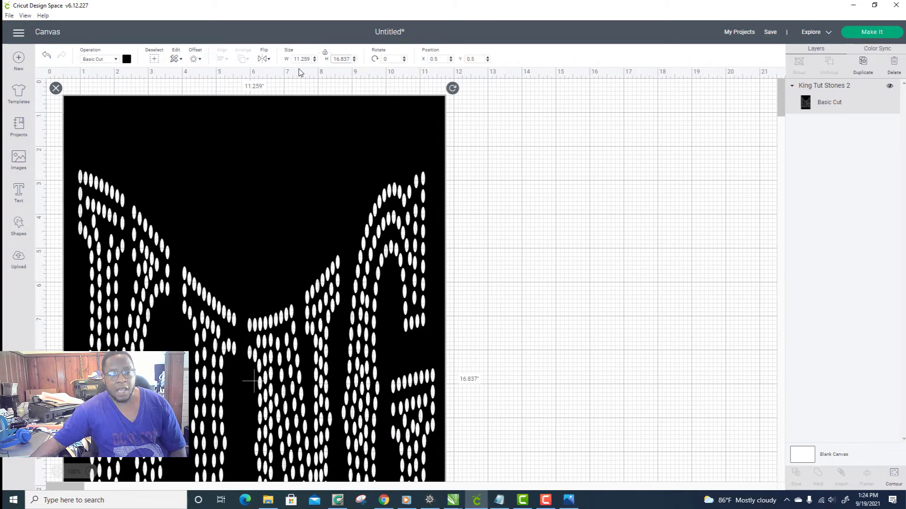
Reselect the KING stone design, re-enter its size as 11.259 by 16.837 inches, and inspect its lower edge.
{"action": "left_click", "coordinate": [491, 192]}
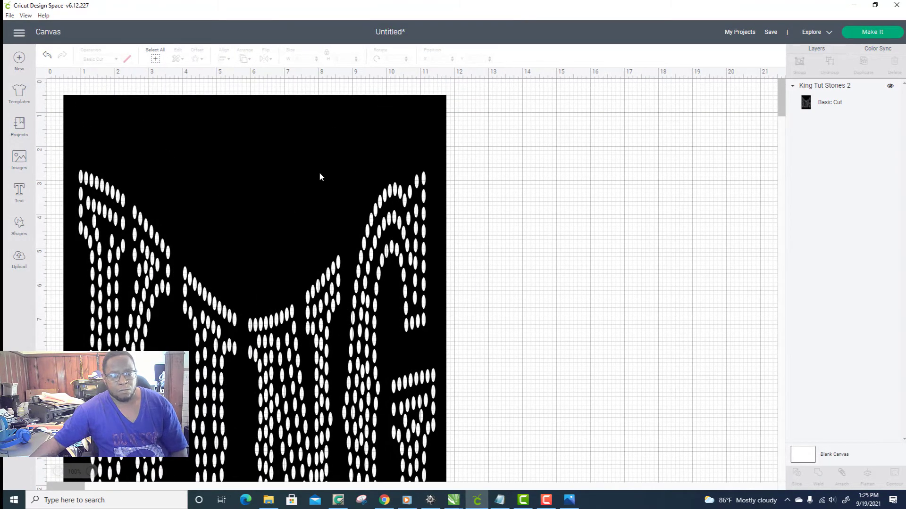
{"action": "left_click", "coordinate": [319, 171]}
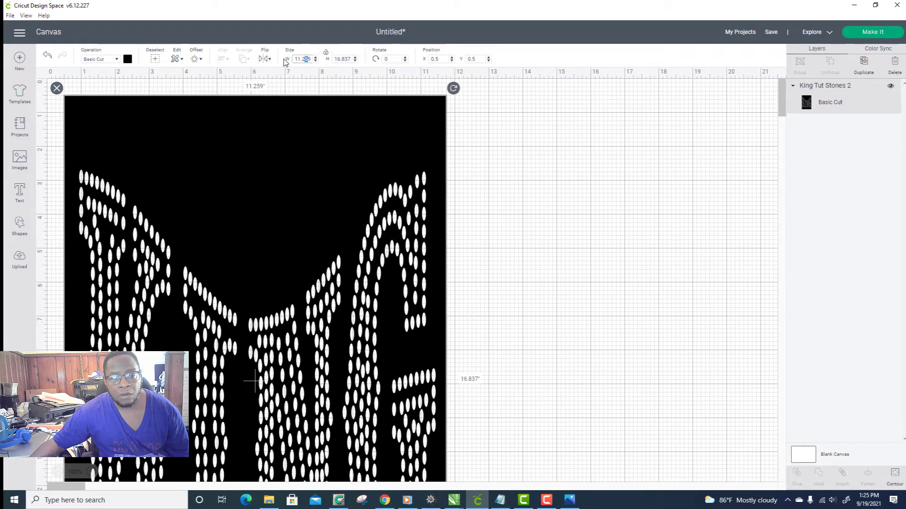
{"action": "left_click", "coordinate": [306, 58]}
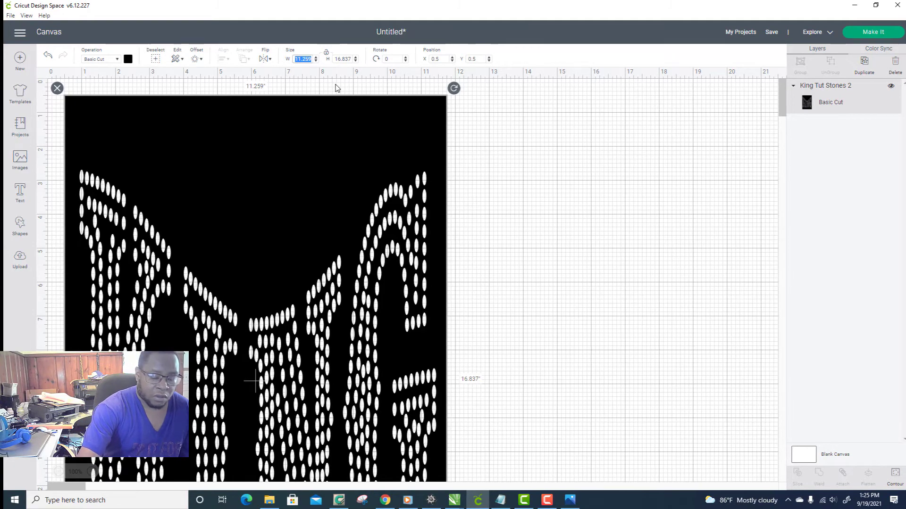
{"action": "type", "text": "11.25"}
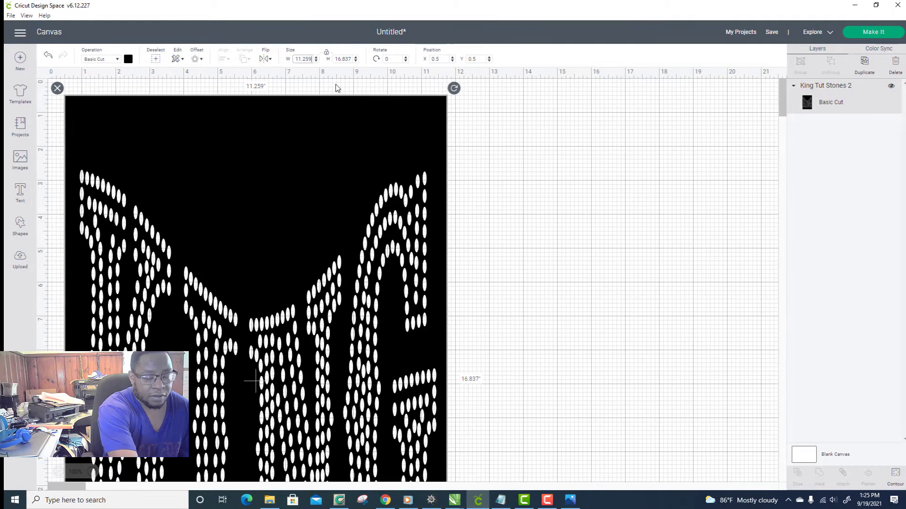
{"action": "type", "text": "9"}
{"action": "key", "text": "Tab"}
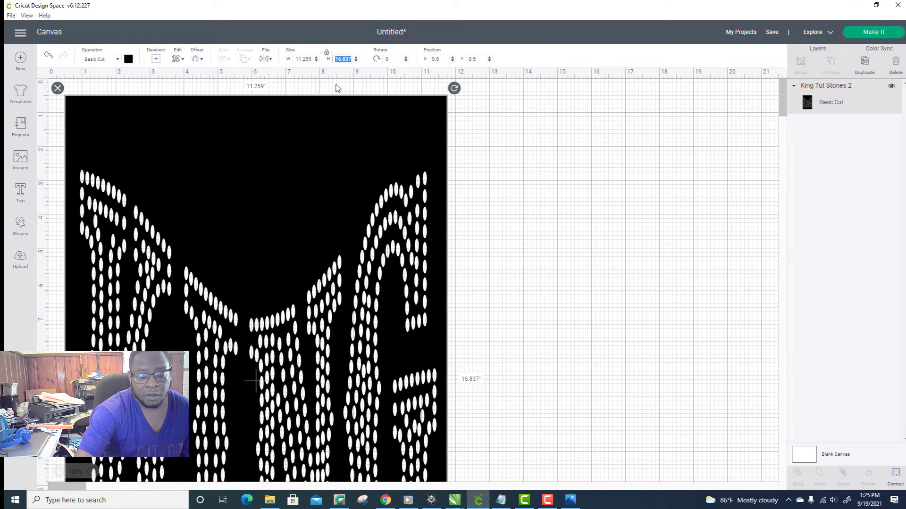
{"action": "type", "text": "16"}
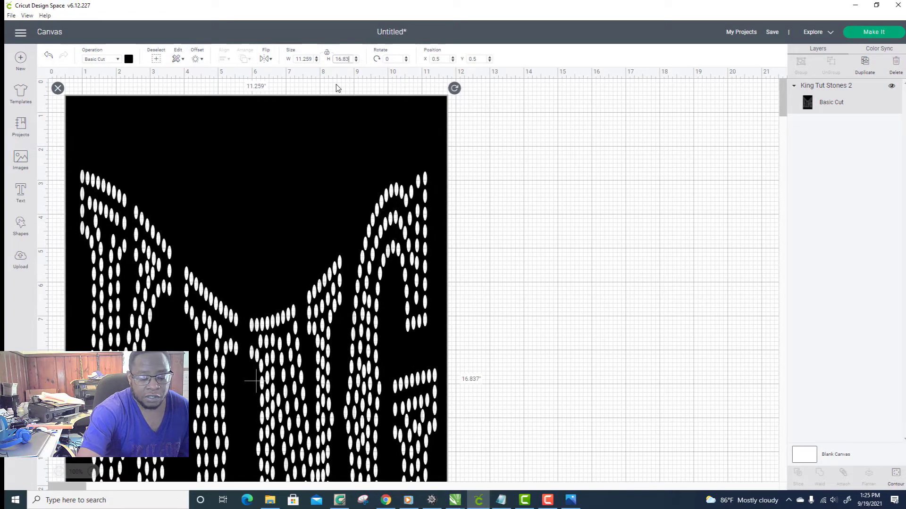
{"action": "key", "text": "Tab"}
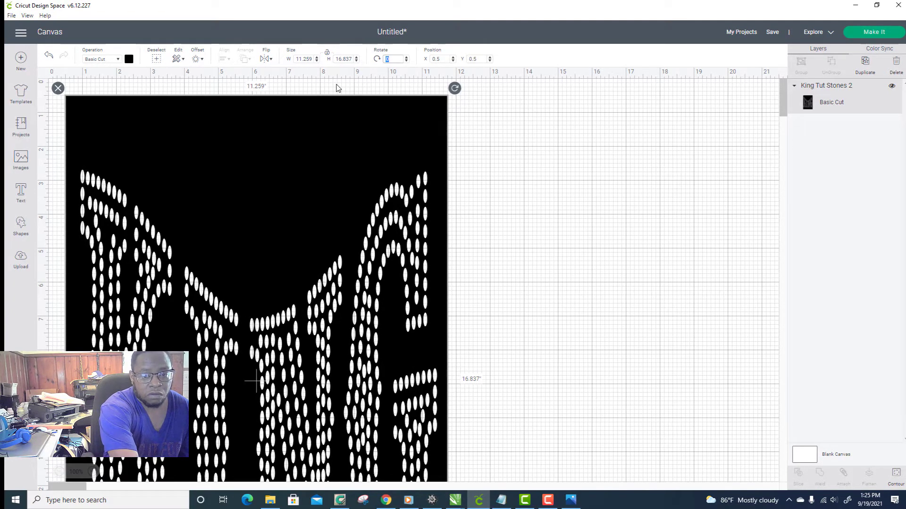
{"action": "key", "text": "Tab"}
{"action": "key", "text": "Tab"}
{"action": "key", "text": "Tab"}
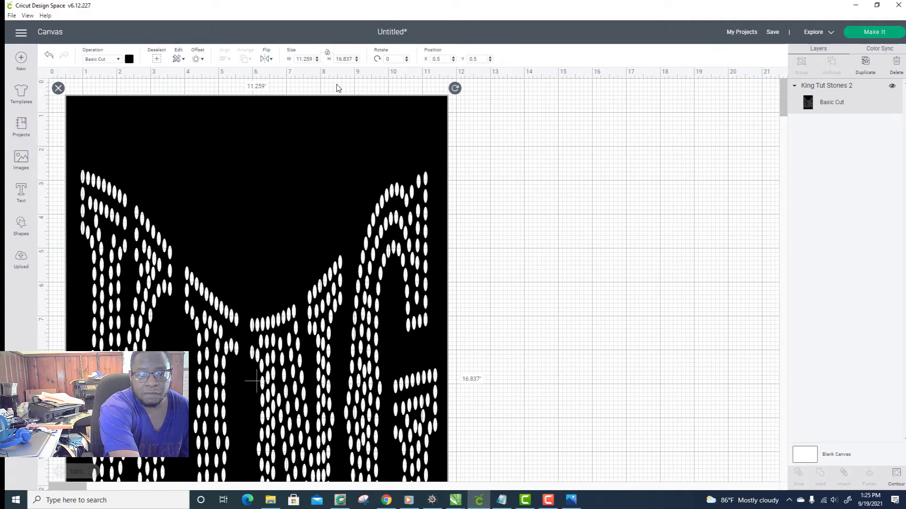
{"action": "key", "text": "Tab"}
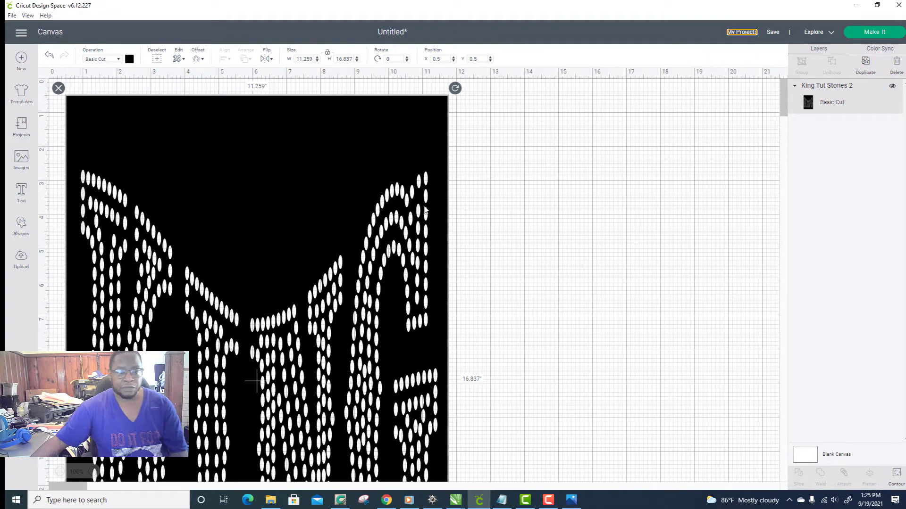
{"action": "left_click", "coordinate": [485, 211]}
{"action": "scroll", "coordinate": [465, 283], "scroll_direction": "down", "scroll_amount": 6}
{"action": "scroll", "coordinate": [461, 339], "scroll_direction": "down", "scroll_amount": 1}
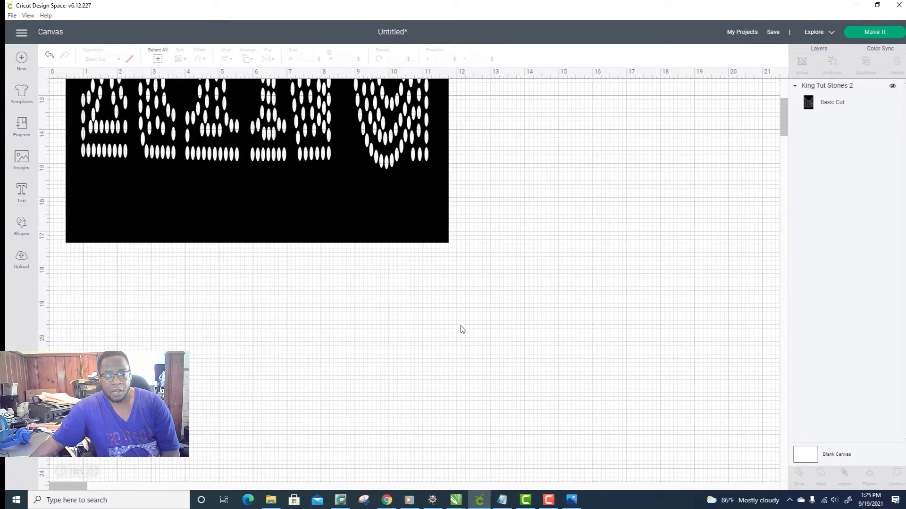
Stretch the KING stone design freehand from its lower corner to about 15.2 by 12.9 inches and look over the shape.
{"action": "scroll", "coordinate": [461, 329], "scroll_direction": "up", "scroll_amount": 4}
{"action": "left_click_drag", "start_coordinate": [368, 253], "coordinate": [389, 301]}
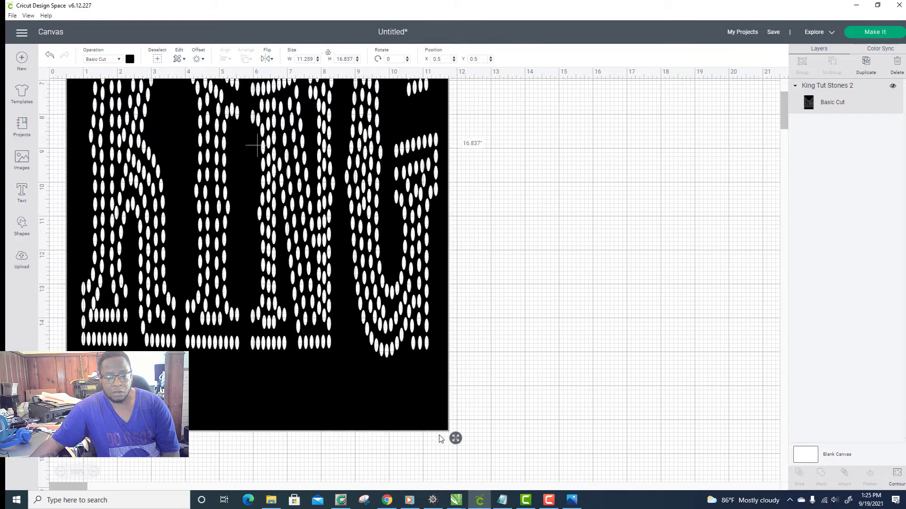
{"action": "left_click_drag", "start_coordinate": [455, 439], "coordinate": [584, 307]}
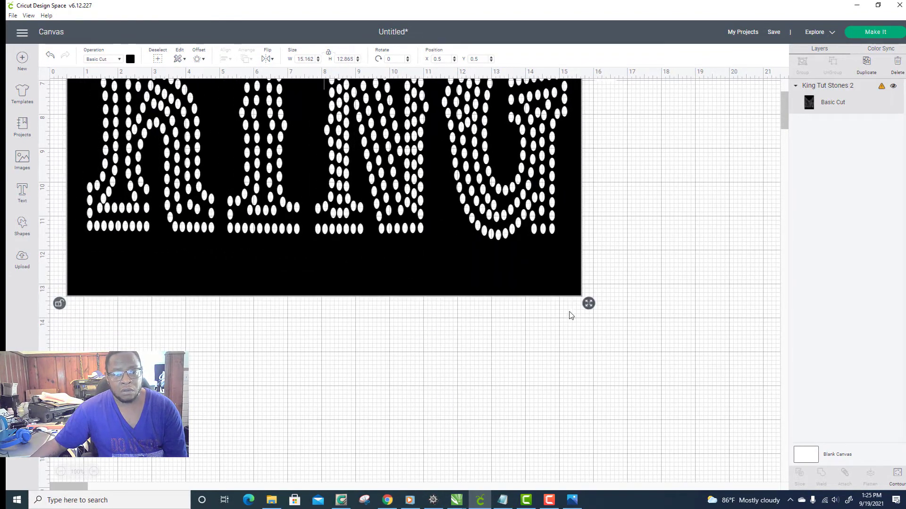
{"action": "scroll", "coordinate": [533, 344], "scroll_direction": "down", "scroll_amount": 3}
{"action": "scroll", "coordinate": [521, 339], "scroll_direction": "up", "scroll_amount": 3}
{"action": "scroll", "coordinate": [494, 283], "scroll_direction": "down", "scroll_amount": 3}
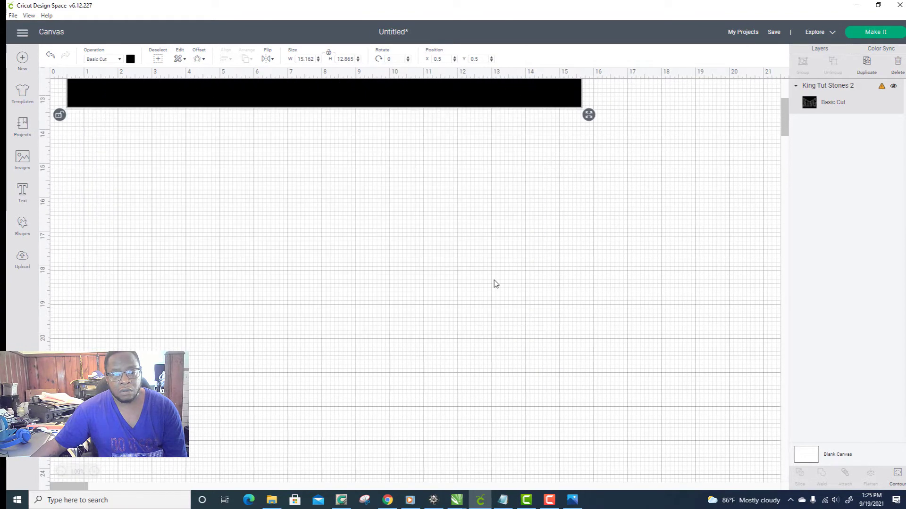
{"action": "scroll", "coordinate": [494, 283], "scroll_direction": "up", "scroll_amount": 5}
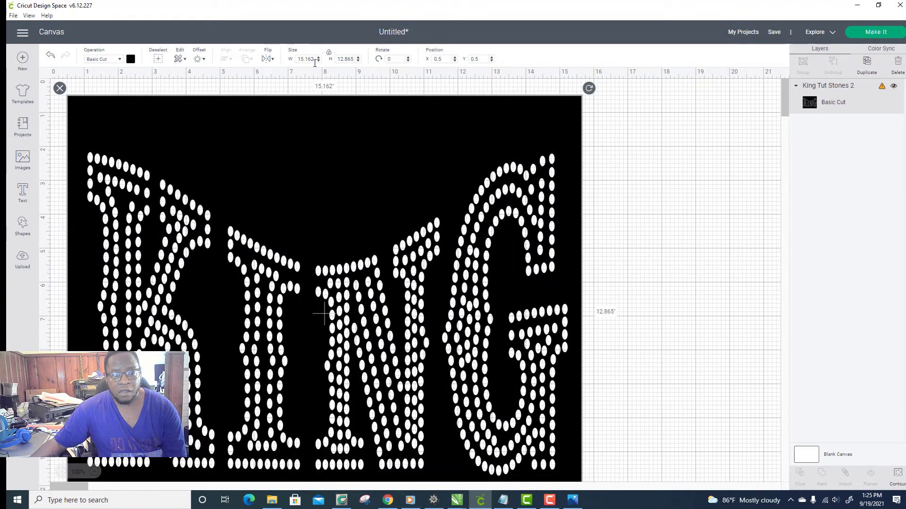
Set the KING stone design's width to 11.259 inches and its height to 16.837 inches.
{"action": "left_click", "coordinate": [313, 60]}
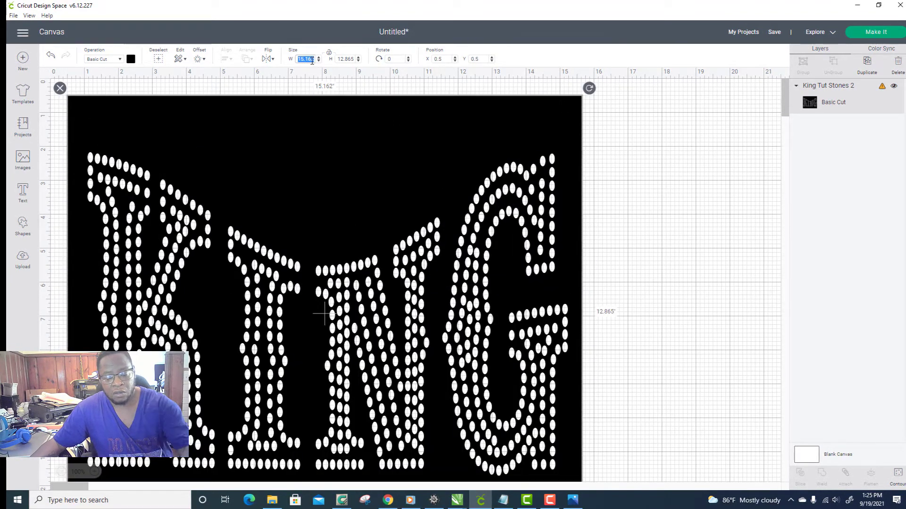
{"action": "type", "text": "11.25"}
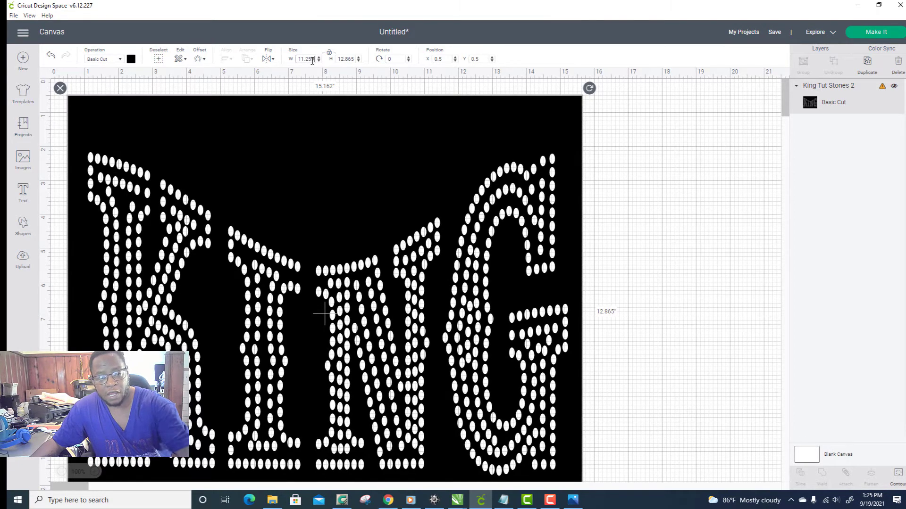
{"action": "type", "text": "9"}
{"action": "key", "text": "Tab"}
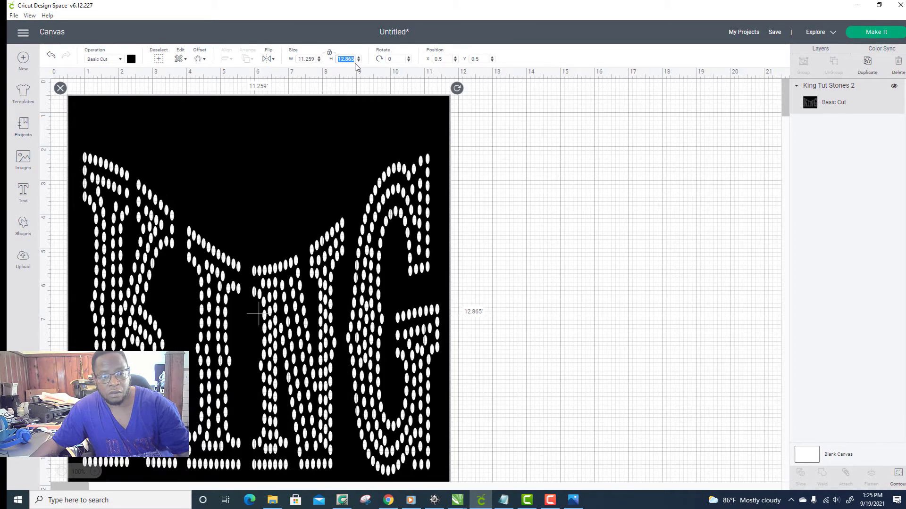
{"action": "type", "text": "16"}
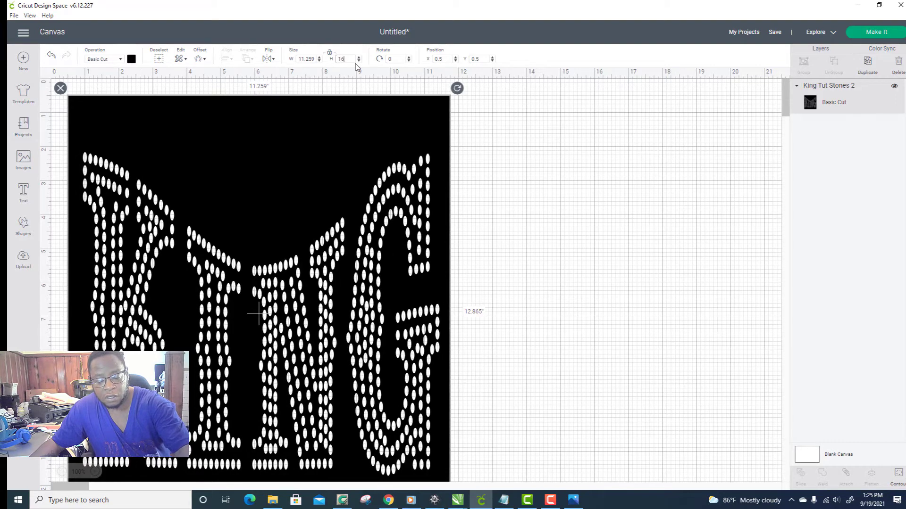
{"action": "type", "text": ".837"}
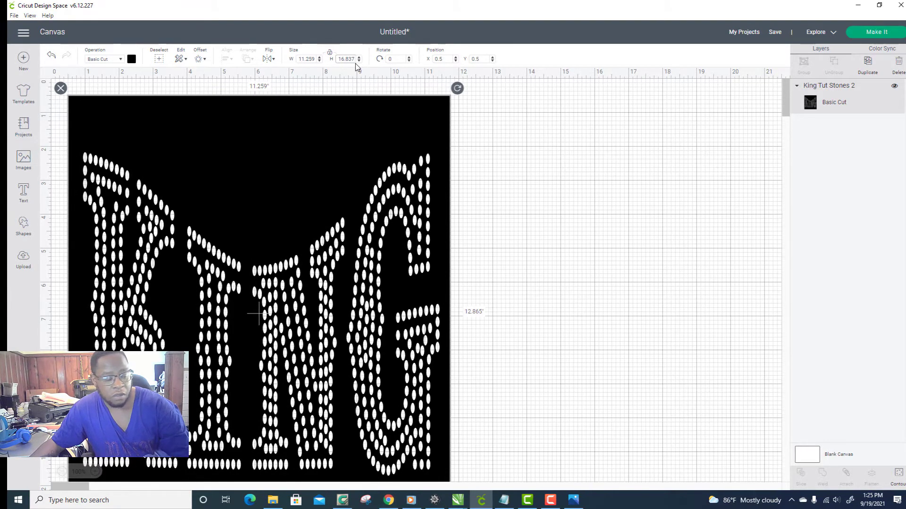
{"action": "key", "text": "Tab"}
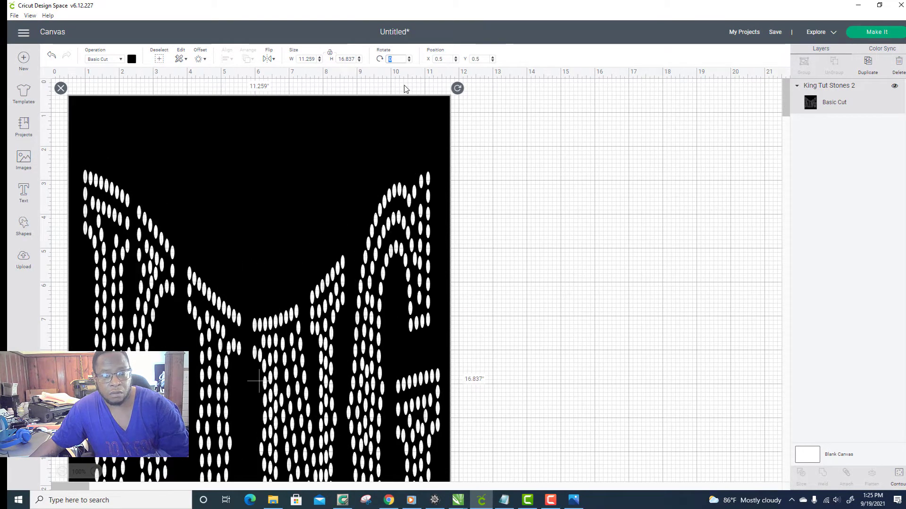
{"action": "key", "text": "Tab"}
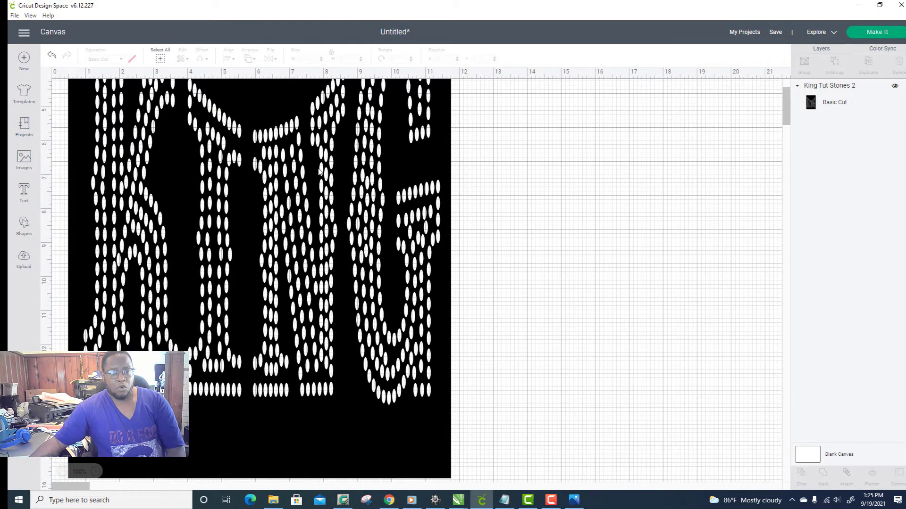
Undo the last two size changes of the KING stone design and redo them.
{"action": "scroll", "coordinate": [264, 170], "scroll_direction": "up", "scroll_amount": 4}
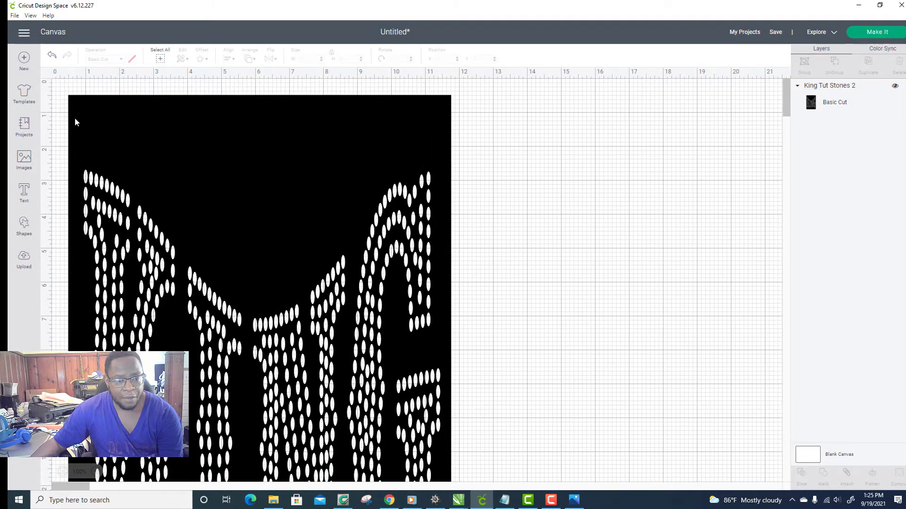
{"action": "left_click", "coordinate": [52, 58]}
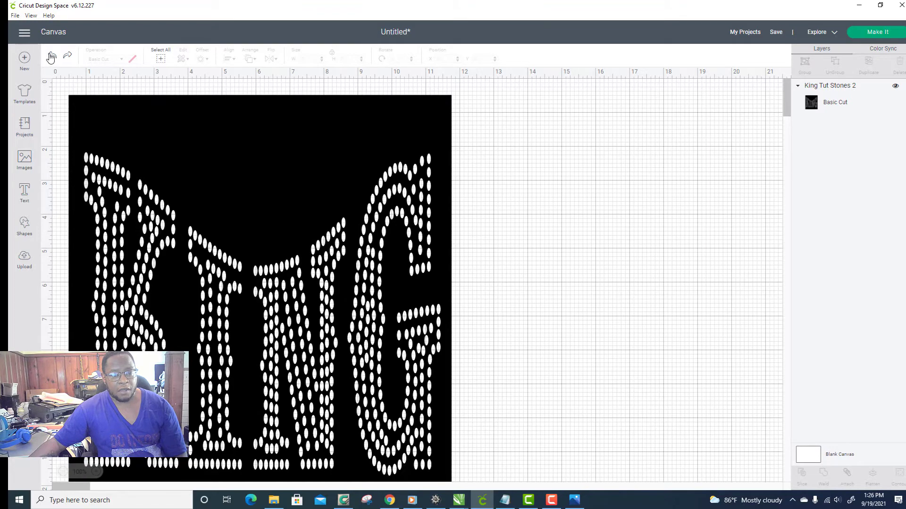
{"action": "left_click", "coordinate": [50, 57]}
{"action": "scroll", "coordinate": [303, 178], "scroll_direction": "down", "scroll_amount": 10}
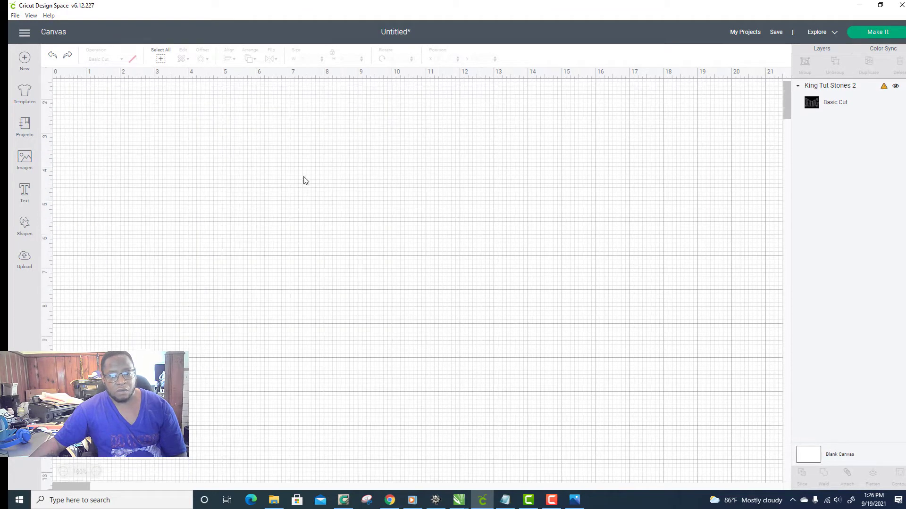
{"action": "left_click", "coordinate": [68, 55]}
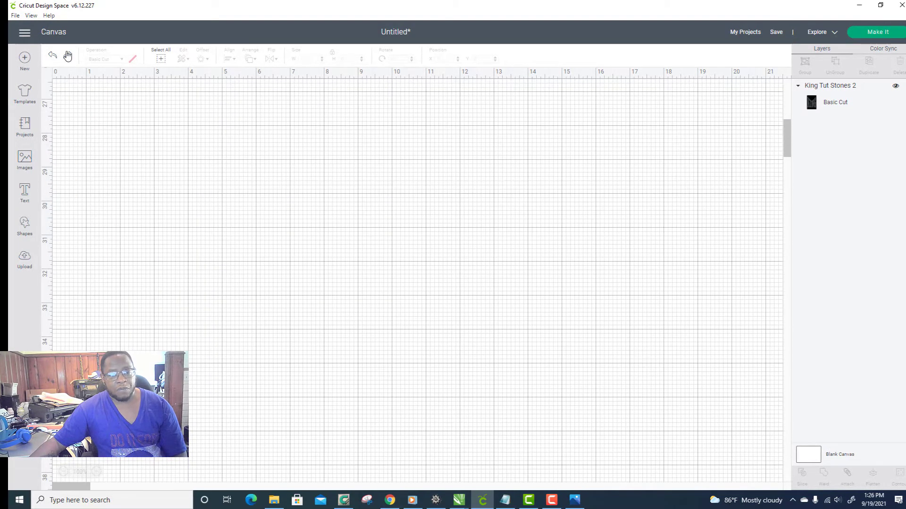
{"action": "scroll", "coordinate": [299, 178], "scroll_direction": "up", "scroll_amount": 10}
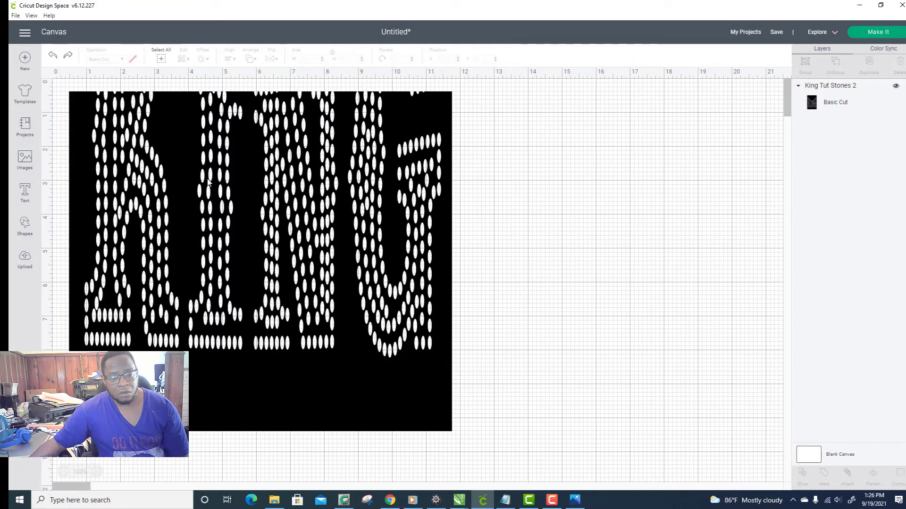
Delete the stretched KING stone design and insert a fresh copy of it from the recent uploads.
{"action": "left_click", "coordinate": [259, 197]}
{"action": "key", "text": "Delete"}
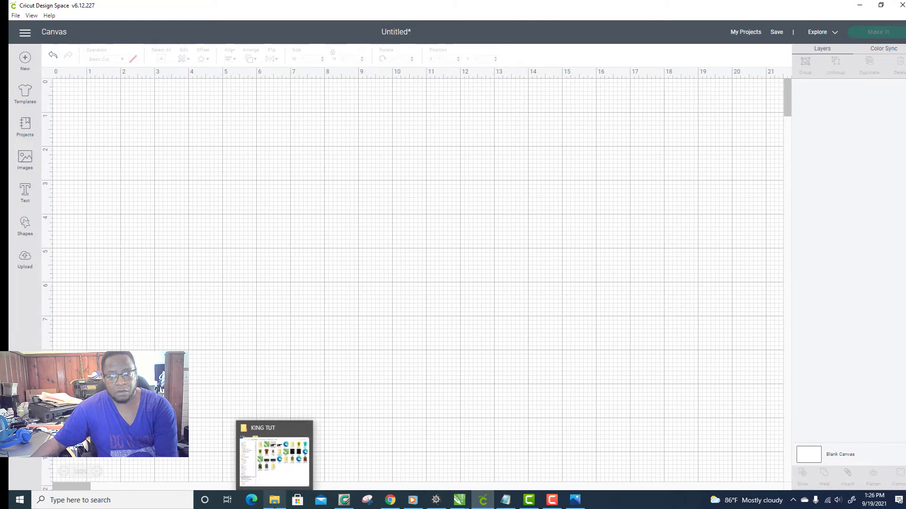
{"action": "left_click", "coordinate": [25, 259]}
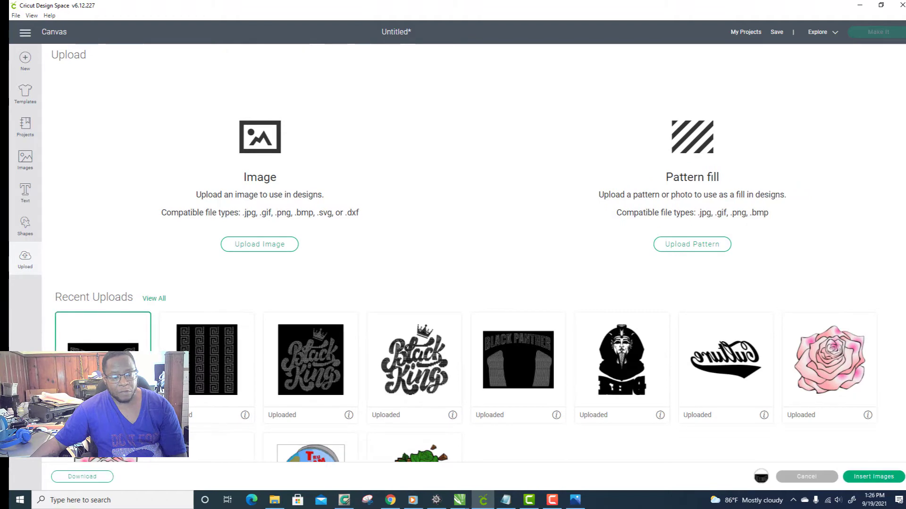
{"action": "left_click", "coordinate": [872, 477]}
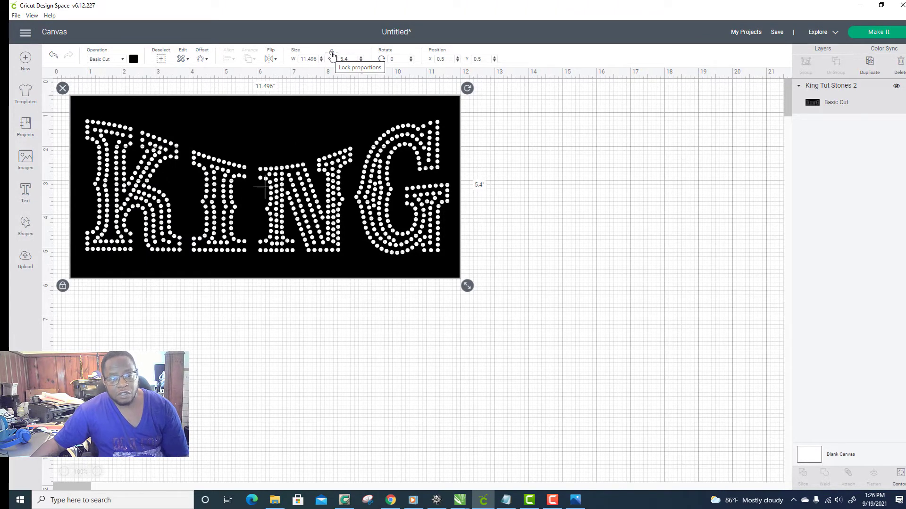
Unlock the new KING design's proportions and check its listed dimensions in KING TUT FULL.JPG before returning to the canvas.
{"action": "left_click", "coordinate": [332, 54]}
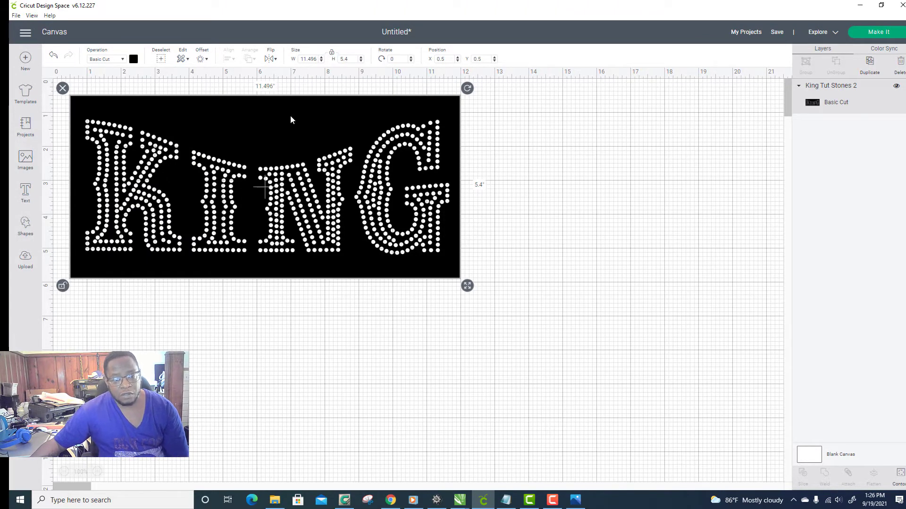
{"action": "double_click", "coordinate": [309, 59]}
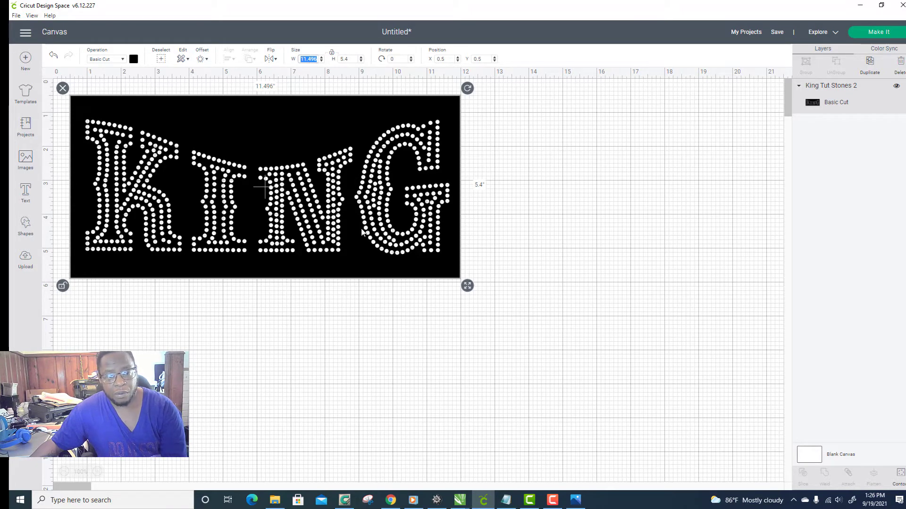
{"action": "left_click", "coordinate": [275, 501]}
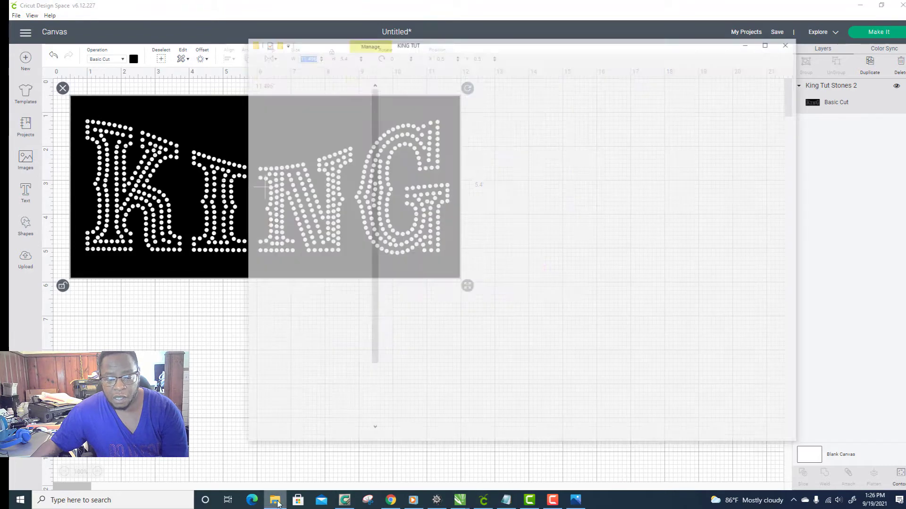
{"action": "left_click", "coordinate": [576, 500]}
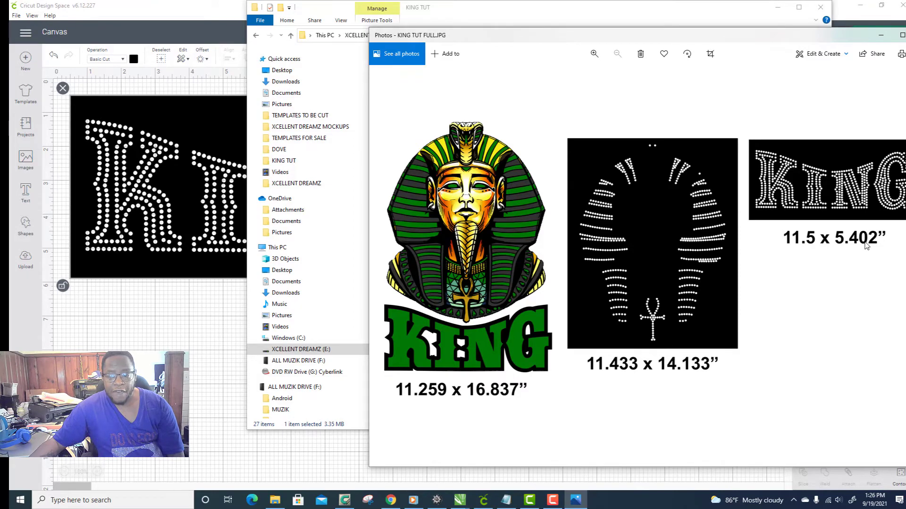
{"action": "left_click", "coordinate": [191, 4]}
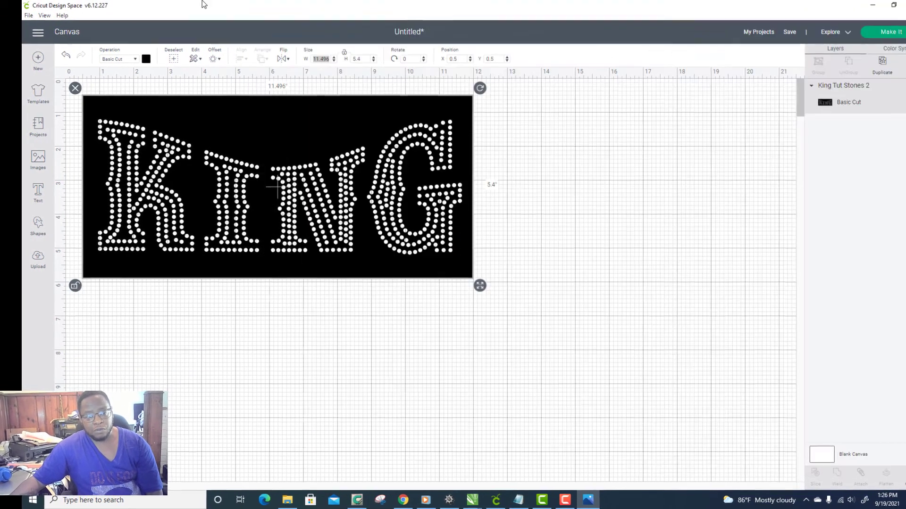
Set the KING stone design's width to 11.5 inches and deselect it.
{"action": "left_click", "coordinate": [326, 59]}
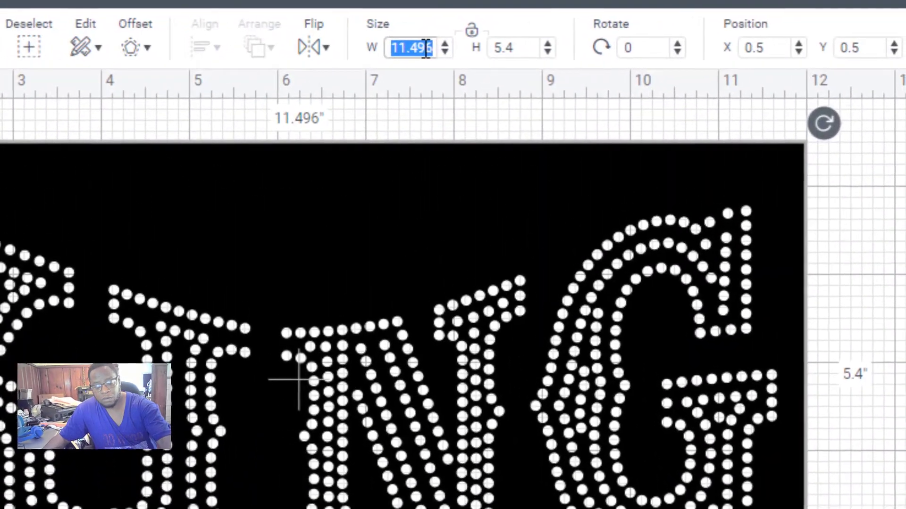
{"action": "type", "text": "11.5"}
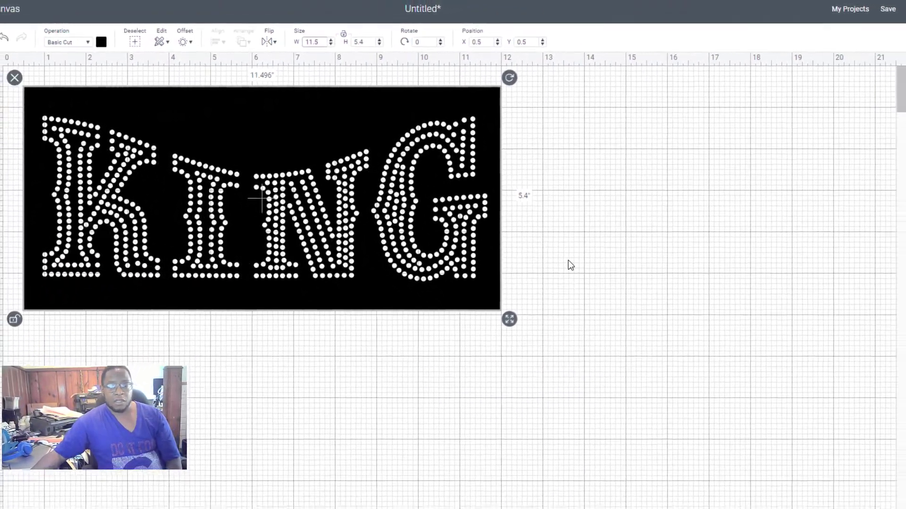
{"action": "left_click", "coordinate": [568, 261]}
Undo the width change and the image insertion, redo the insertion, and look over the canvas.
{"action": "left_click", "coordinate": [4, 37]}
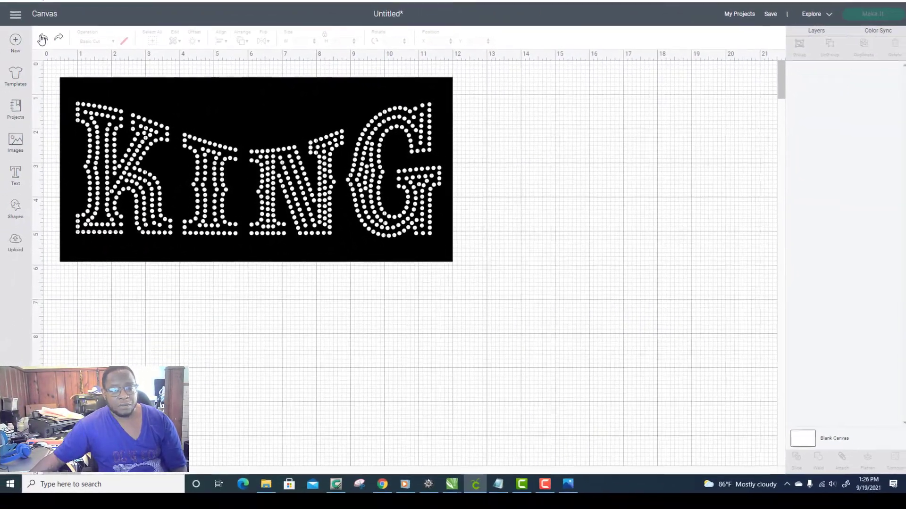
{"action": "left_click", "coordinate": [42, 39]}
{"action": "left_click", "coordinate": [61, 41]}
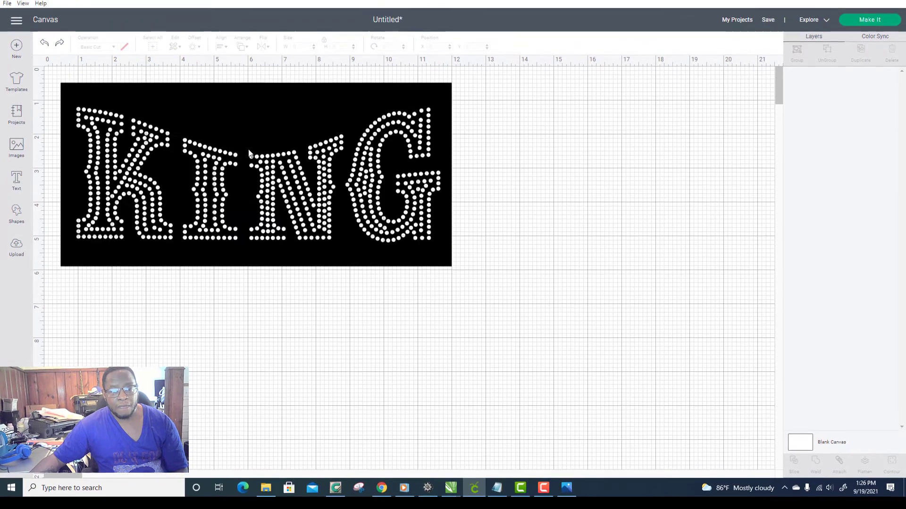
{"action": "scroll", "coordinate": [444, 194], "scroll_direction": "down", "scroll_amount": 5}
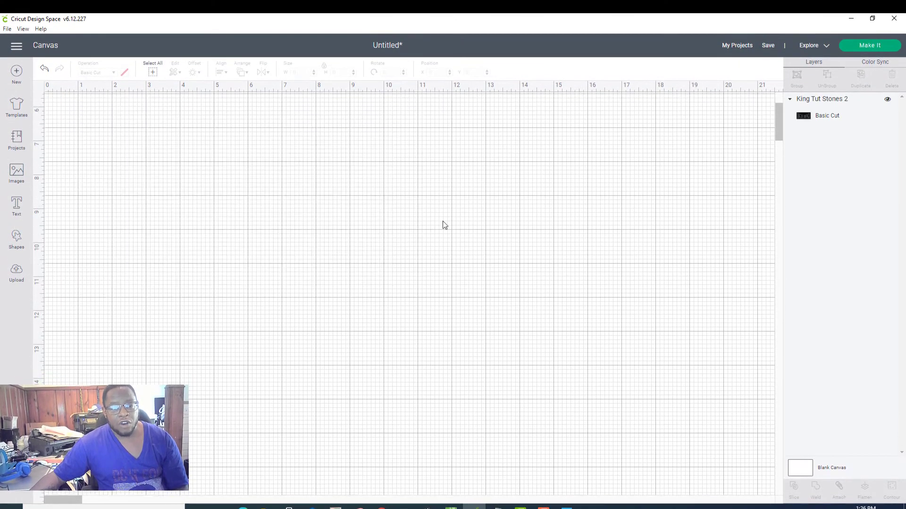
{"action": "scroll", "coordinate": [444, 225], "scroll_direction": "up", "scroll_amount": 5}
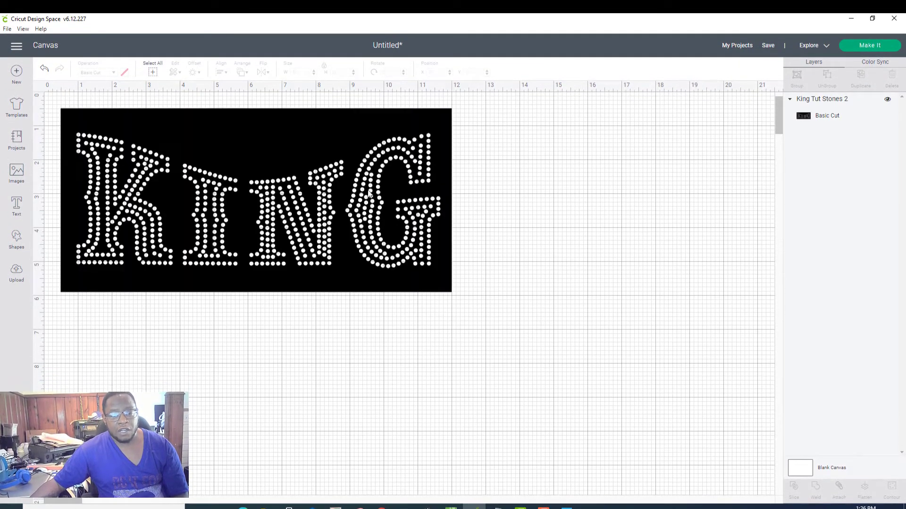
Select the KING stone design and compare its size with the dimensions in KING TUT FULL.JPG.
{"action": "left_click", "coordinate": [228, 129]}
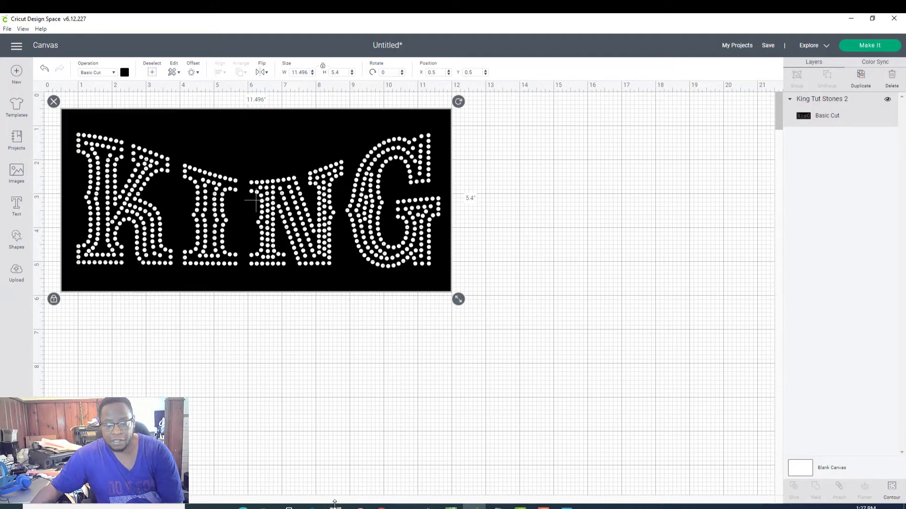
{"action": "left_click", "coordinate": [566, 507]}
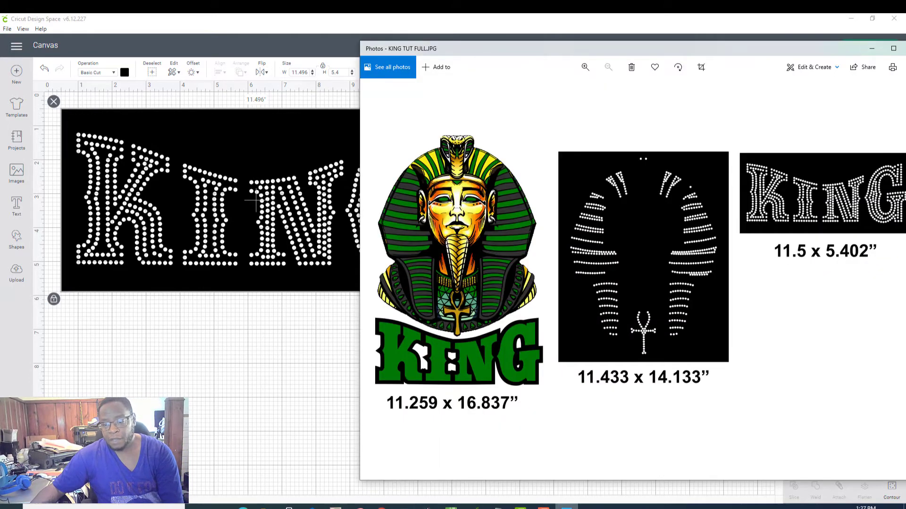
{"action": "left_click", "coordinate": [567, 507]}
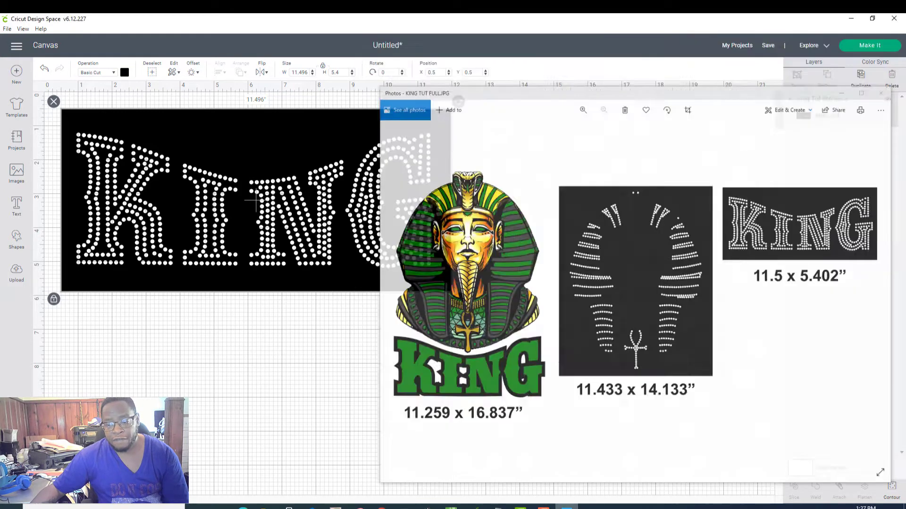
Unlock the KING stone design's proportions, set its width to 11.5 and height to 5.402 inches, and deselect it.
{"action": "left_click", "coordinate": [338, 72]}
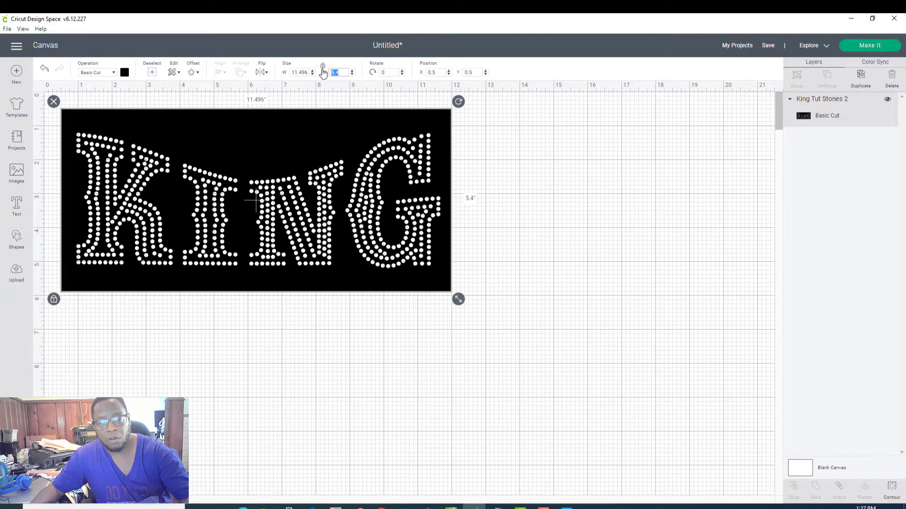
{"action": "left_click", "coordinate": [322, 66]}
{"action": "left_click", "coordinate": [303, 71]}
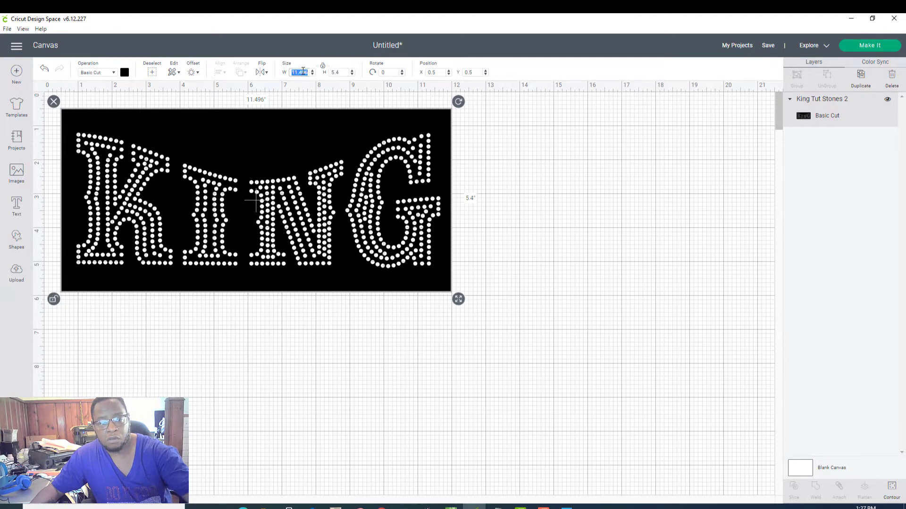
{"action": "type", "text": "11"}
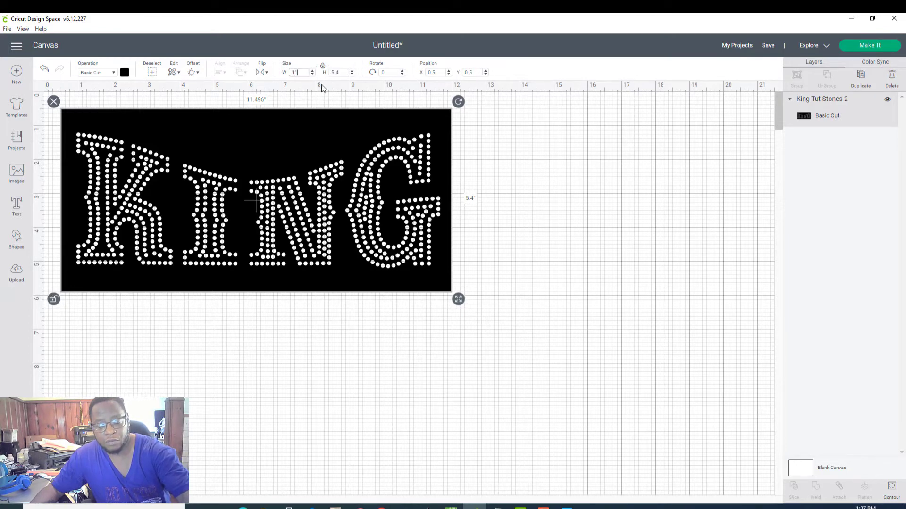
{"action": "type", "text": ".5"}
{"action": "key", "text": "Tab"}
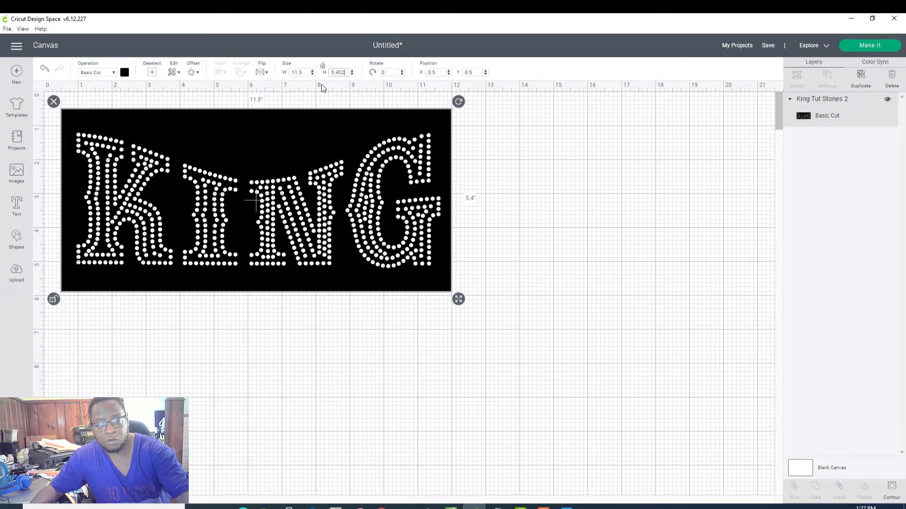
{"action": "type", "text": "5.402"}
{"action": "key", "text": "Tab"}
{"action": "key", "text": "Tab"}
{"action": "key", "text": "Tab"}
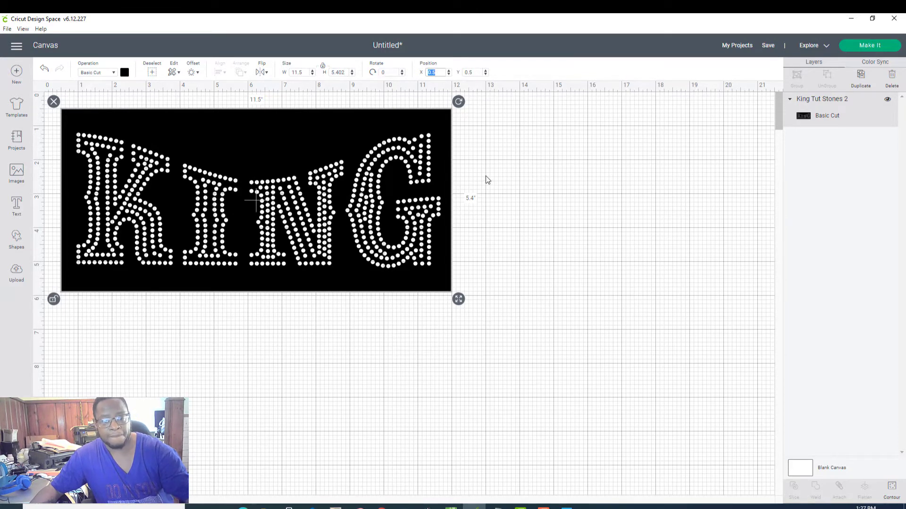
{"action": "left_click", "coordinate": [556, 188]}
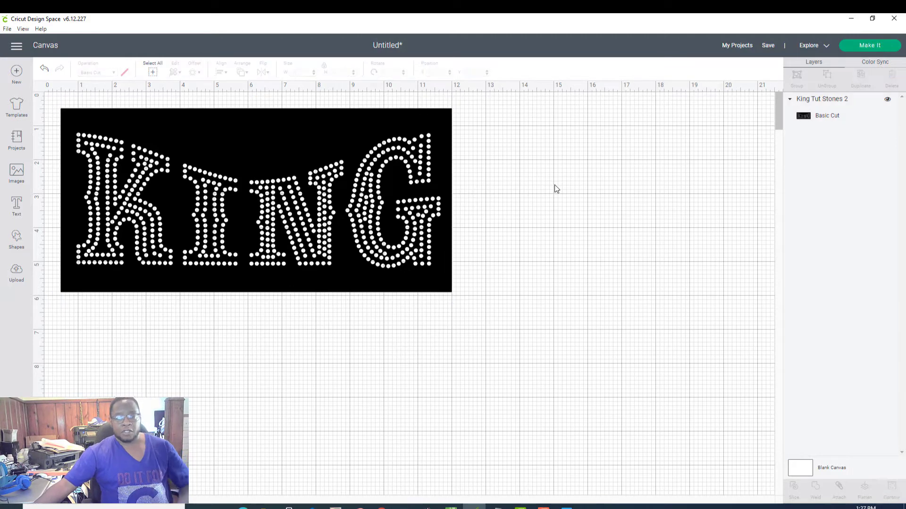
Open the cutting mat preview for the KING stone design and select KING TUT SUBLIMATION 3 in the KING TUT folder.
{"action": "left_click", "coordinate": [861, 46]}
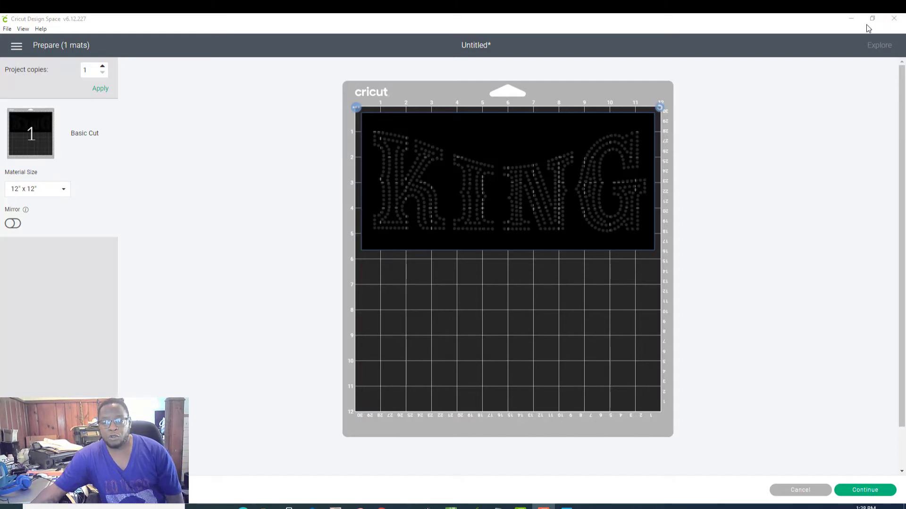
{"action": "left_click", "coordinate": [851, 20]}
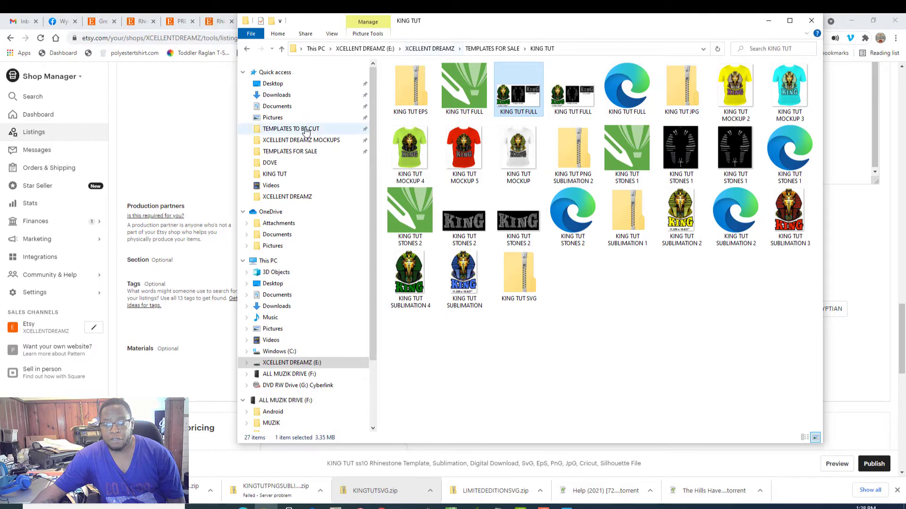
{"action": "left_click", "coordinate": [787, 215]}
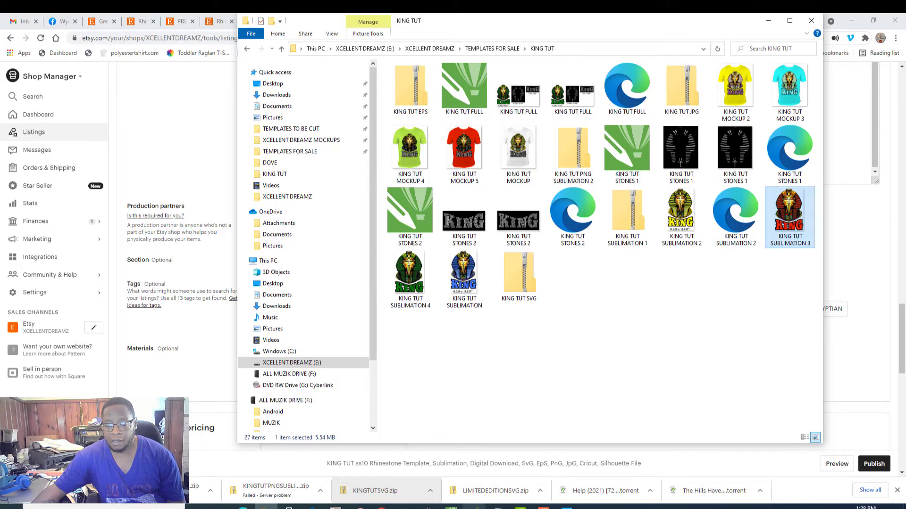
Return to Cricut Design Space and quit the program.
{"action": "left_click", "coordinate": [473, 507]}
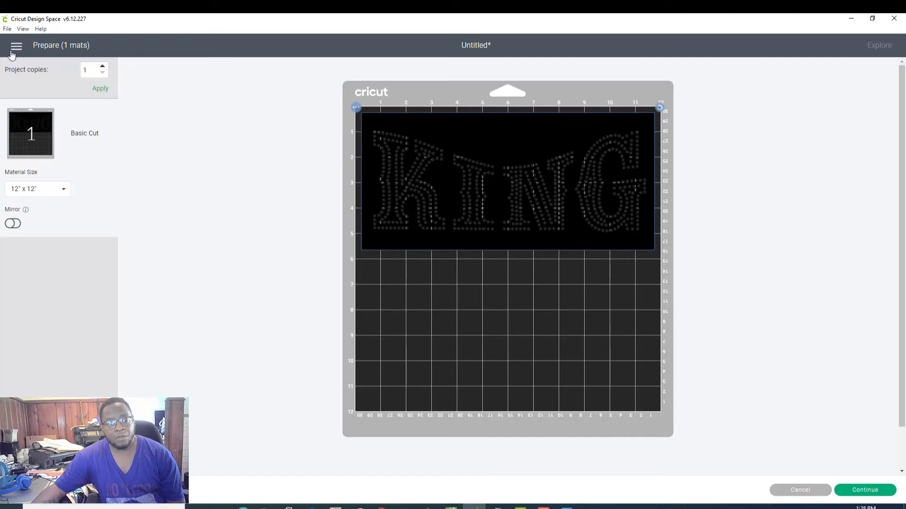
{"action": "left_click", "coordinate": [7, 29]}
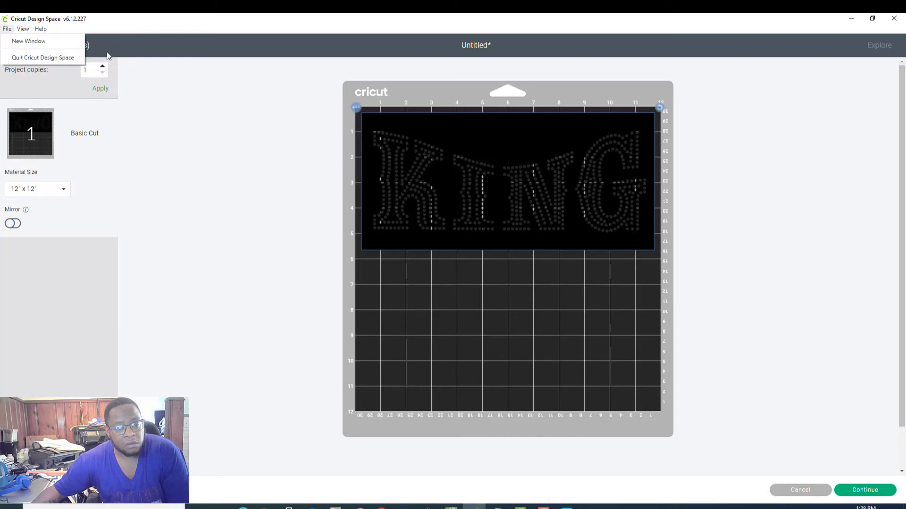
{"action": "left_click", "coordinate": [19, 58]}
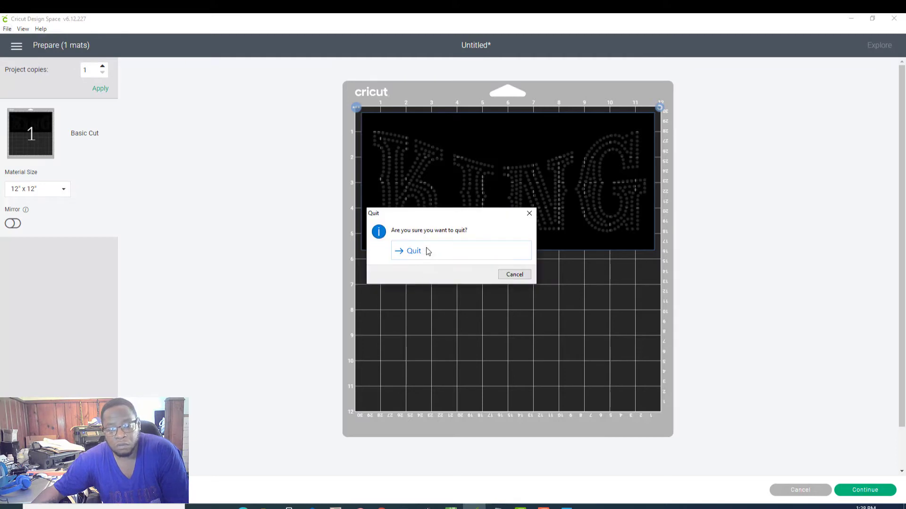
{"action": "left_click", "coordinate": [428, 251]}
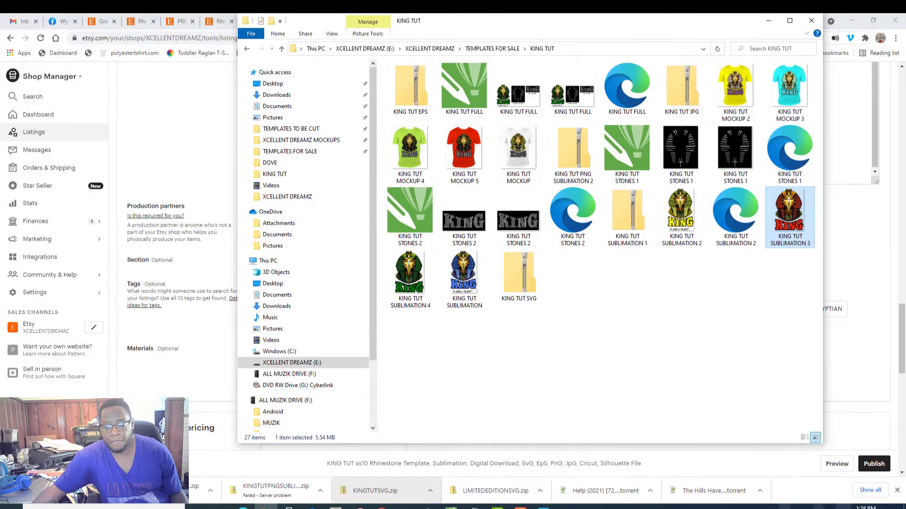
{"action": "key", "text": "super+d"}
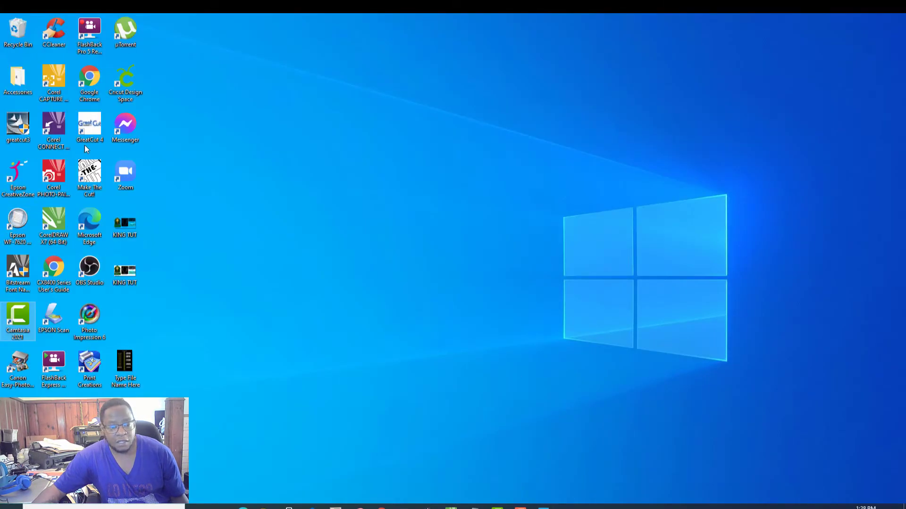
{"action": "double_click", "coordinate": [126, 83]}
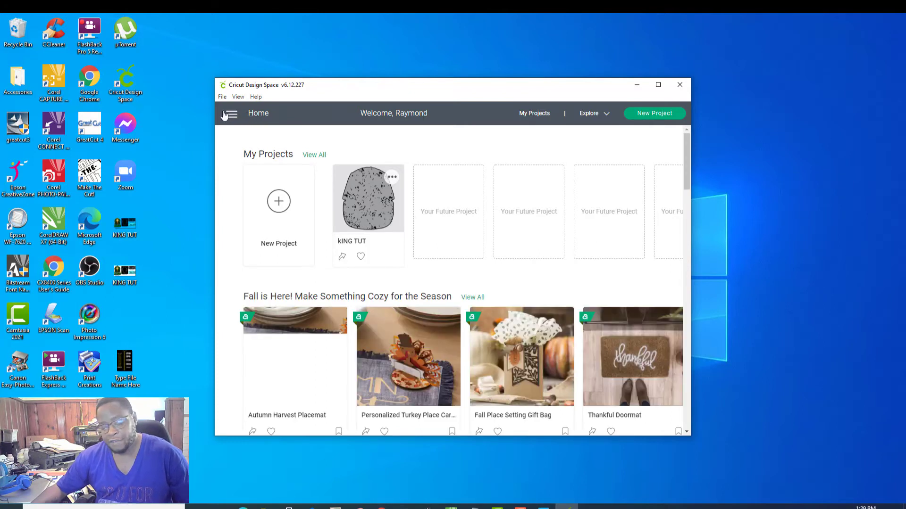
{"action": "left_click", "coordinate": [680, 85]}
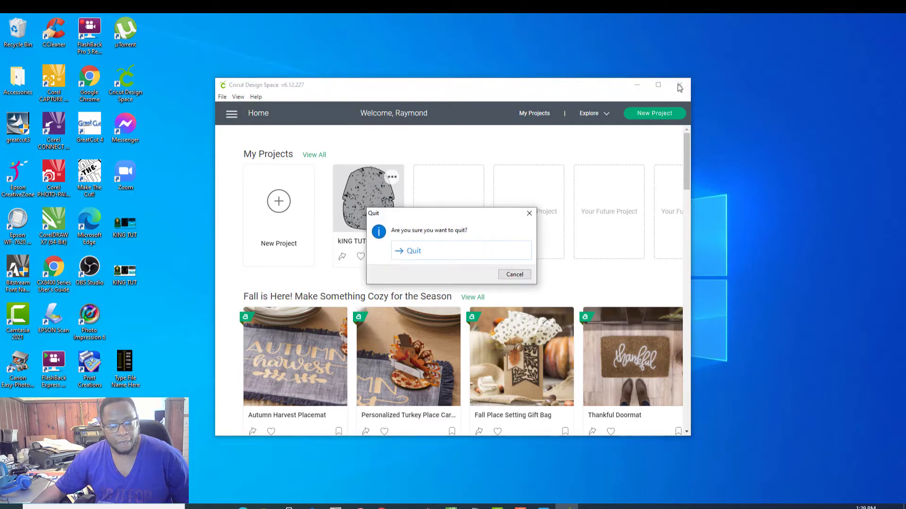
{"action": "left_click", "coordinate": [404, 254]}
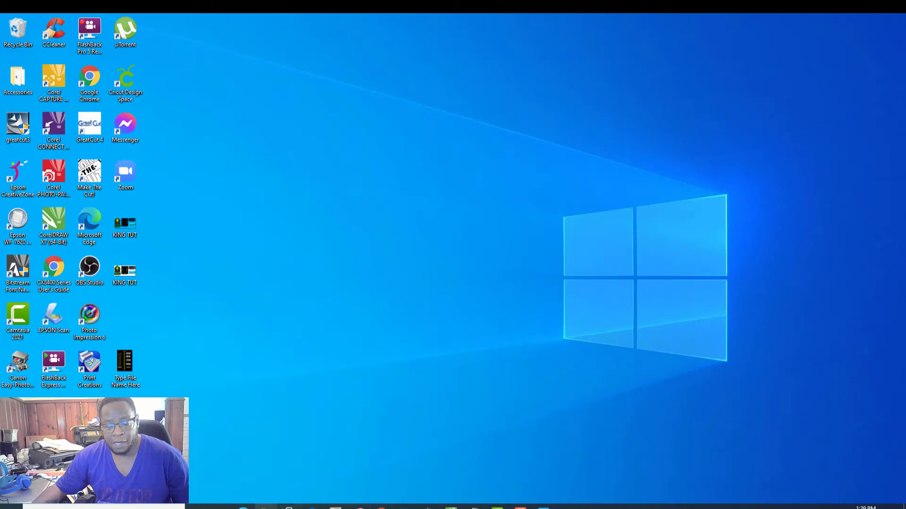
Open the print setup for KING TUT SUBLIMATION 3 from the KING TUT folder and choose the EPSON38E772 (WF-7620 Series) printer.
{"action": "left_click", "coordinate": [266, 507]}
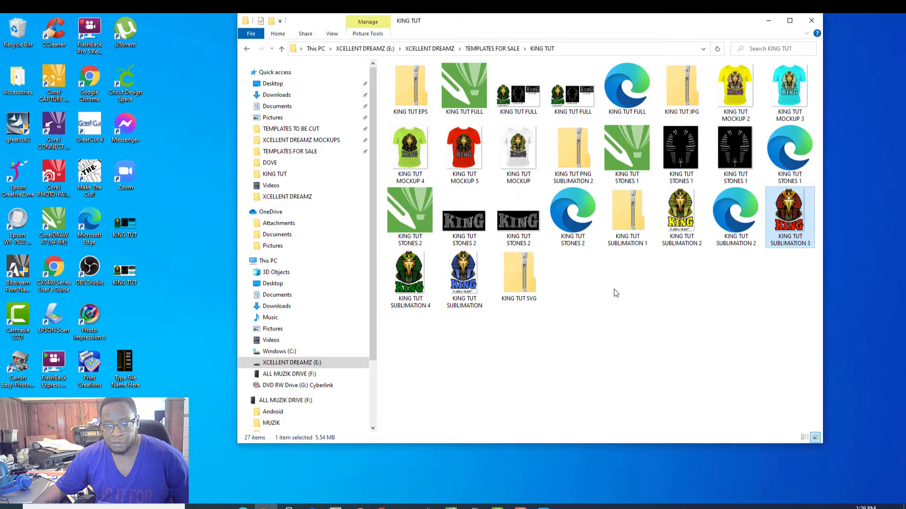
{"action": "right_click", "coordinate": [785, 217]}
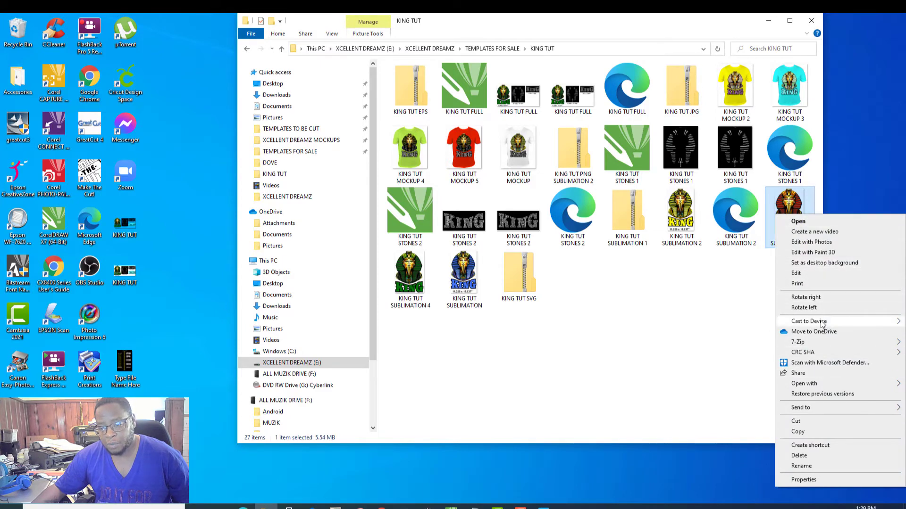
{"action": "left_click", "coordinate": [797, 283]}
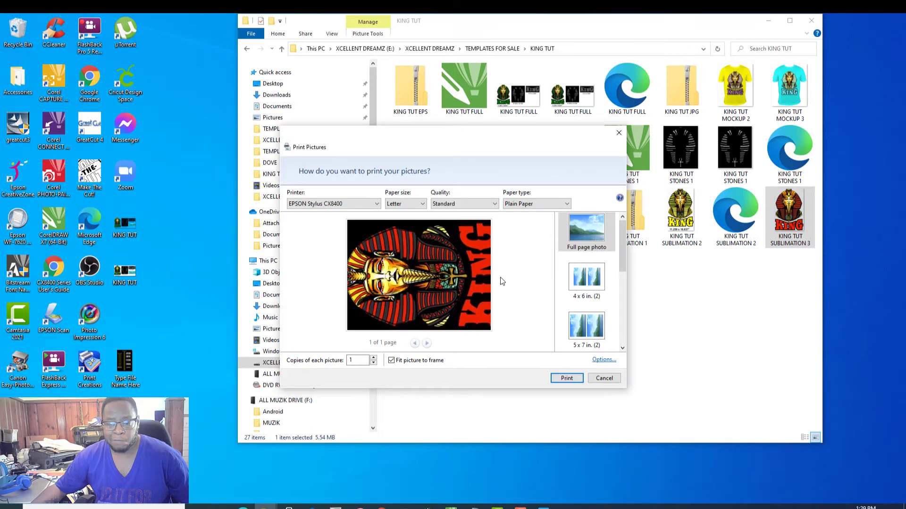
{"action": "left_click", "coordinate": [378, 203]}
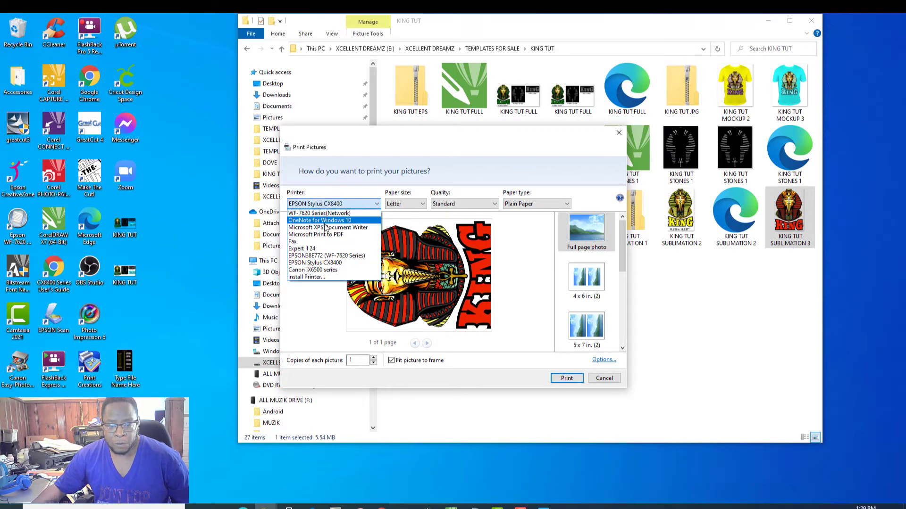
{"action": "left_click", "coordinate": [362, 257]}
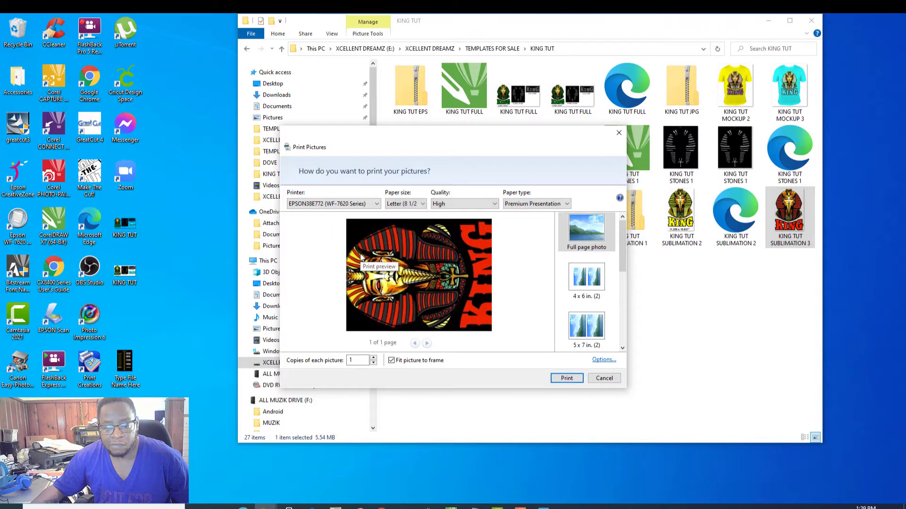
Set the print's paper size to Super B (13 x 19 in) and its paper type to Premium Presentation Paper Matte.
{"action": "left_click", "coordinate": [424, 205]}
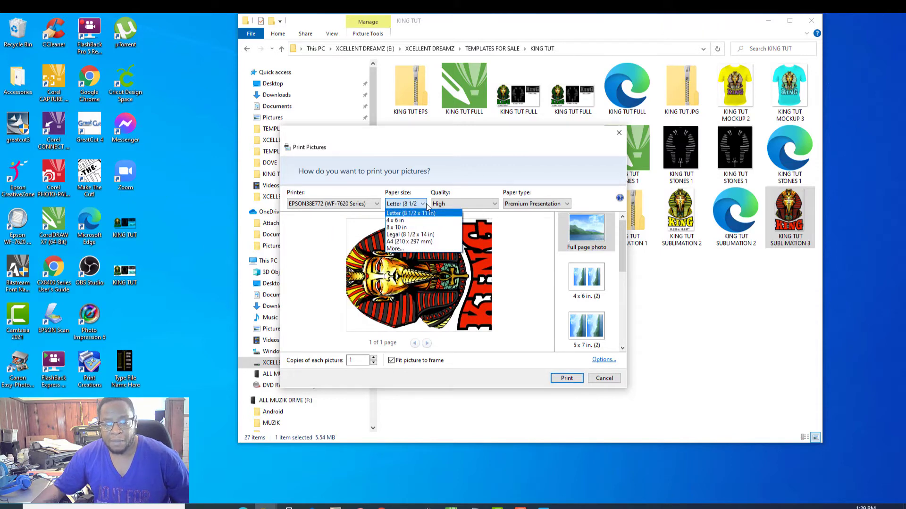
{"action": "left_click", "coordinate": [406, 249]}
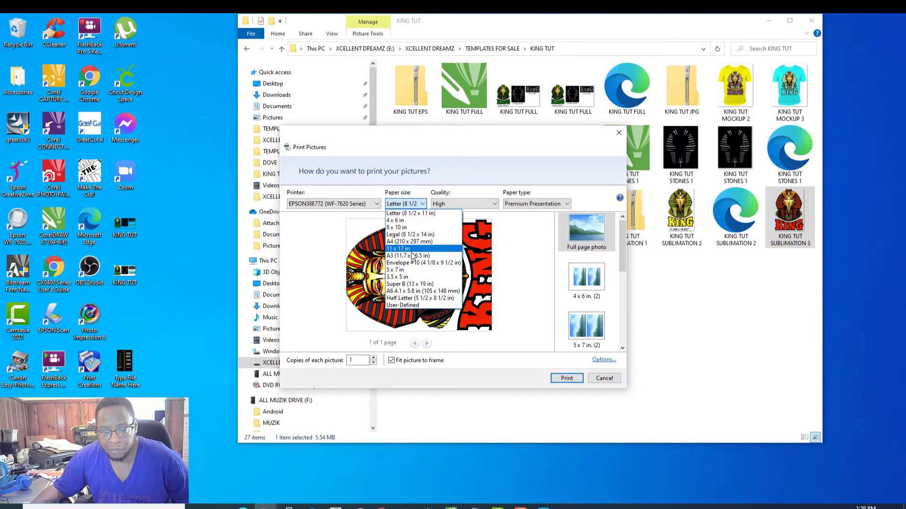
{"action": "left_click", "coordinate": [423, 284]}
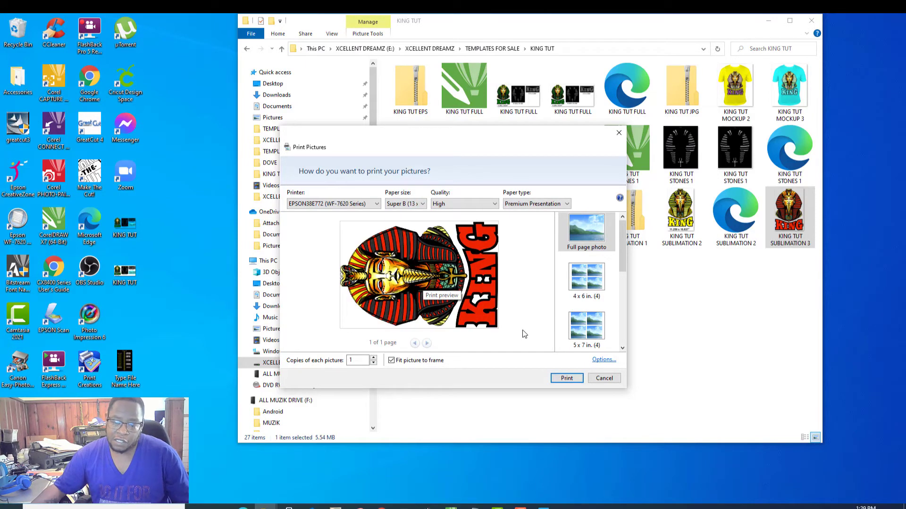
{"action": "left_click", "coordinate": [566, 205]}
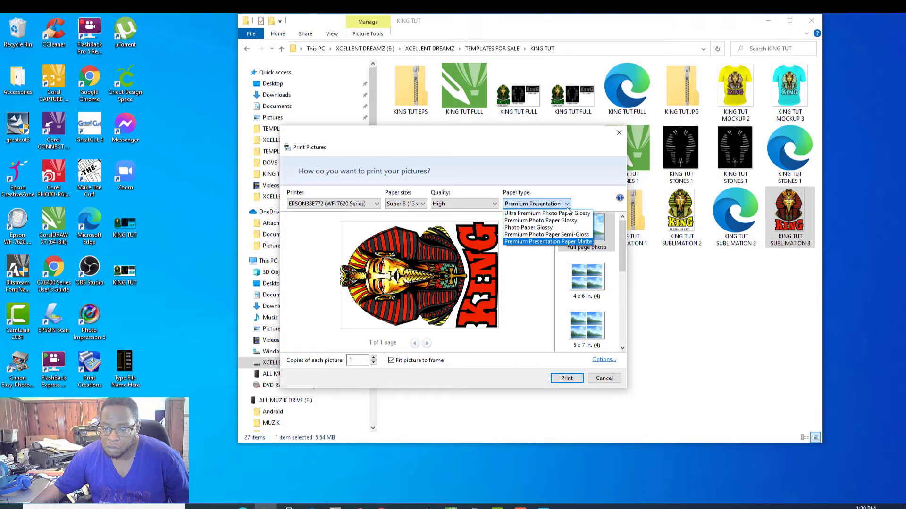
{"action": "left_click", "coordinate": [547, 242]}
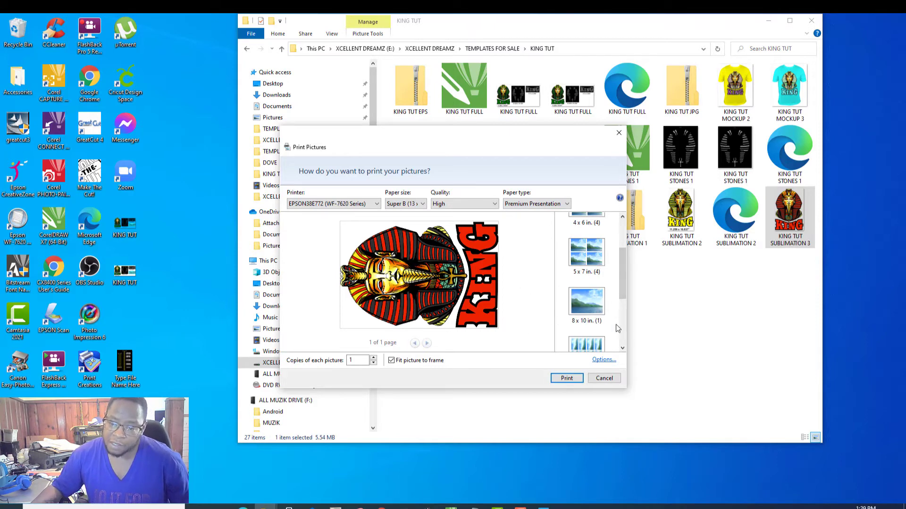
Turn off fitting the picture to the frame, keep the quality at High, and print one copy.
{"action": "scroll", "coordinate": [617, 329], "scroll_direction": "down", "scroll_amount": 3}
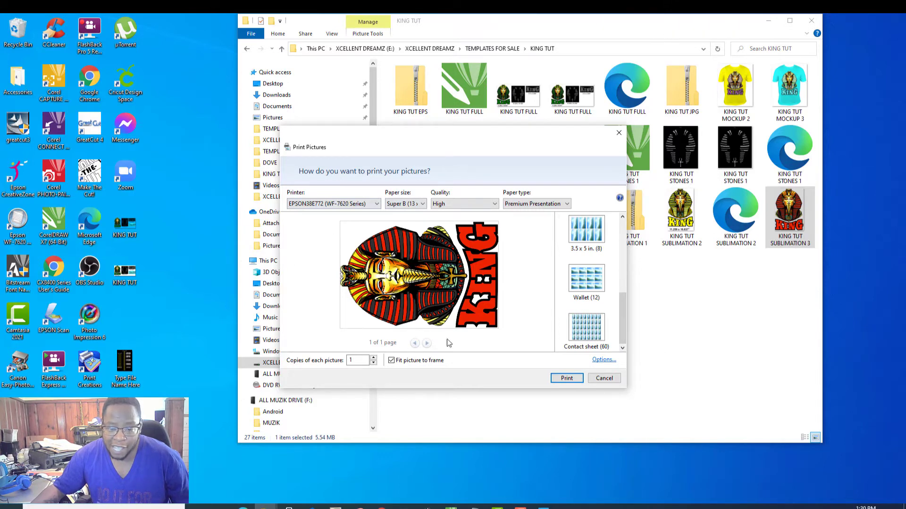
{"action": "left_click", "coordinate": [391, 361]}
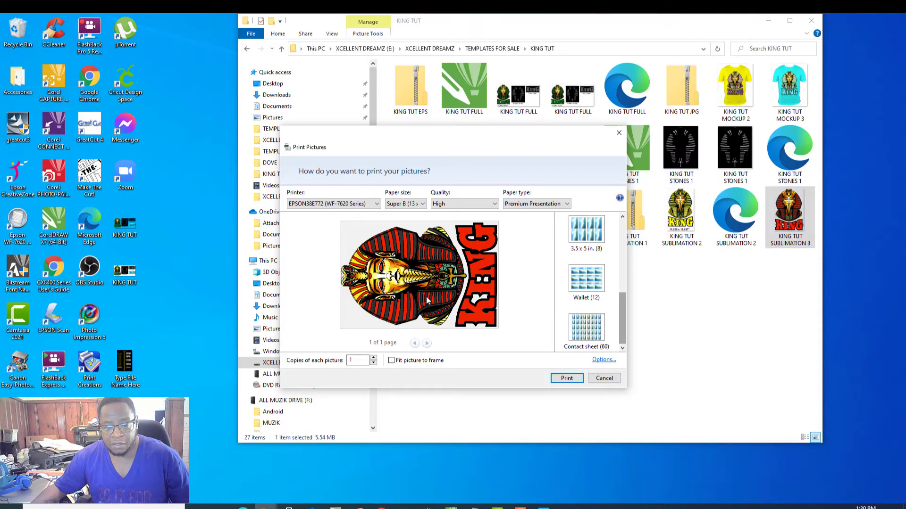
{"action": "left_click", "coordinate": [476, 203]}
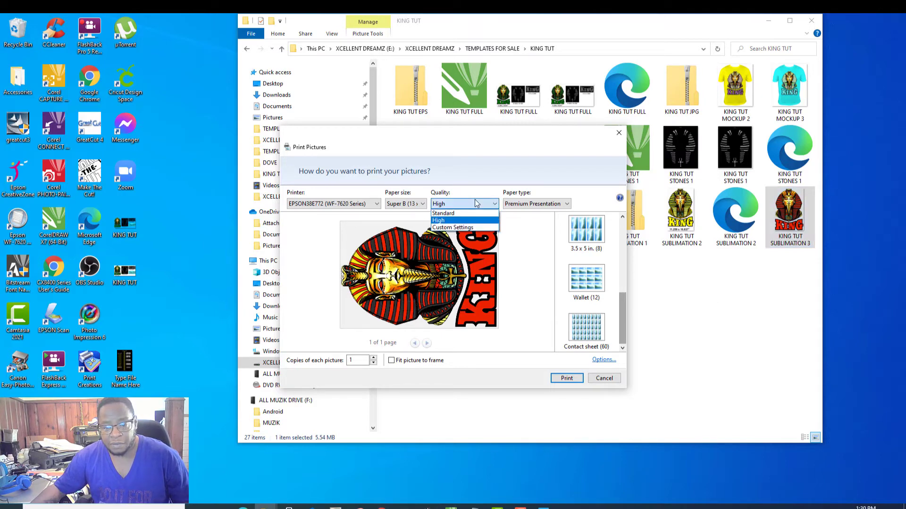
{"action": "left_click", "coordinate": [477, 202]}
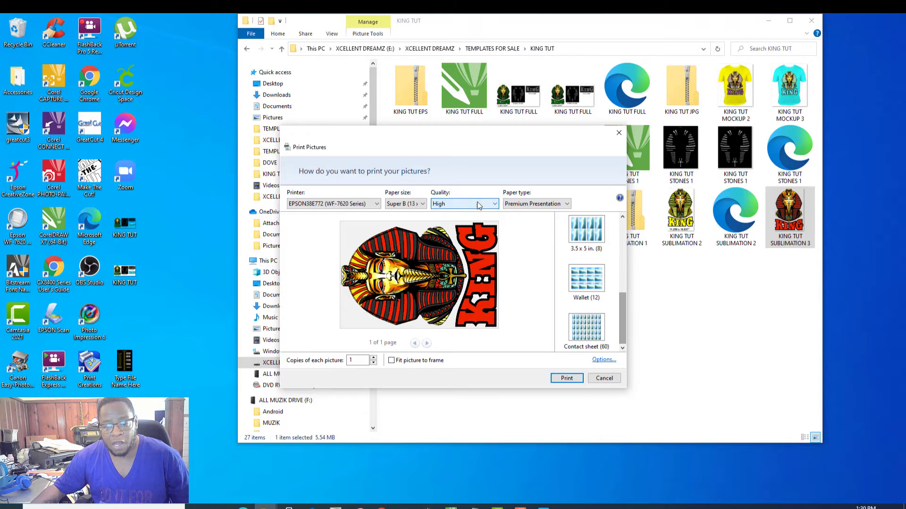
{"action": "left_click", "coordinate": [567, 378]}
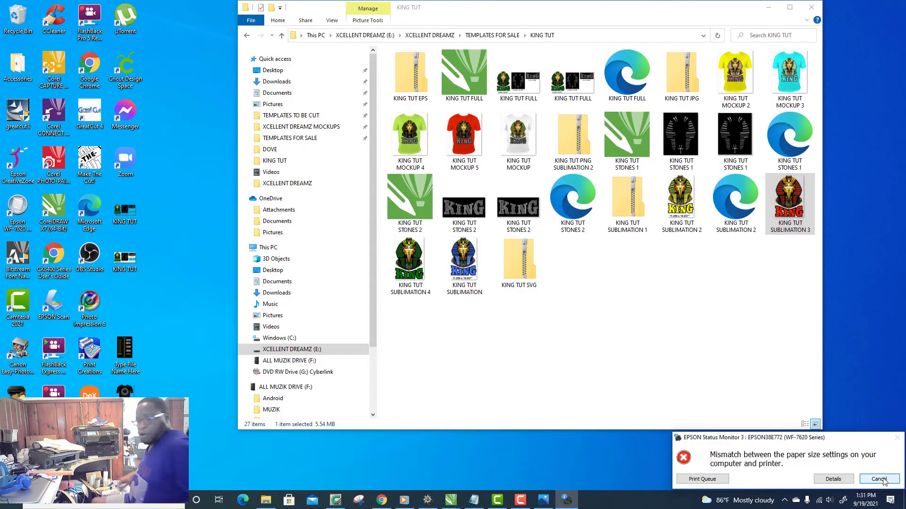
Cancel the KING TUT SUBLIMATION 3 print job and dismiss the printer's paper size mismatch alert.
{"action": "left_click", "coordinate": [879, 479]}
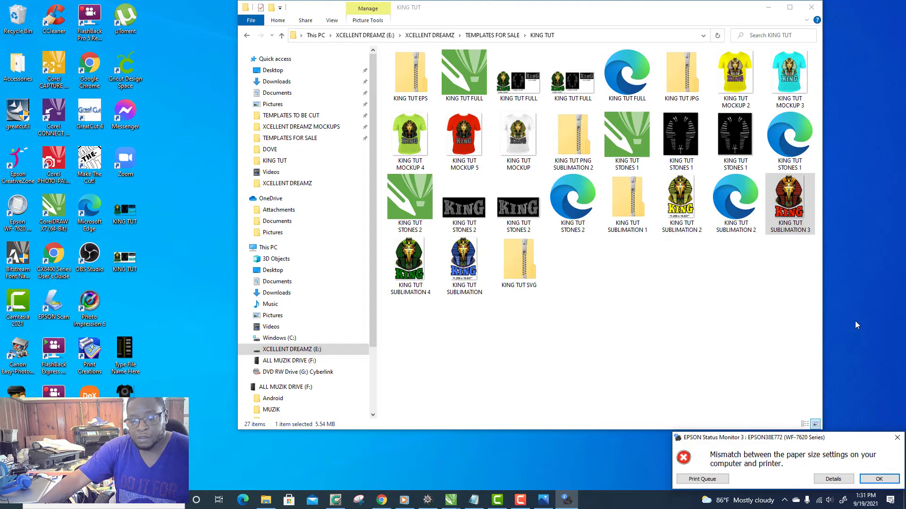
{"action": "left_click", "coordinate": [879, 479]}
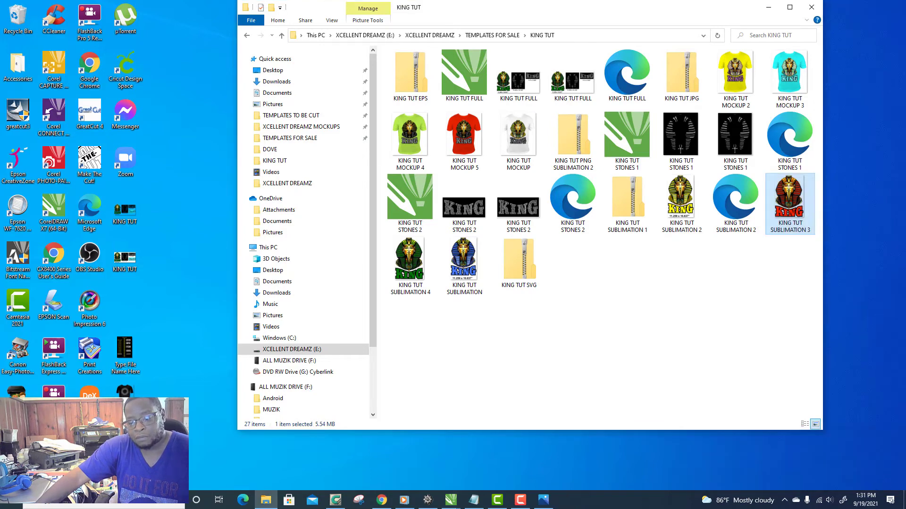
Switch to the Untitled-2 document in CorelDRAW and delete the red KING artwork from its page.
{"action": "left_click", "coordinate": [452, 501]}
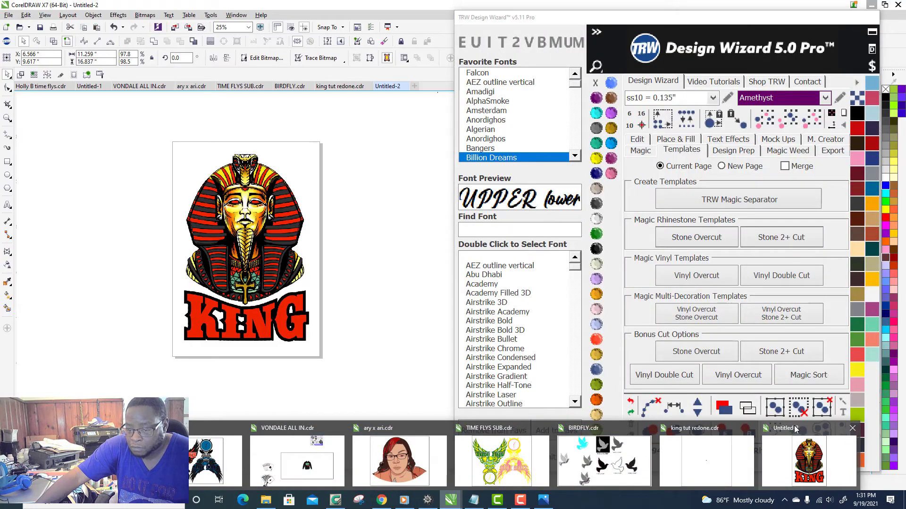
{"action": "left_click", "coordinate": [809, 460]}
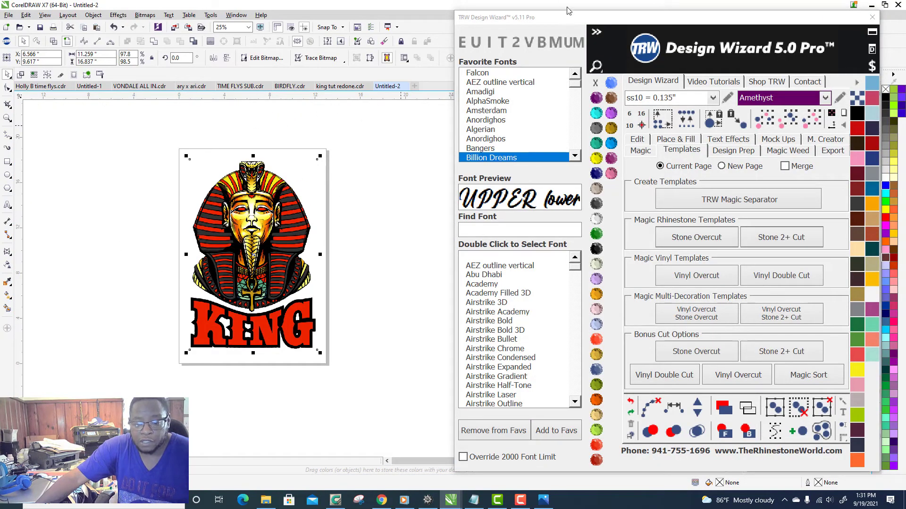
{"action": "left_click_drag", "start_coordinate": [783, 24], "coordinate": [692, 86]}
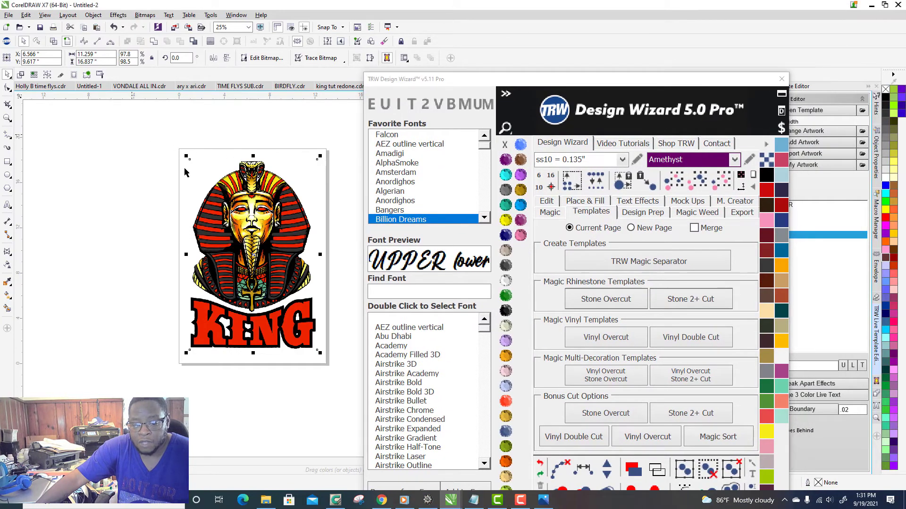
{"action": "key", "text": "Delete"}
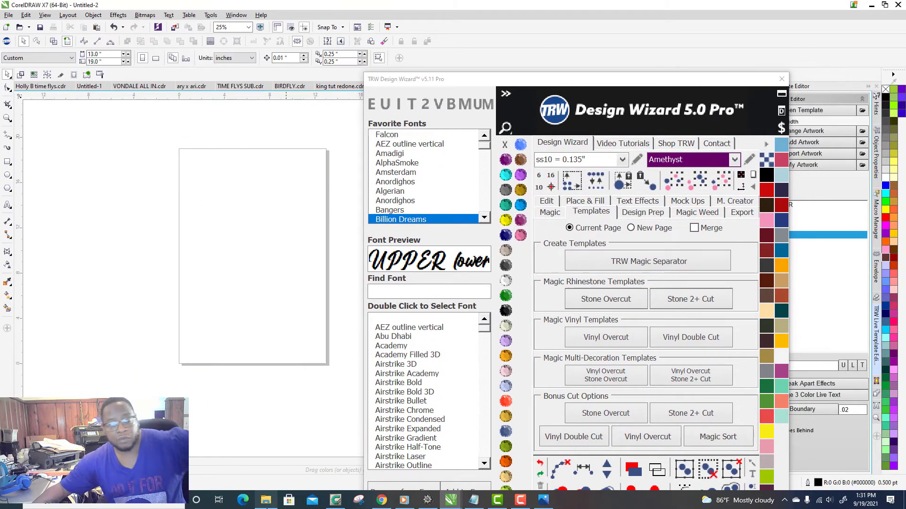
Bring the KING TUT SUBLIMATION 3 image from the KING TUT folder into the Untitled-2 document.
{"action": "left_click", "coordinate": [266, 500]}
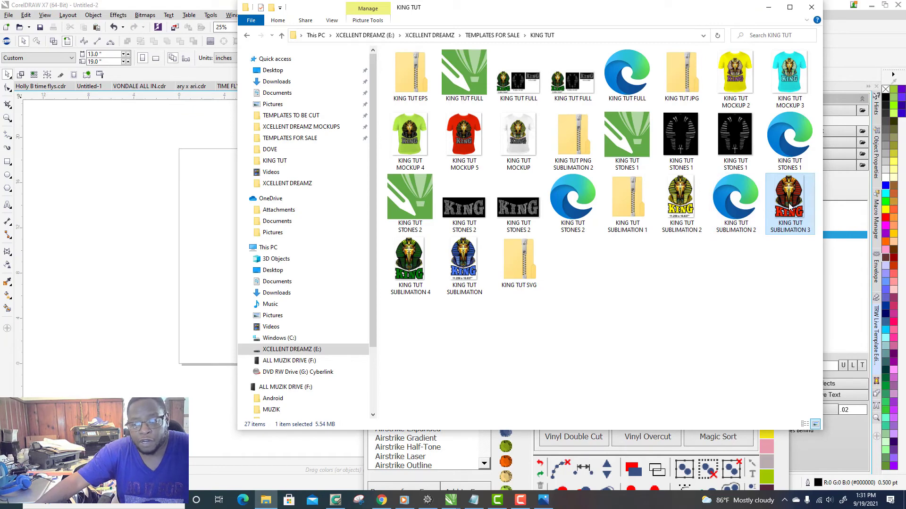
{"action": "left_click_drag", "start_coordinate": [788, 207], "coordinate": [204, 254]}
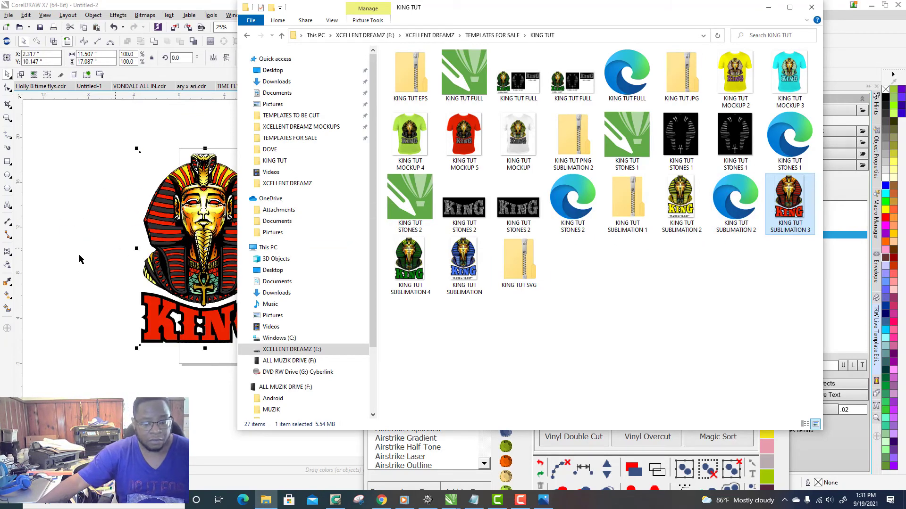
{"action": "scroll", "coordinate": [99, 267], "scroll_direction": "down", "scroll_amount": 2}
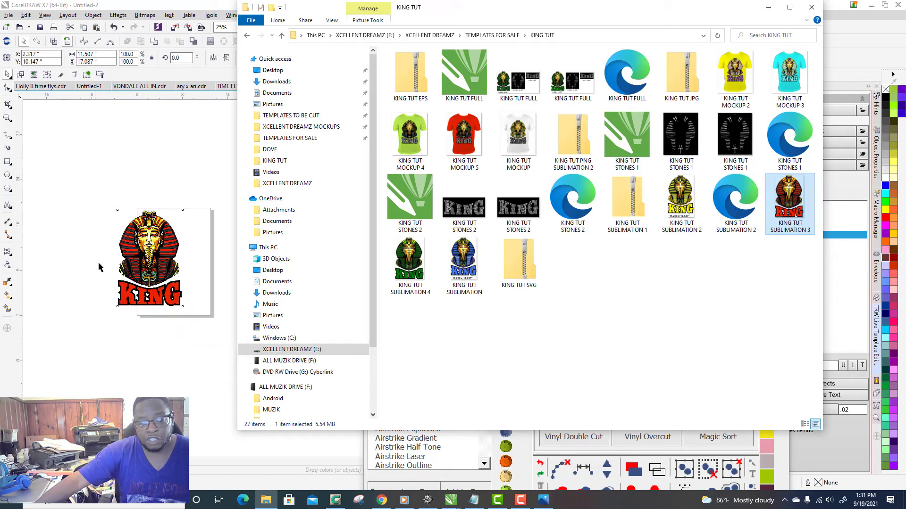
{"action": "scroll", "coordinate": [190, 254], "scroll_direction": "up", "scroll_amount": 3}
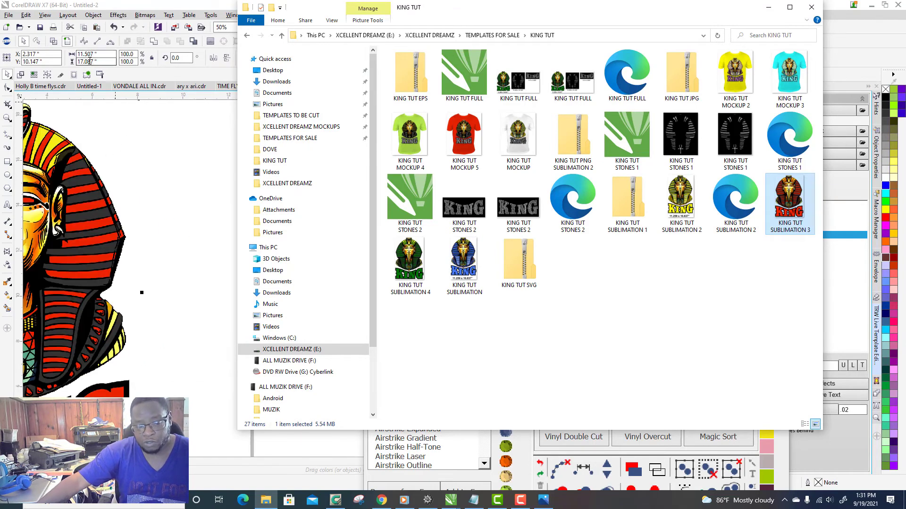
{"action": "scroll", "coordinate": [148, 181], "scroll_direction": "down", "scroll_amount": 2}
{"action": "scroll", "coordinate": [134, 162], "scroll_direction": "up", "scroll_amount": 1}
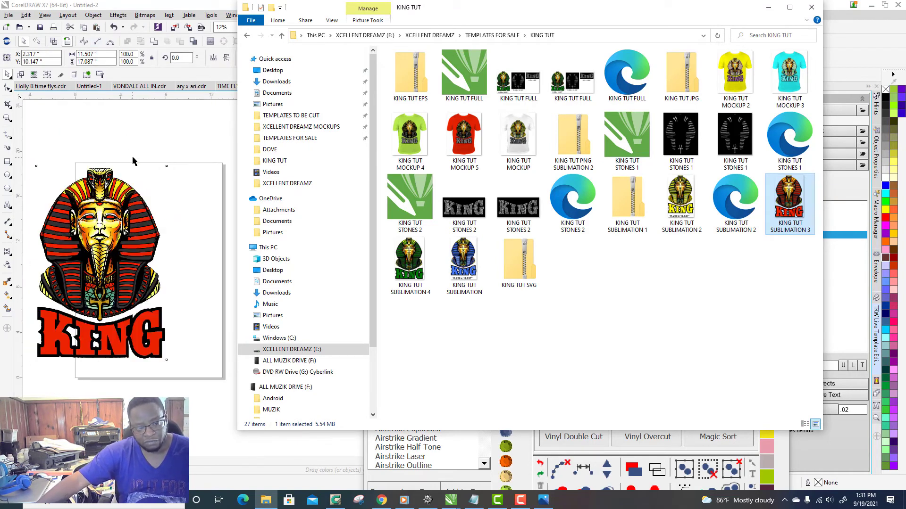
Move the imported image onto the 13 x 19 inch page, centred at about X 6.442 and Y 9.522 inches.
{"action": "left_click_drag", "start_coordinate": [789, 203], "coordinate": [151, 265]}
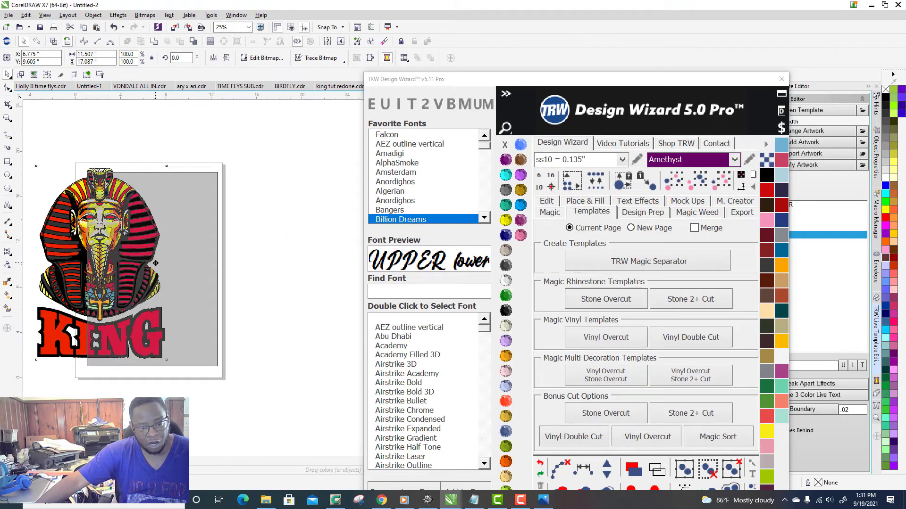
{"action": "scroll", "coordinate": [138, 229], "scroll_direction": "up", "scroll_amount": 1}
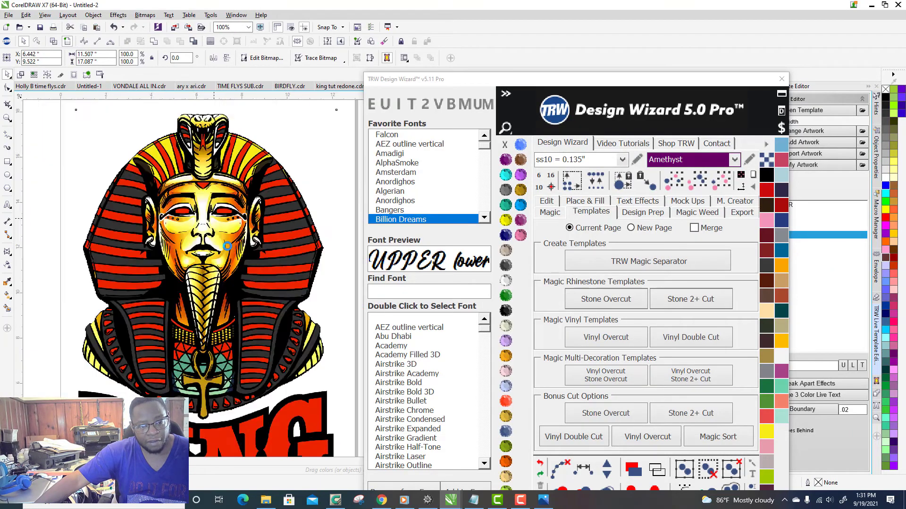
{"action": "scroll", "coordinate": [92, 230], "scroll_direction": "down", "scroll_amount": 1}
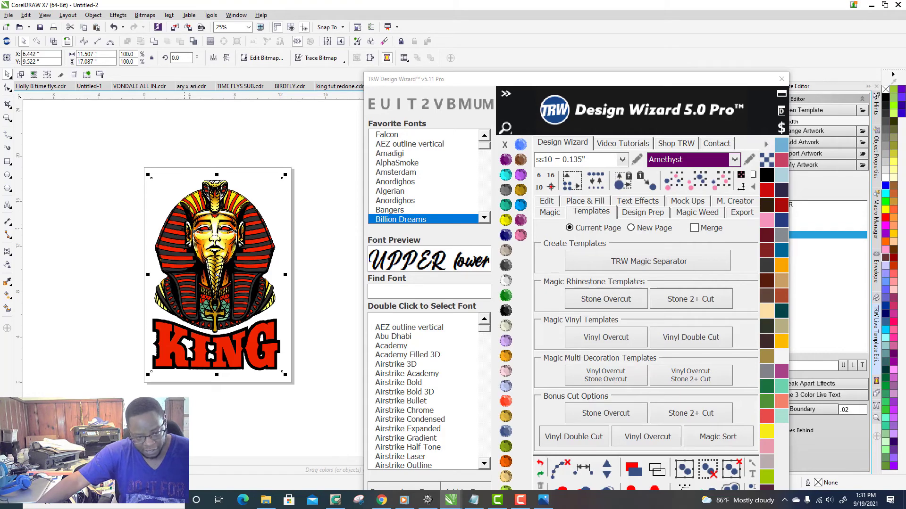
{"action": "scroll", "coordinate": [184, 229], "scroll_direction": "up", "scroll_amount": 1}
{"action": "scroll", "coordinate": [182, 239], "scroll_direction": "down", "scroll_amount": 1}
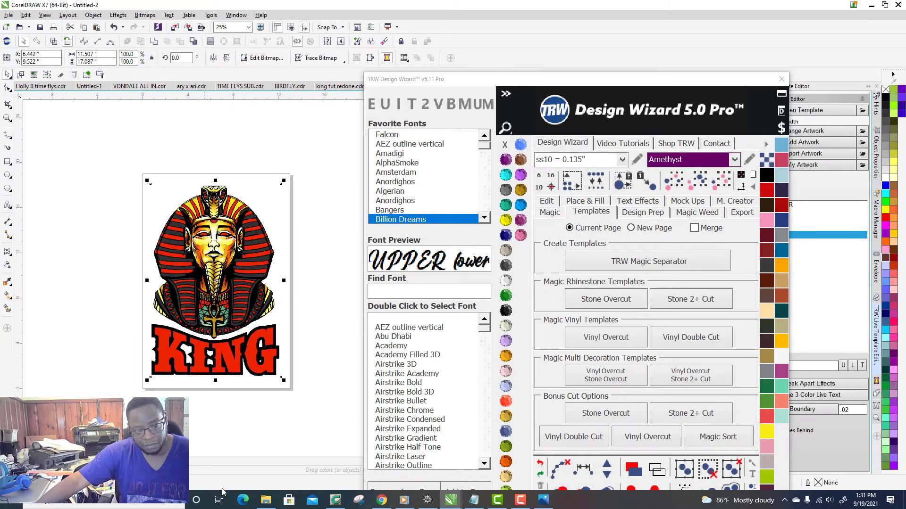
Check the sublimation size in the KING TUT FULL picture and set the image's width to 11.259 inches.
{"action": "left_click", "coordinate": [543, 501]}
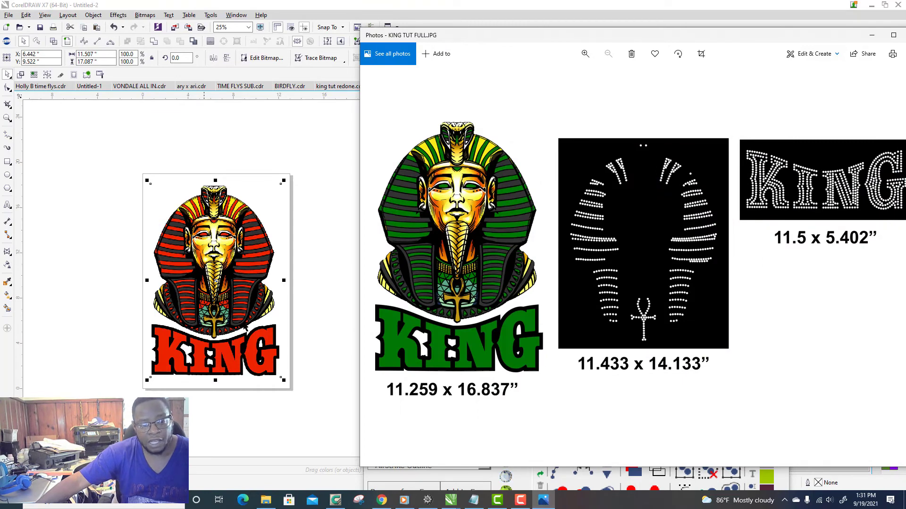
{"action": "left_click", "coordinate": [103, 53]}
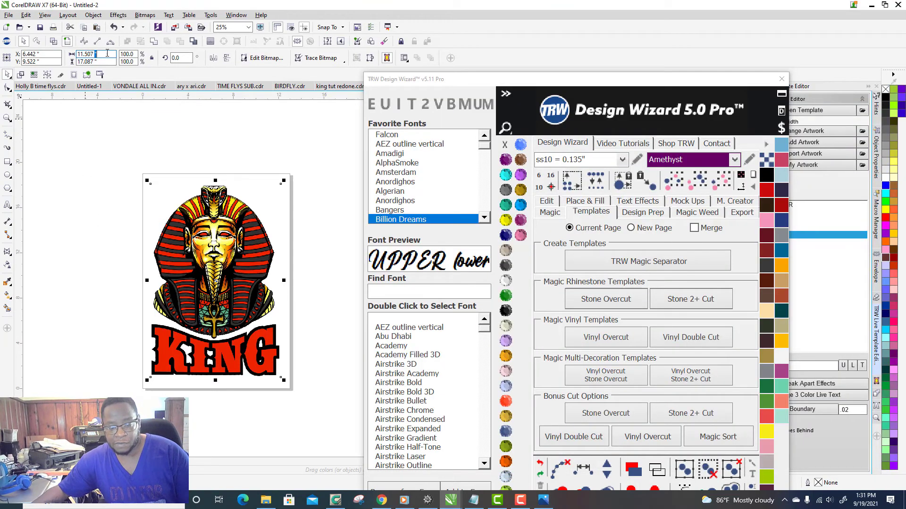
{"action": "double_click", "coordinate": [110, 53]}
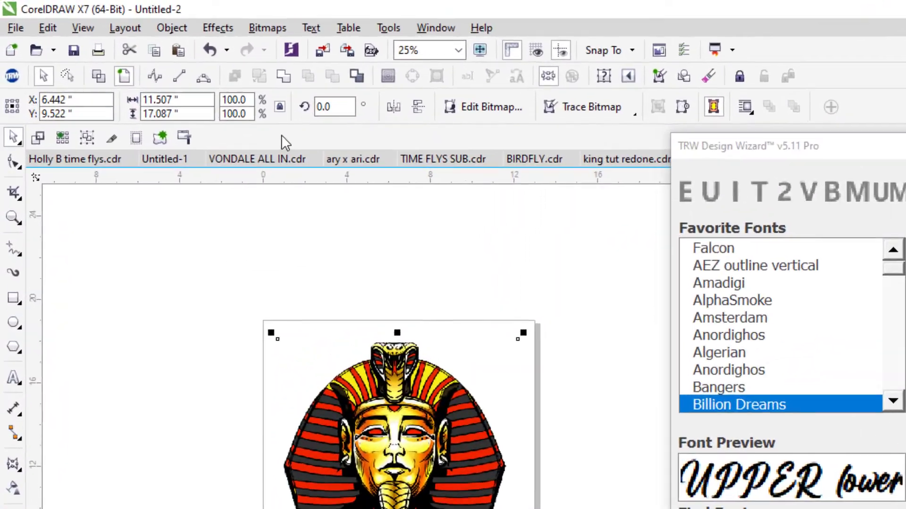
{"action": "left_click", "coordinate": [191, 100]}
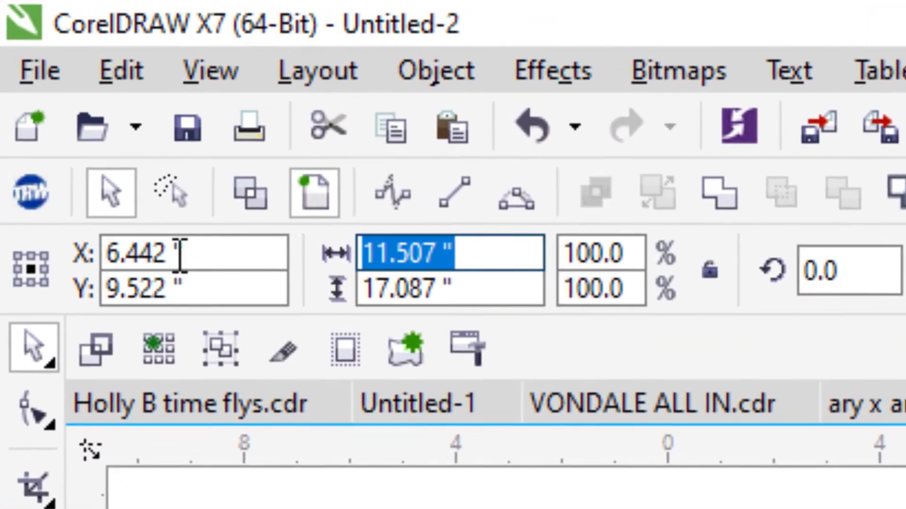
{"action": "type", "text": "11"}
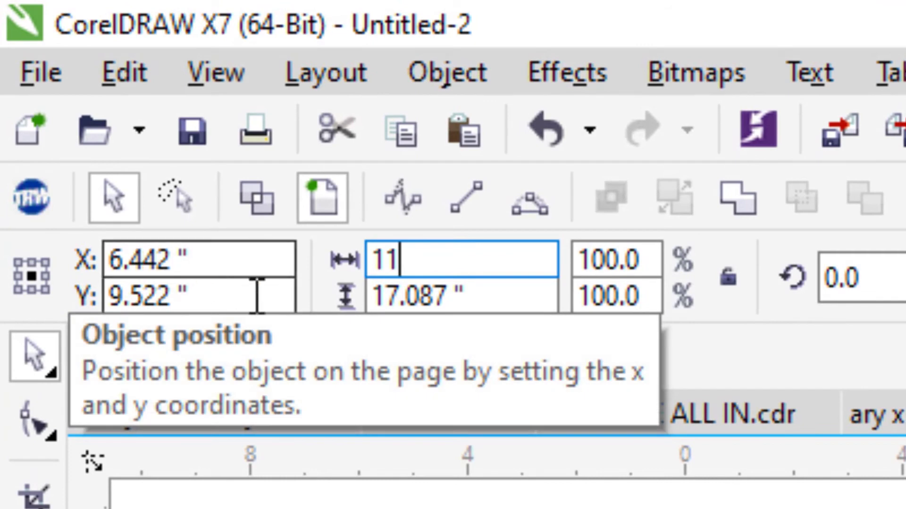
{"action": "type", "text": ".259"}
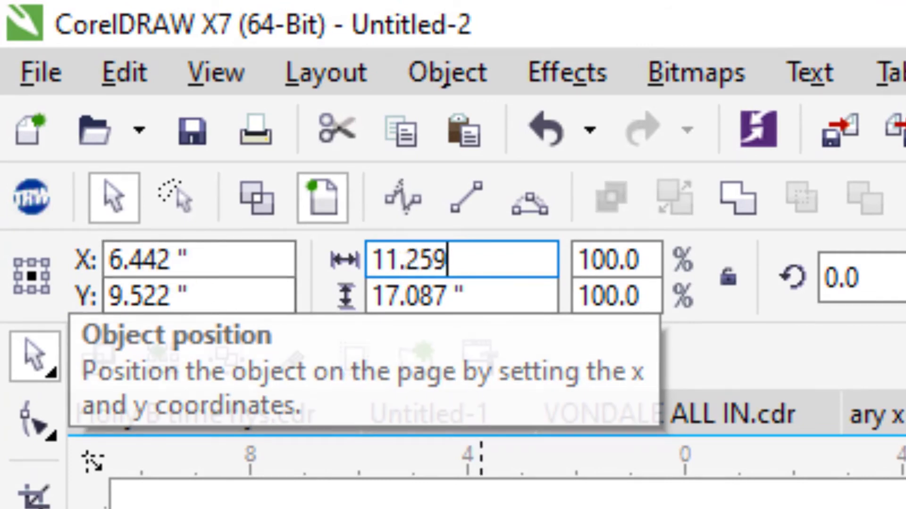
{"action": "key", "text": "Return"}
{"action": "key", "text": "Escape"}
Set the page height to 16.837 inches.
{"action": "left_click", "coordinate": [489, 289]}
{"action": "type", "text": "1"}
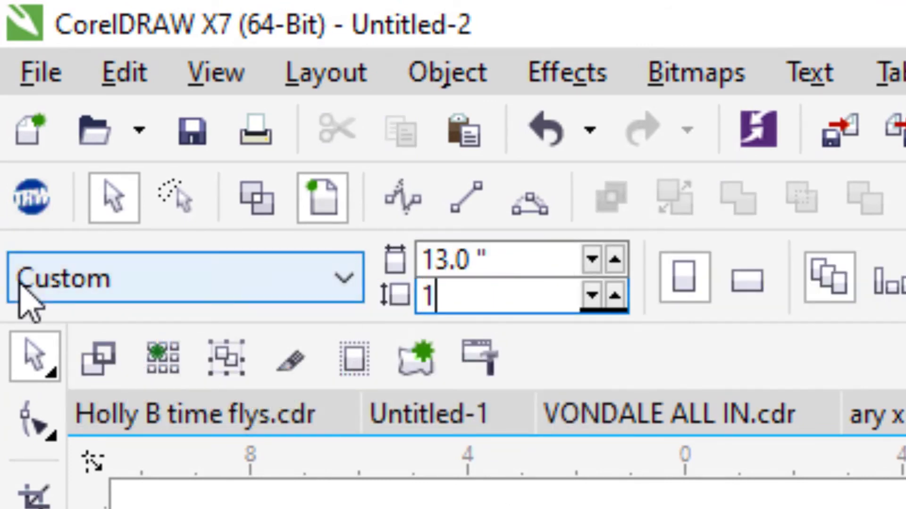
{"action": "type", "text": "6.83"}
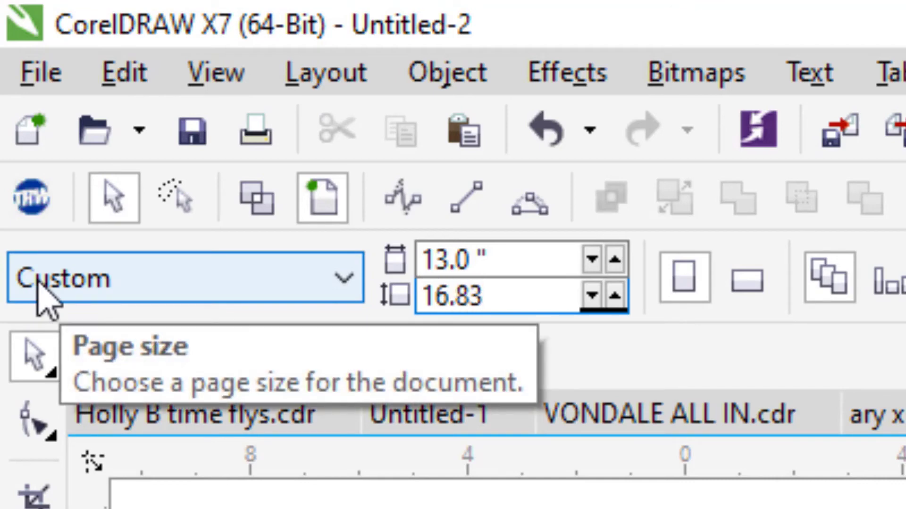
{"action": "type", "text": "7"}
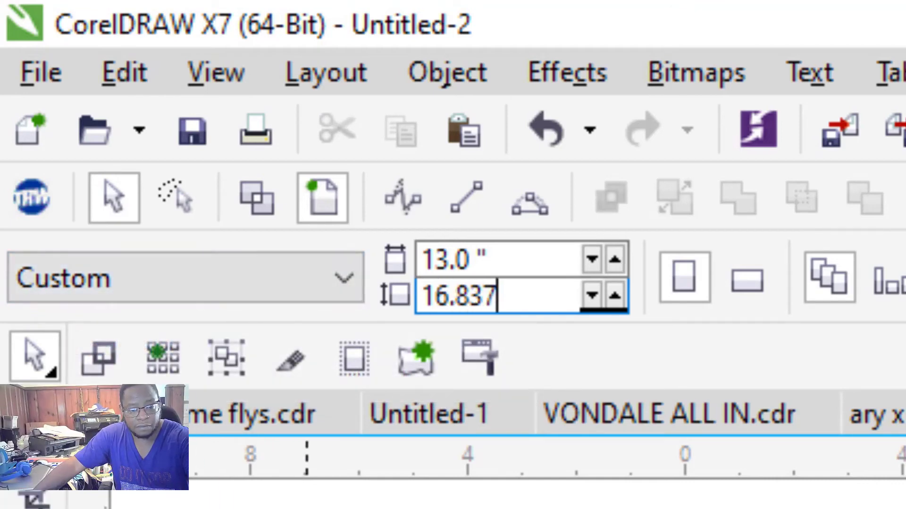
{"action": "key", "text": "Return"}
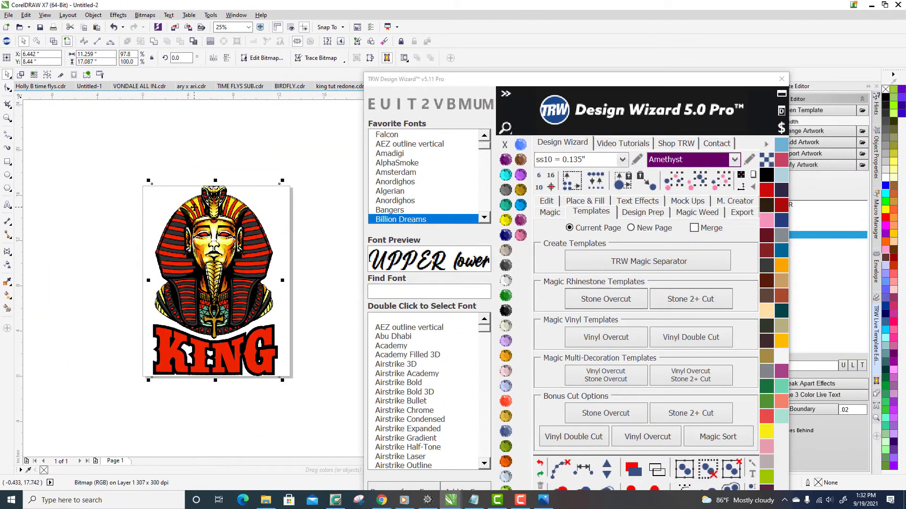
Deselect the image and set the page height back to 19 inches.
{"action": "left_click", "coordinate": [230, 155]}
{"action": "left_click", "coordinate": [161, 196]}
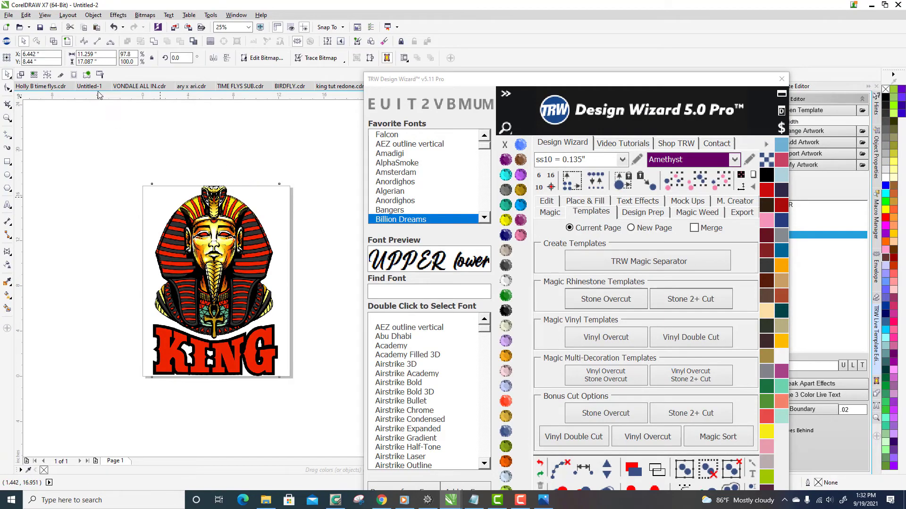
{"action": "left_click", "coordinate": [146, 141]}
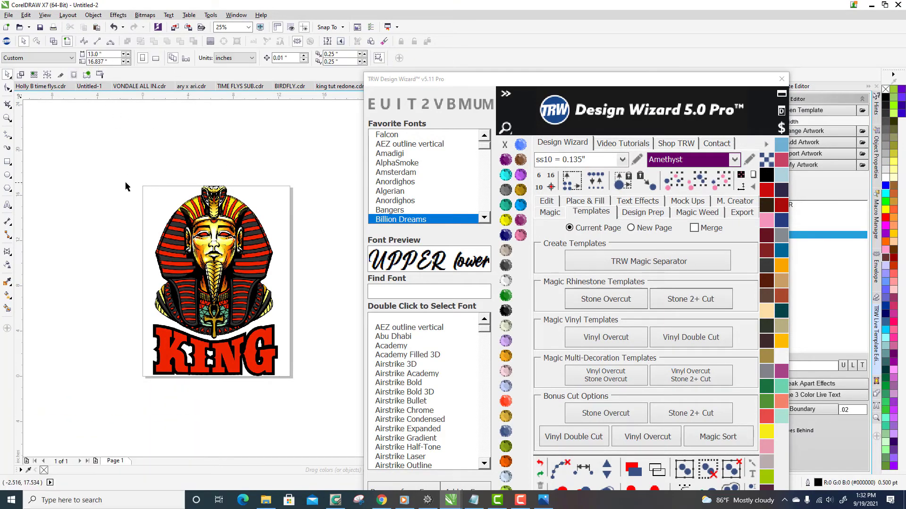
{"action": "left_click", "coordinate": [101, 62]}
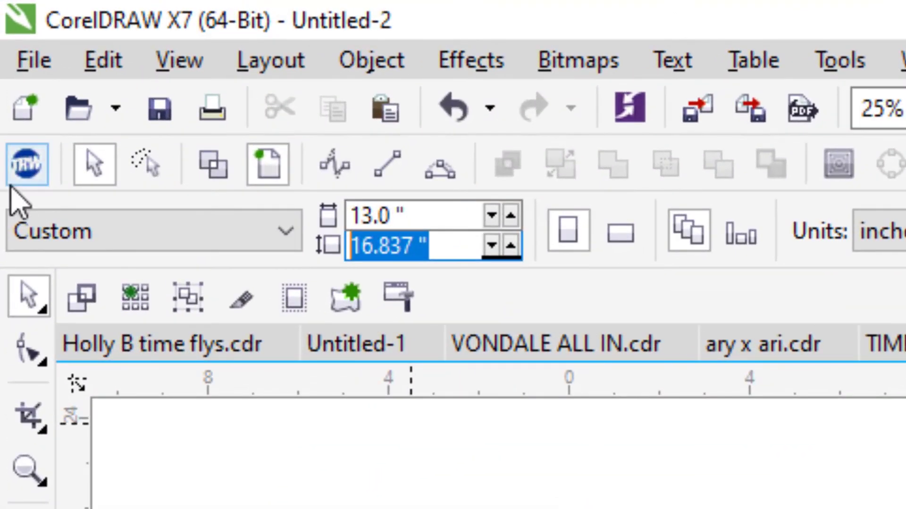
{"action": "type", "text": "1"}
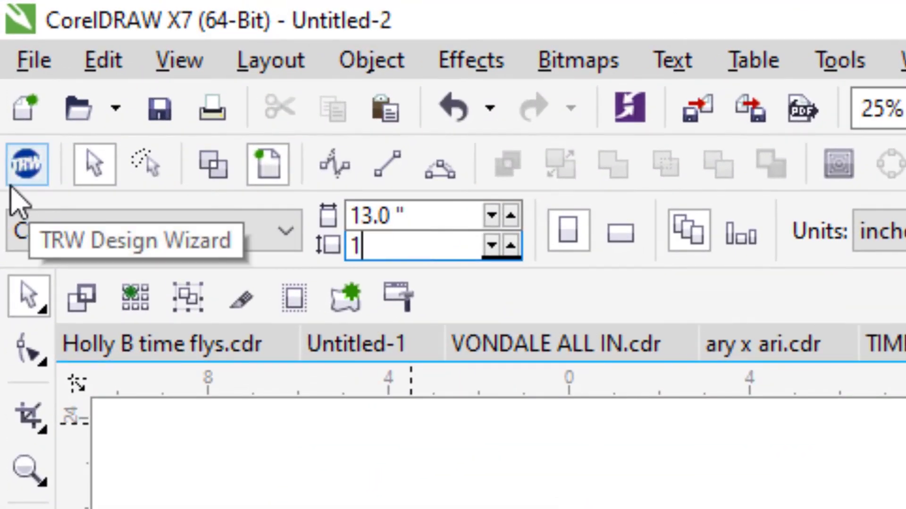
{"action": "type", "text": "9"}
{"action": "key", "text": "Return"}
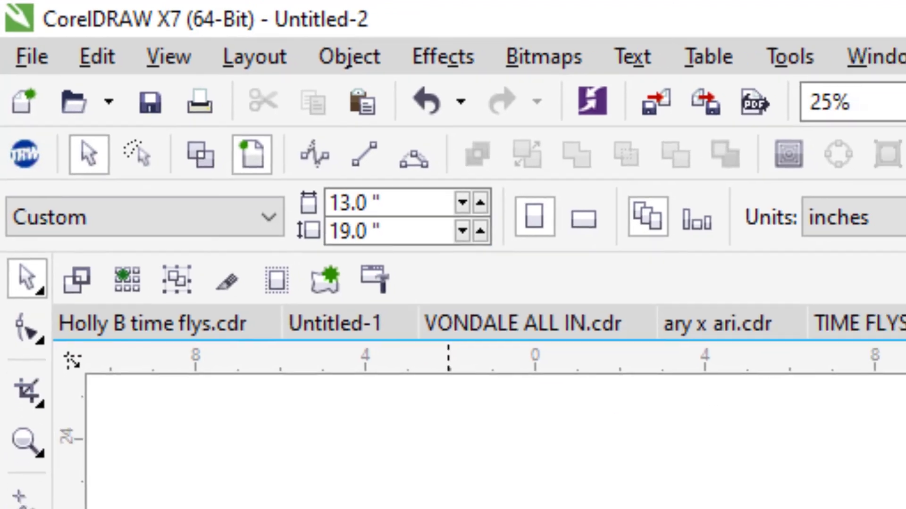
Select the KING TUT image, set its height to 16.837 inches and deselect it.
{"action": "left_click_drag", "start_coordinate": [202, 253], "coordinate": [316, 408]}
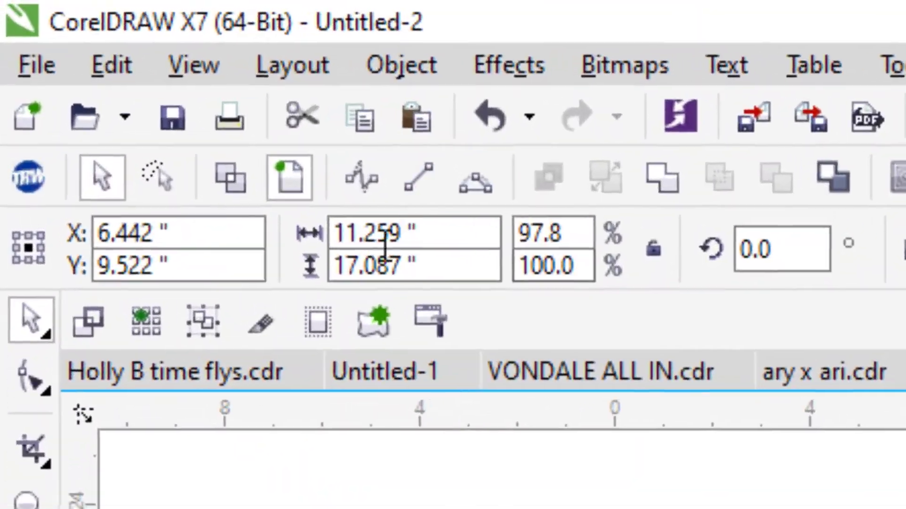
{"action": "left_click", "coordinate": [463, 273]}
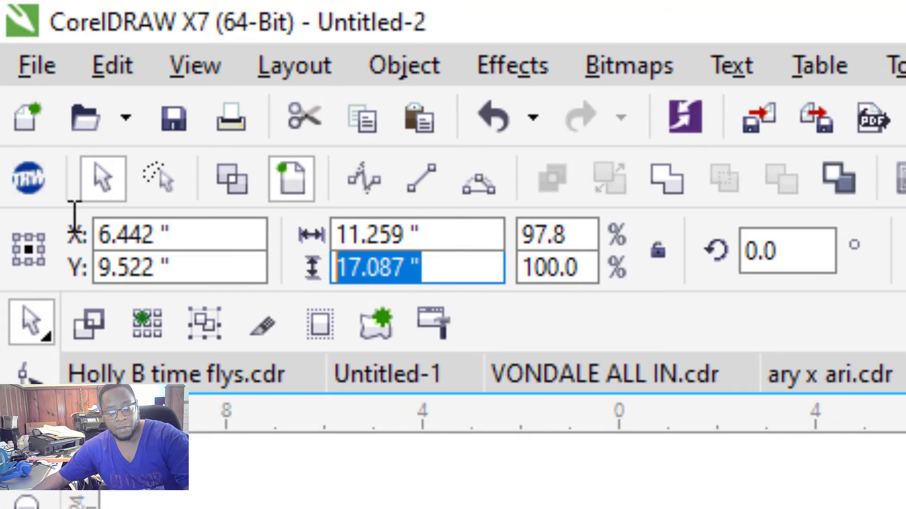
{"action": "type", "text": "16.83"}
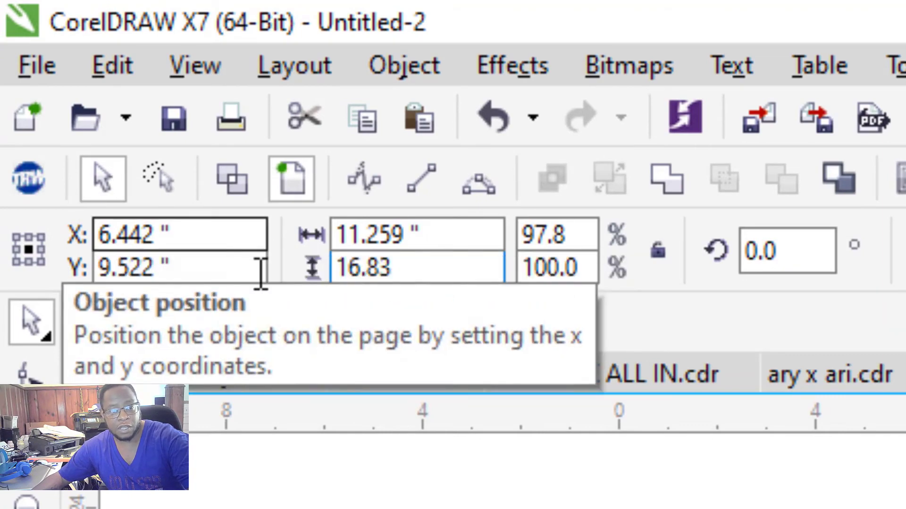
{"action": "type", "text": "7"}
{"action": "left_click", "coordinate": [861, 505]}
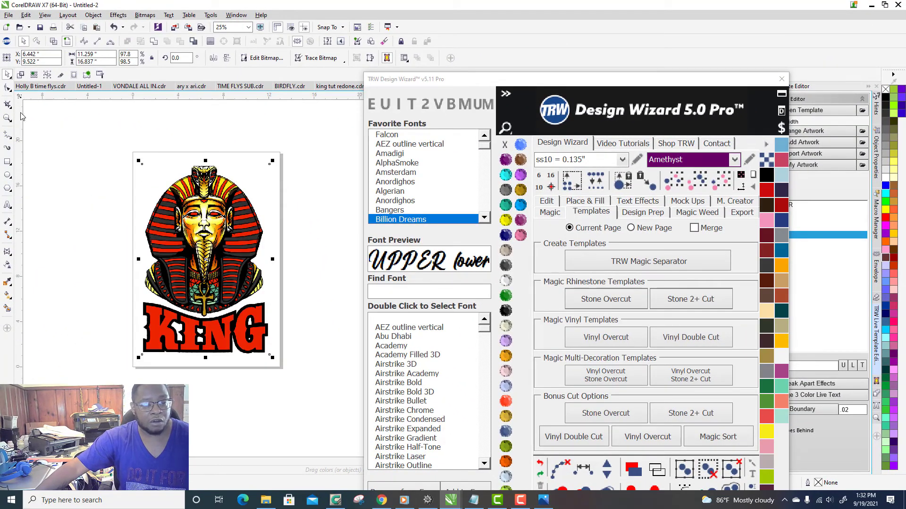
{"action": "left_click", "coordinate": [28, 143]}
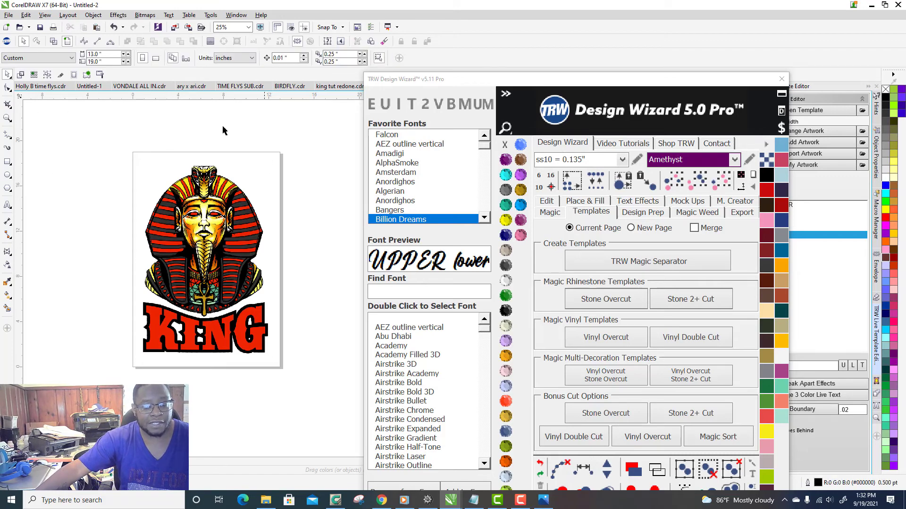
Select the KING TUT image and open the print settings for the document.
{"action": "left_click_drag", "start_coordinate": [90, 126], "coordinate": [335, 370]}
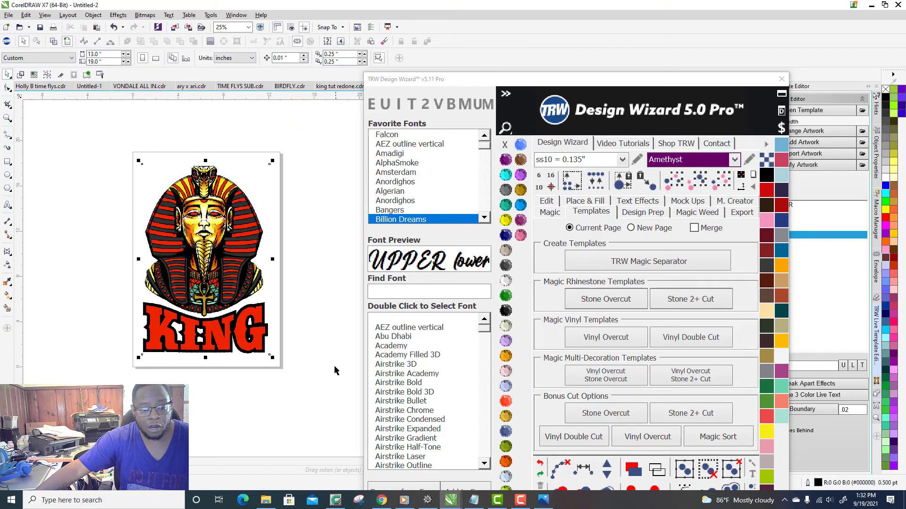
{"action": "left_click", "coordinate": [8, 14]}
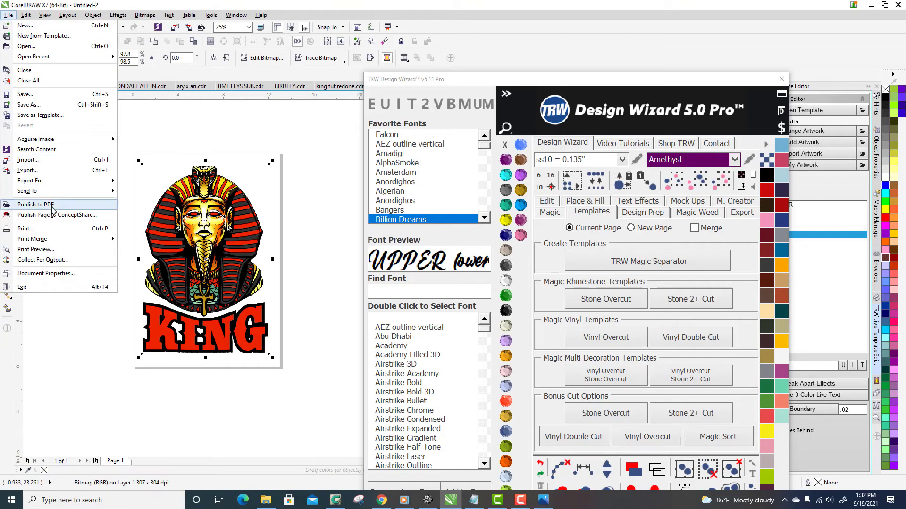
{"action": "key", "text": "Escape"}
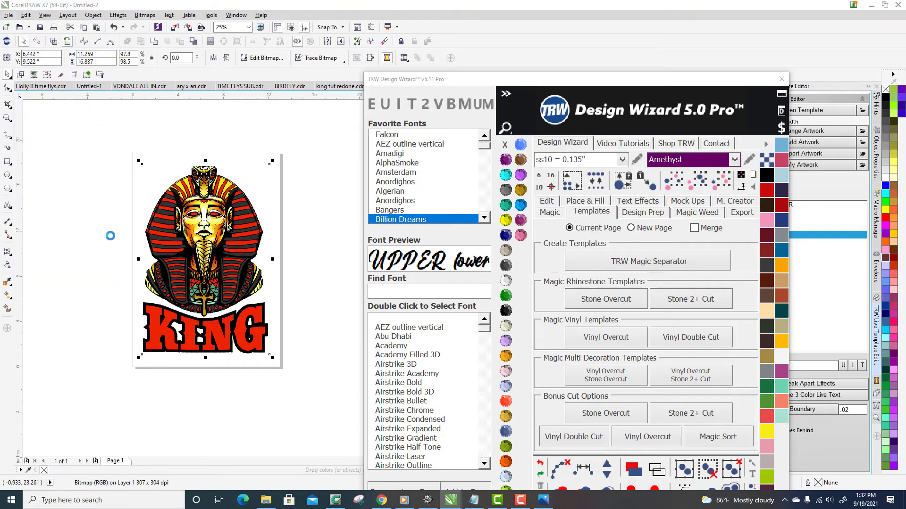
{"action": "key", "text": "ctrl+p"}
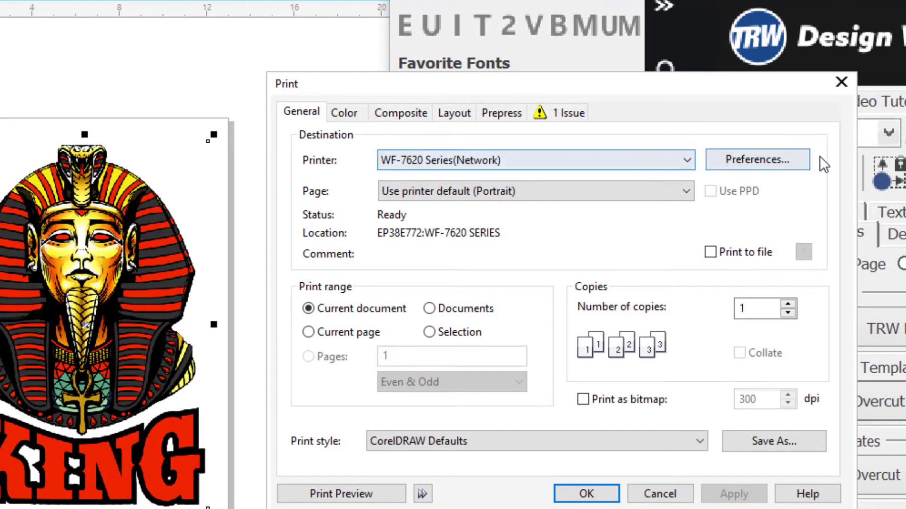
Apply the 13 BY 19 printing preset in the WF-7620 printer preferences.
{"action": "left_click", "coordinate": [776, 158]}
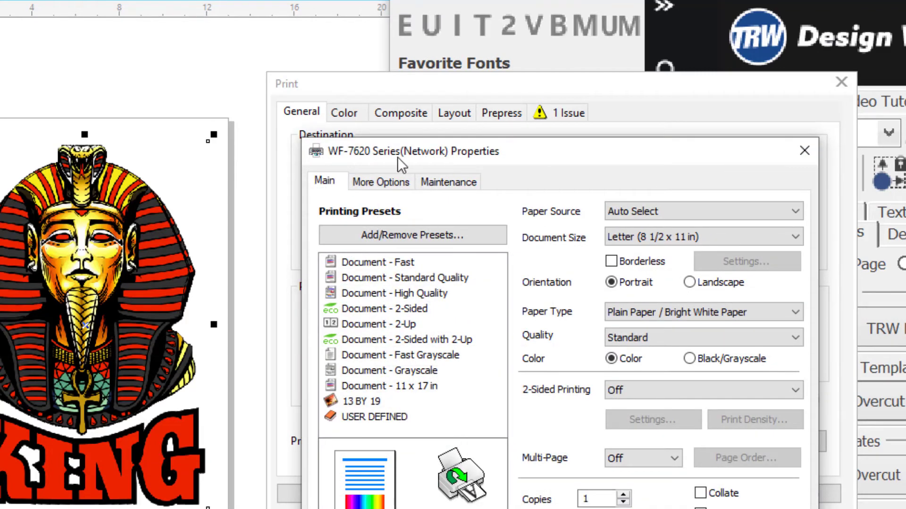
{"action": "left_click", "coordinate": [366, 403]}
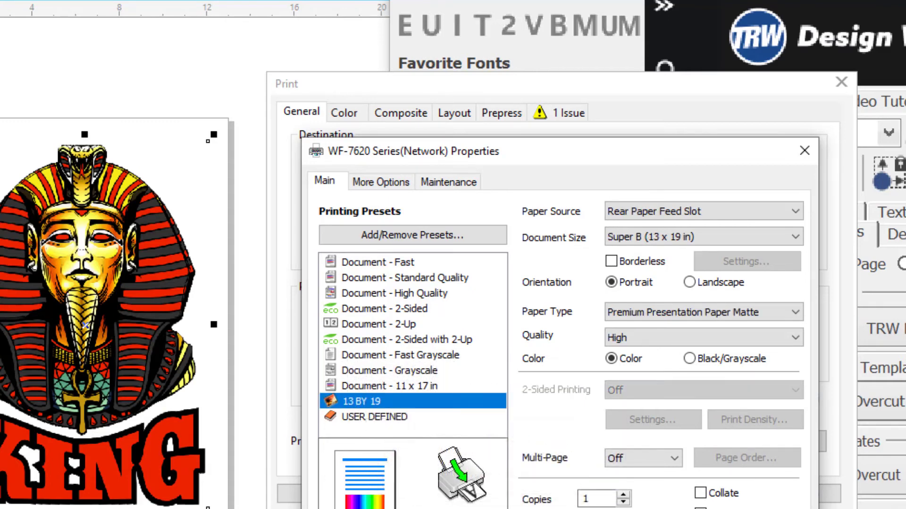
{"action": "key", "text": "Return"}
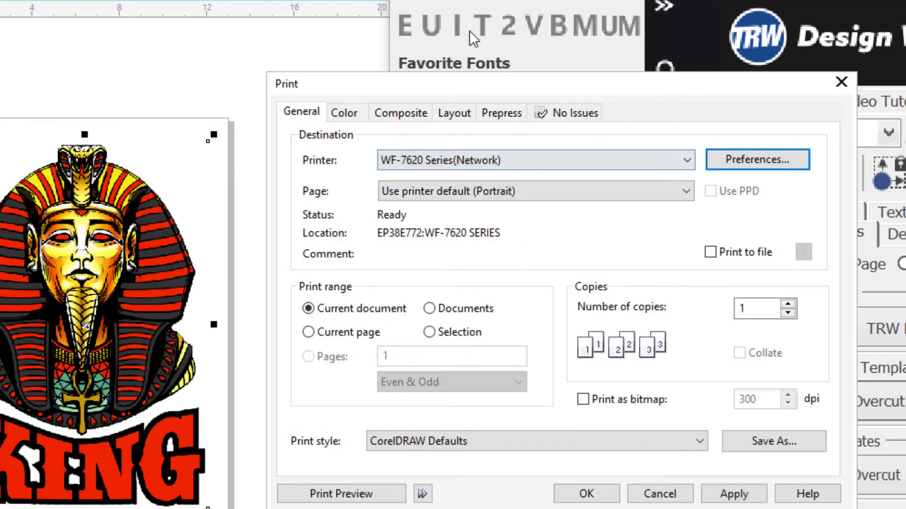
Switch the printer to the Document - Standard Quality preset and check the reported print issue.
{"action": "left_click", "coordinate": [791, 160]}
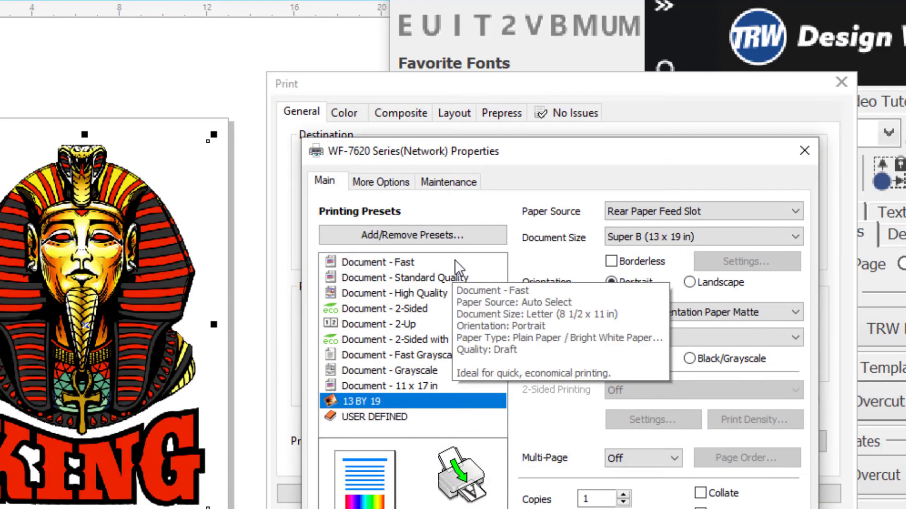
{"action": "left_click", "coordinate": [409, 276]}
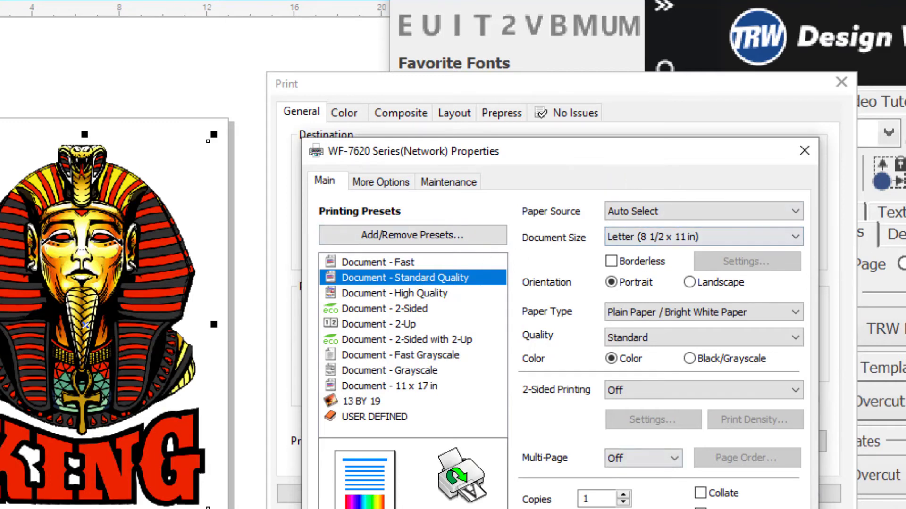
{"action": "left_click", "coordinate": [599, 508]}
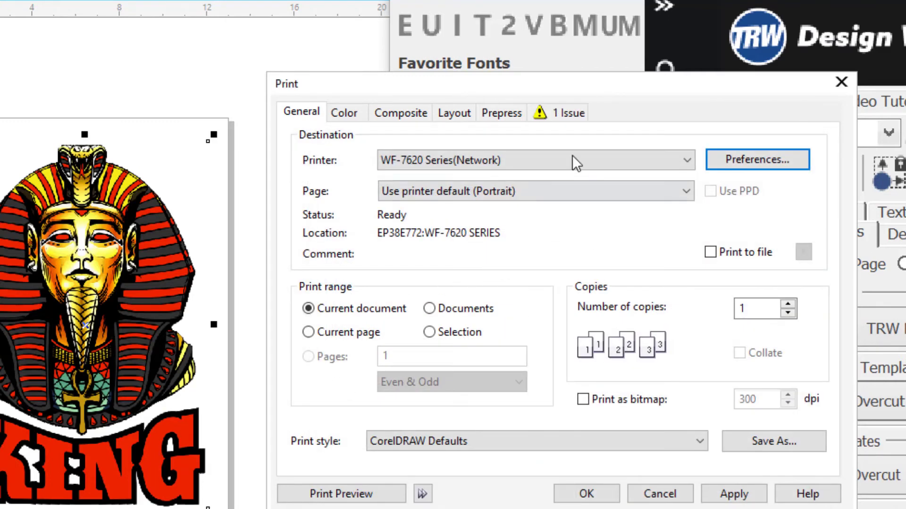
{"action": "left_click", "coordinate": [559, 112]}
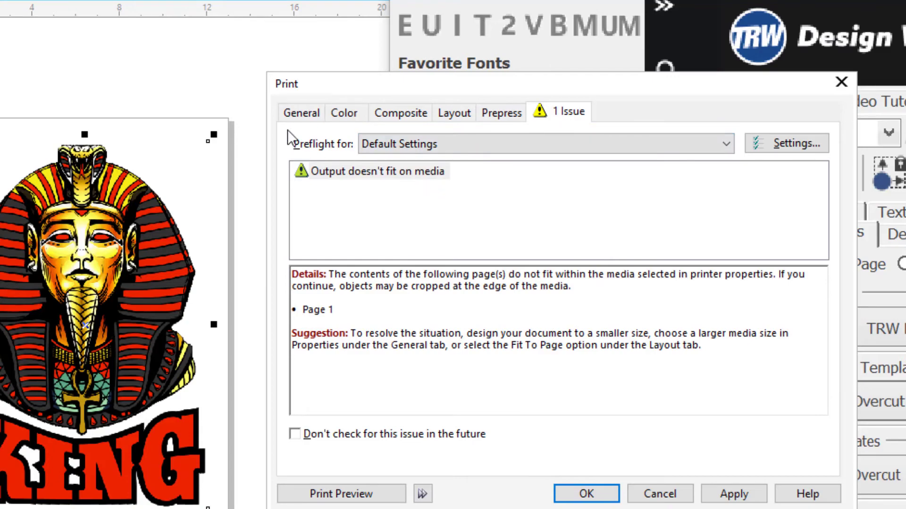
{"action": "left_click", "coordinate": [292, 113]}
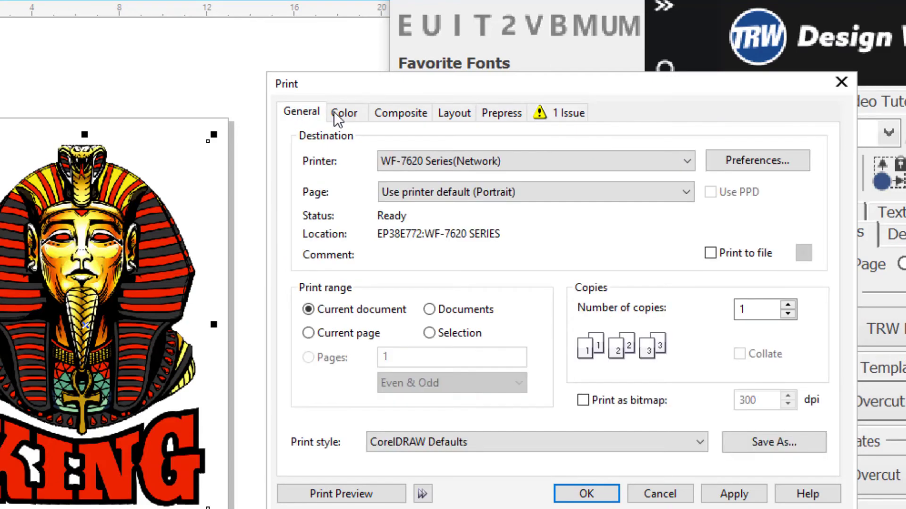
In the printer preferences, set the paper source to Rear Paper Feed Slot and the document size to Super B (13 x 19 in).
{"action": "left_click", "coordinate": [765, 160]}
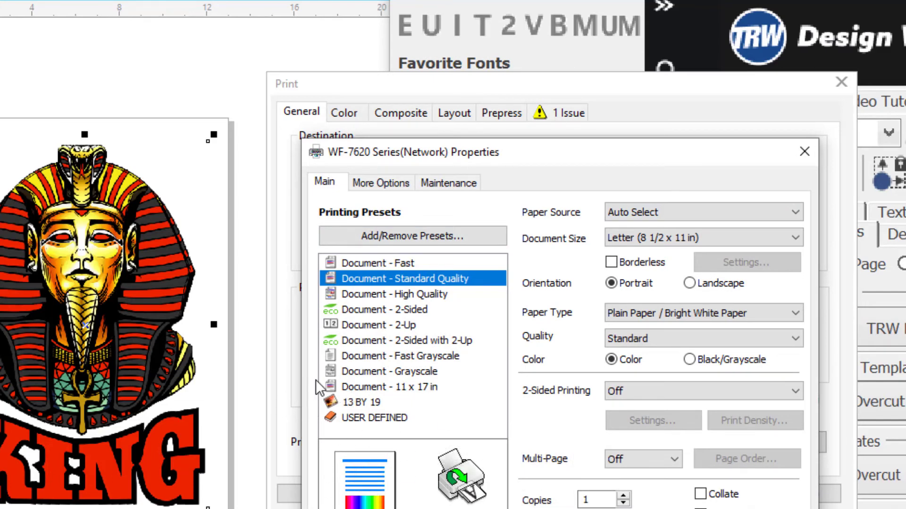
{"action": "left_click", "coordinate": [730, 209]}
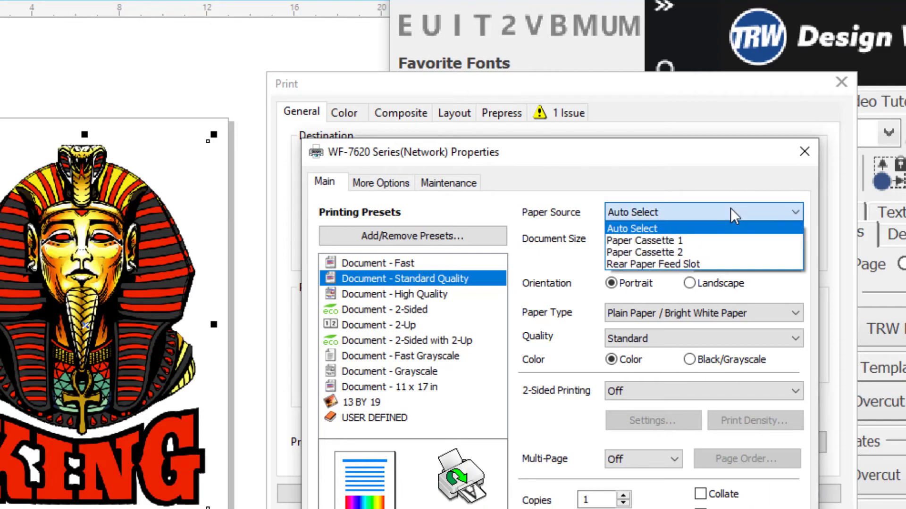
{"action": "left_click", "coordinate": [699, 260]}
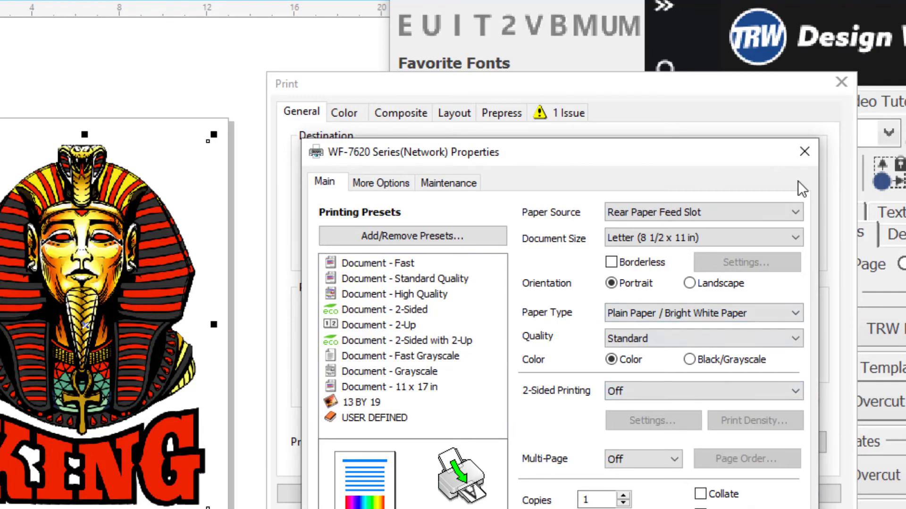
{"action": "left_click", "coordinate": [715, 234]}
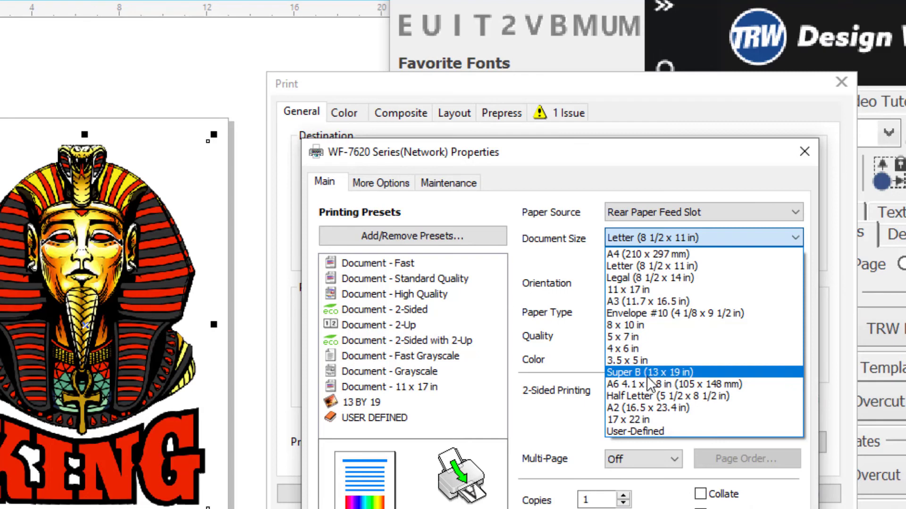
{"action": "left_click", "coordinate": [679, 368]}
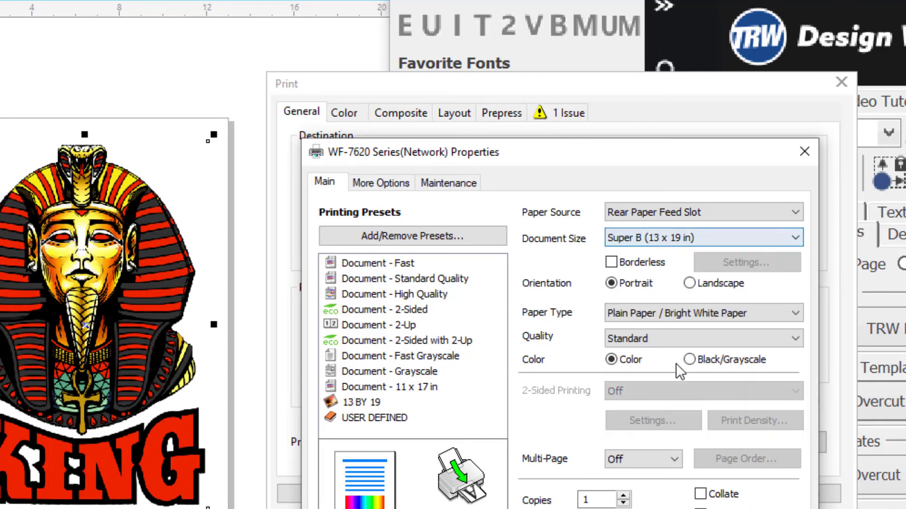
Set the paper type to Premium Presentation Paper Matte and the paper source back to Rear Paper Feed Slot.
{"action": "left_click", "coordinate": [760, 308]}
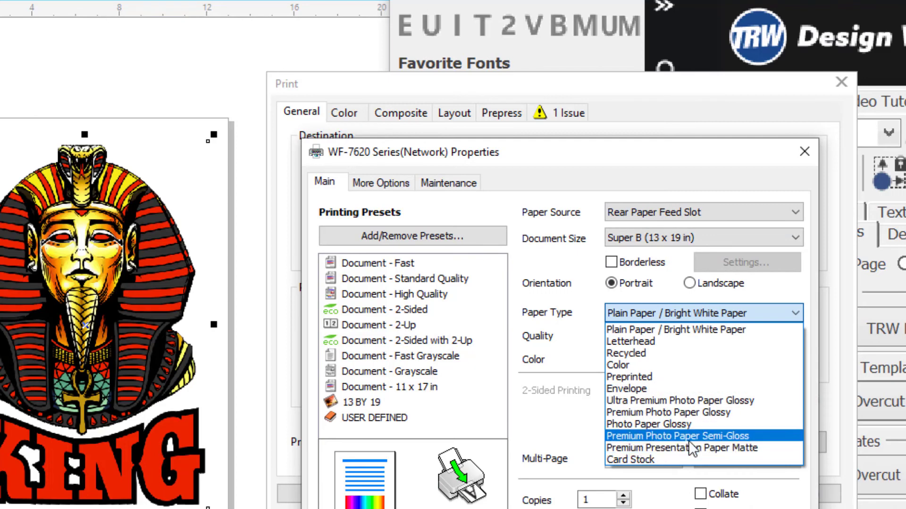
{"action": "left_click", "coordinate": [701, 448]}
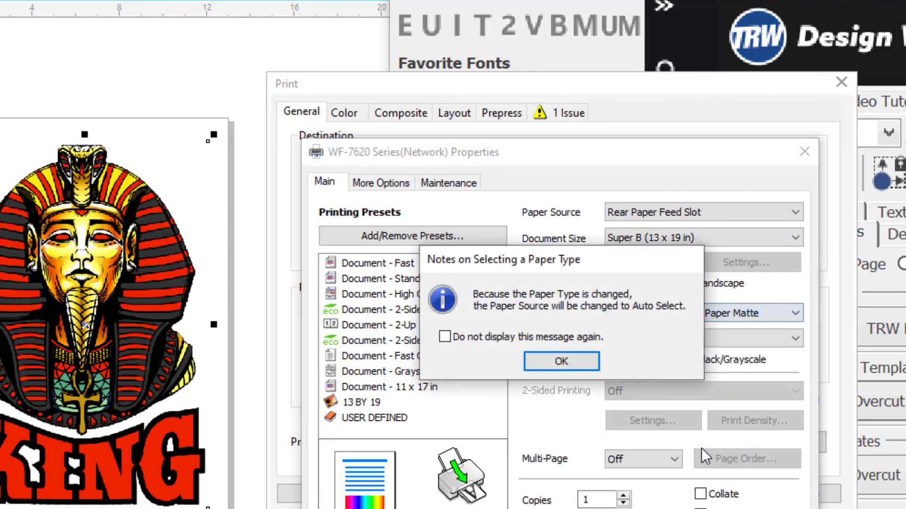
{"action": "left_click", "coordinate": [564, 356]}
{"action": "left_click", "coordinate": [717, 212]}
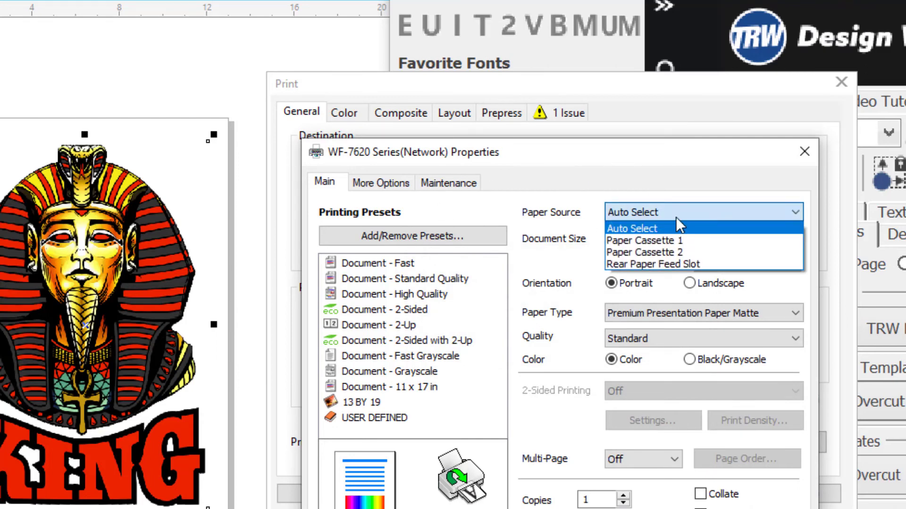
{"action": "left_click", "coordinate": [674, 263]}
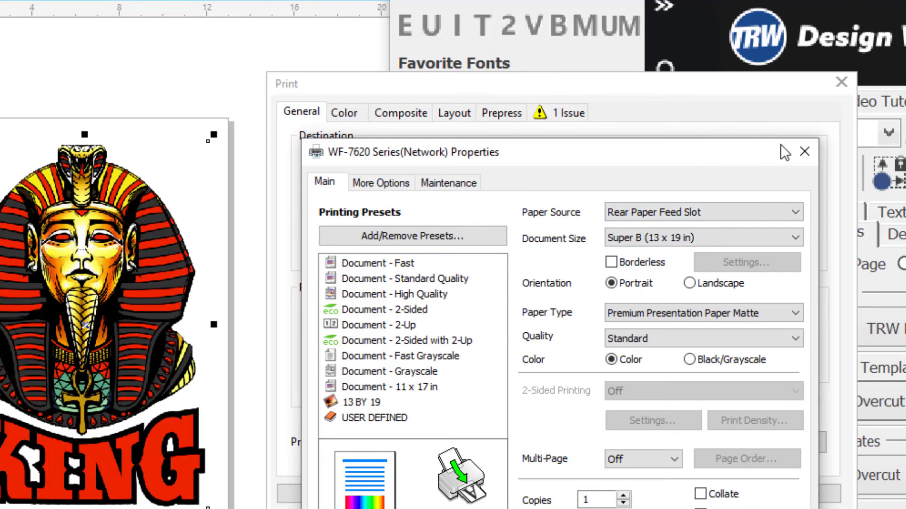
Set the print quality to High and accept the printer preferences.
{"action": "left_click", "coordinate": [692, 340]}
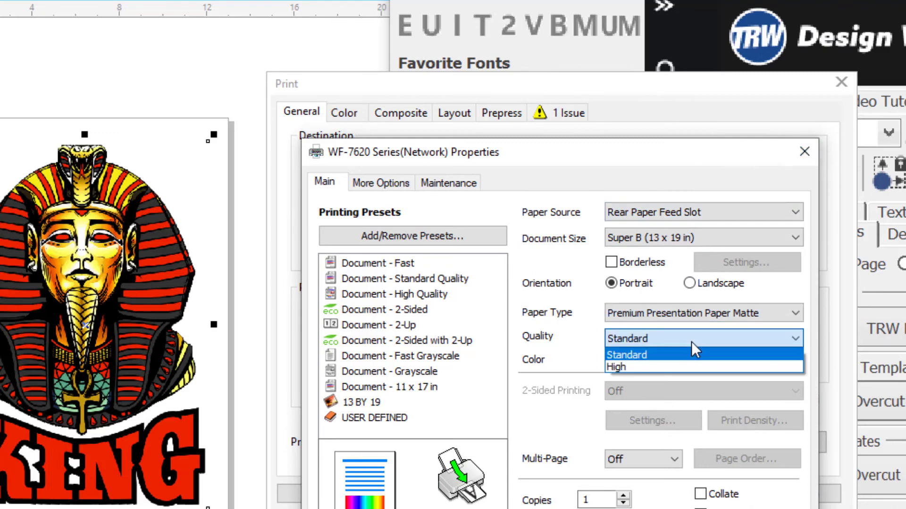
{"action": "left_click", "coordinate": [644, 367]}
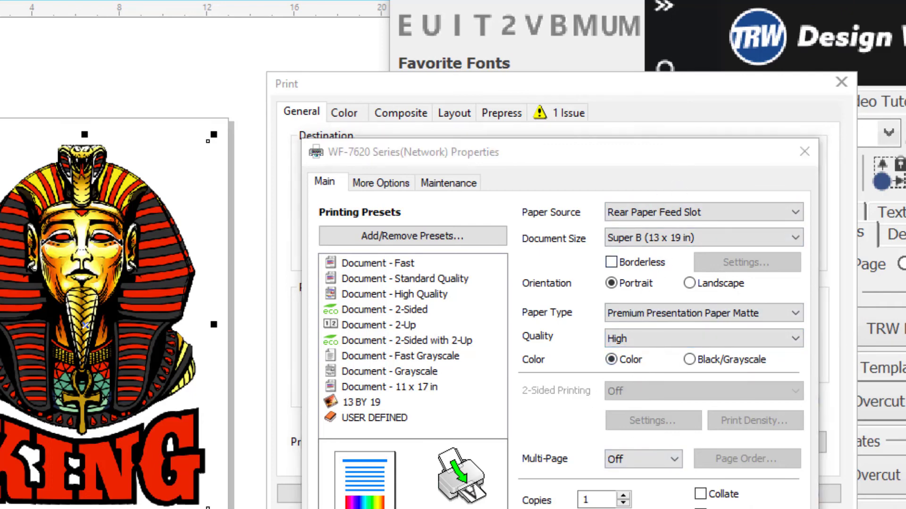
{"action": "key", "text": "Return"}
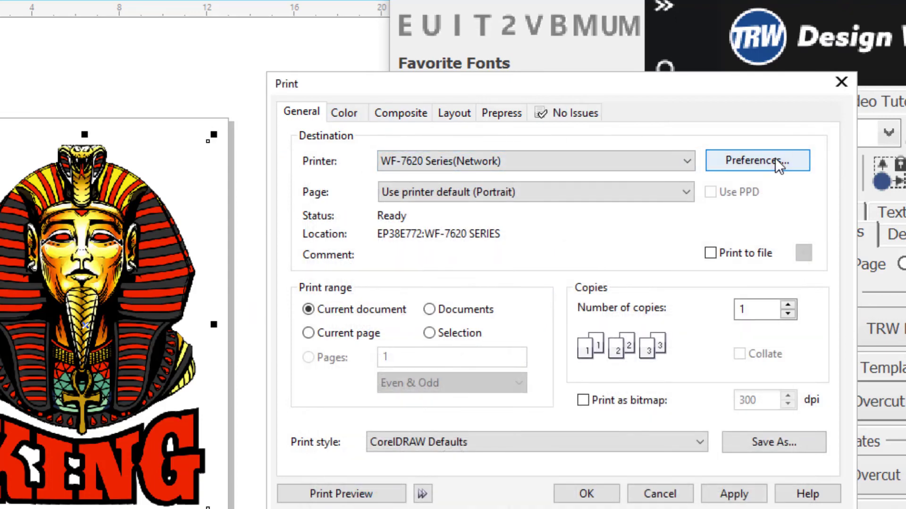
Switch the printer's color correction to Custom, using Color Controls with the Adobe RGB color mode.
{"action": "left_click", "coordinate": [757, 162]}
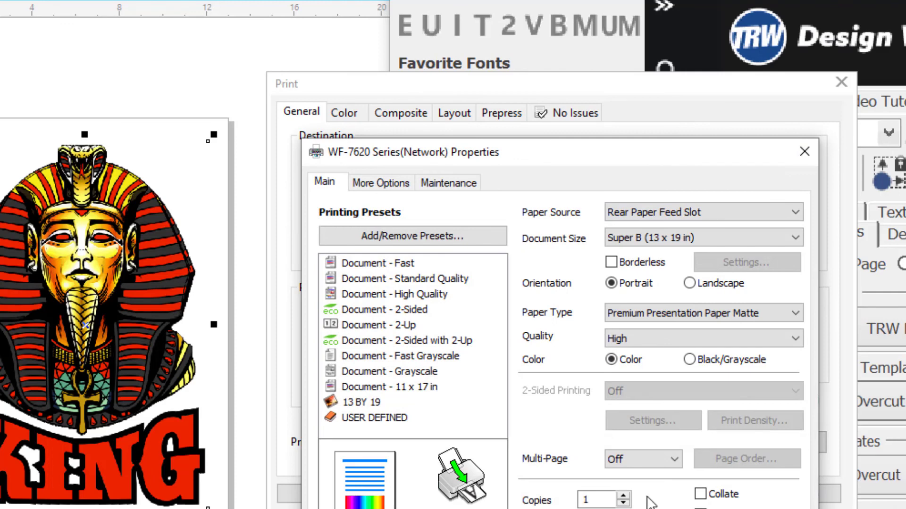
{"action": "left_click", "coordinate": [367, 182]}
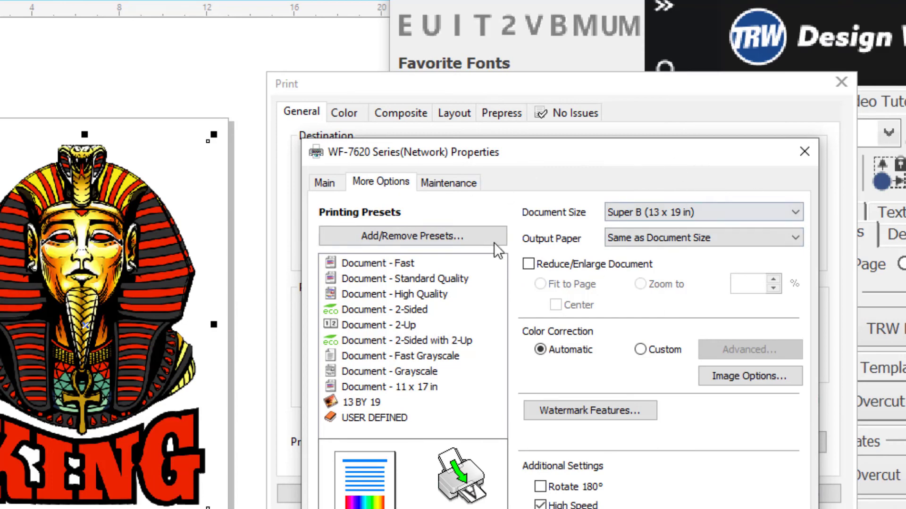
{"action": "left_click", "coordinate": [642, 351]}
{"action": "left_click", "coordinate": [734, 355]}
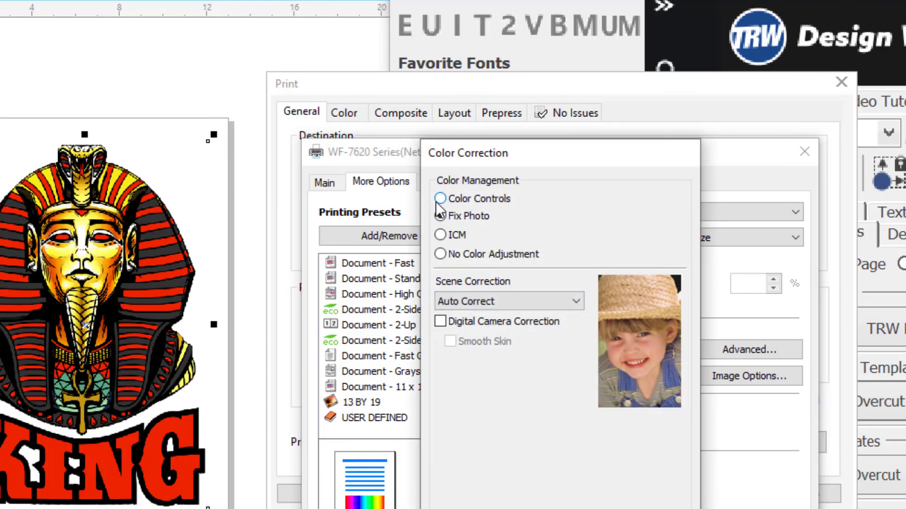
{"action": "left_click", "coordinate": [440, 199]}
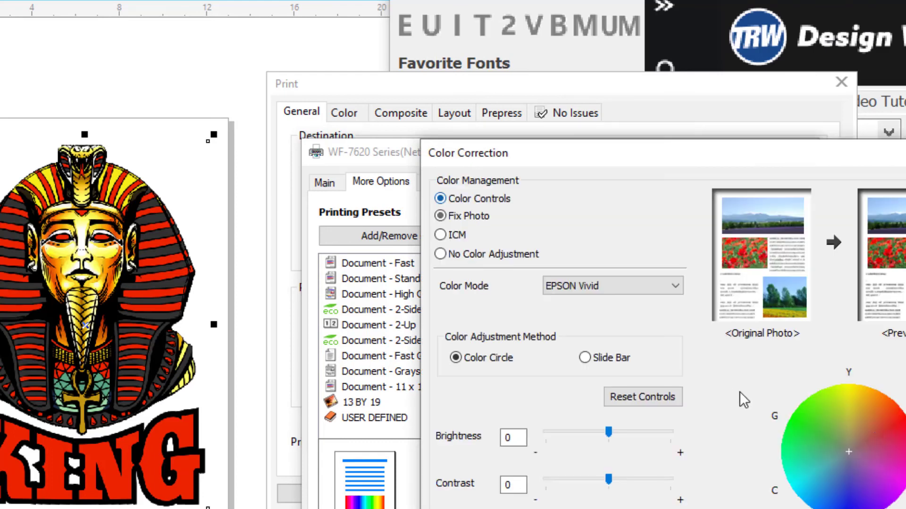
{"action": "left_click", "coordinate": [670, 286]}
{"action": "left_click", "coordinate": [633, 312]}
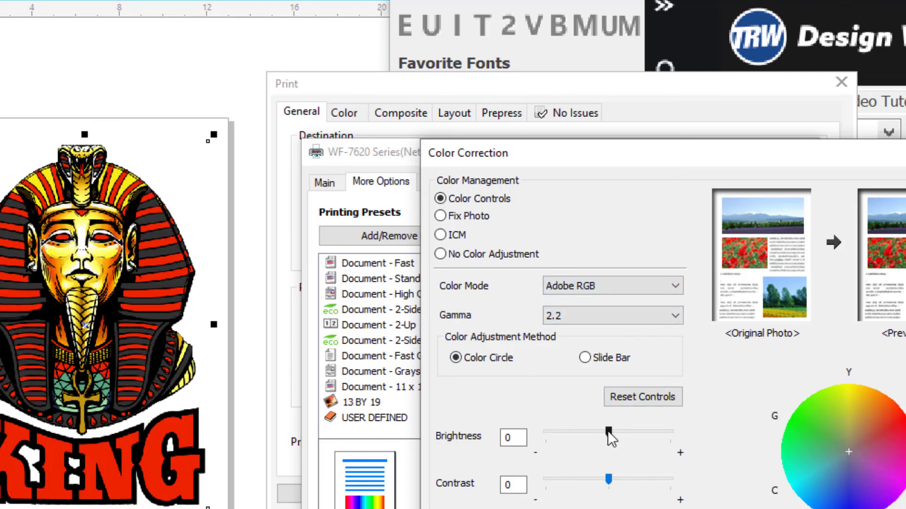
Raise both the brightness and the contrast to 3 in the color correction settings and accept them.
{"action": "left_click_drag", "start_coordinate": [608, 432], "coordinate": [615, 431]}
{"action": "left_click_drag", "start_coordinate": [606, 482], "coordinate": [615, 480]}
{"action": "left_click", "coordinate": [608, 508]}
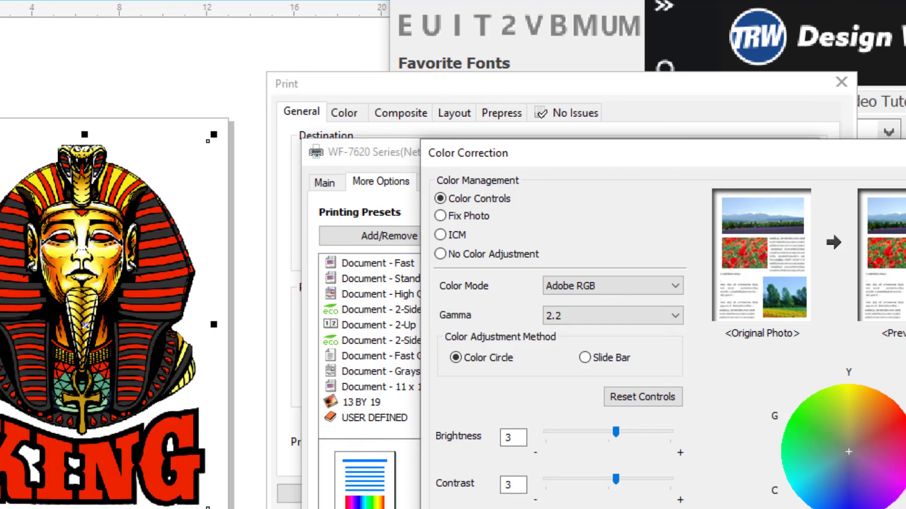
{"action": "key", "text": "Return"}
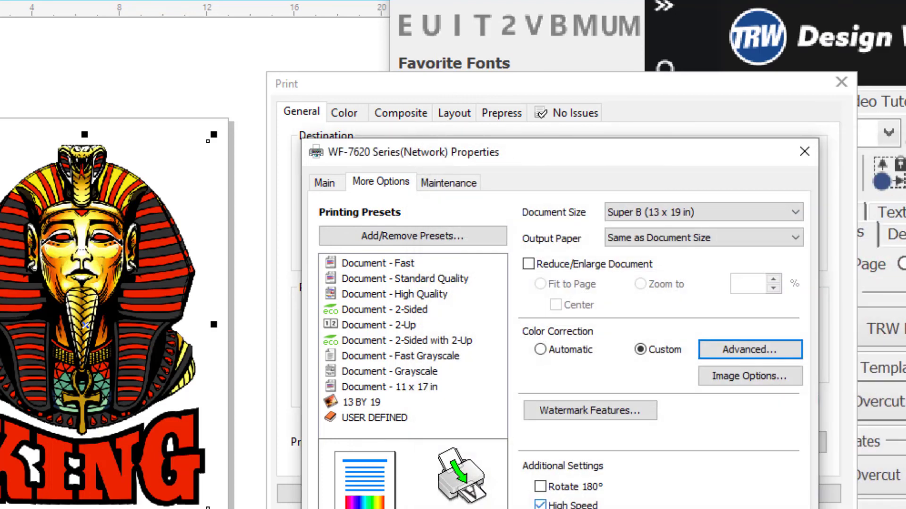
Turn off High Speed printing and apply the updated printer settings.
{"action": "left_click", "coordinate": [541, 504]}
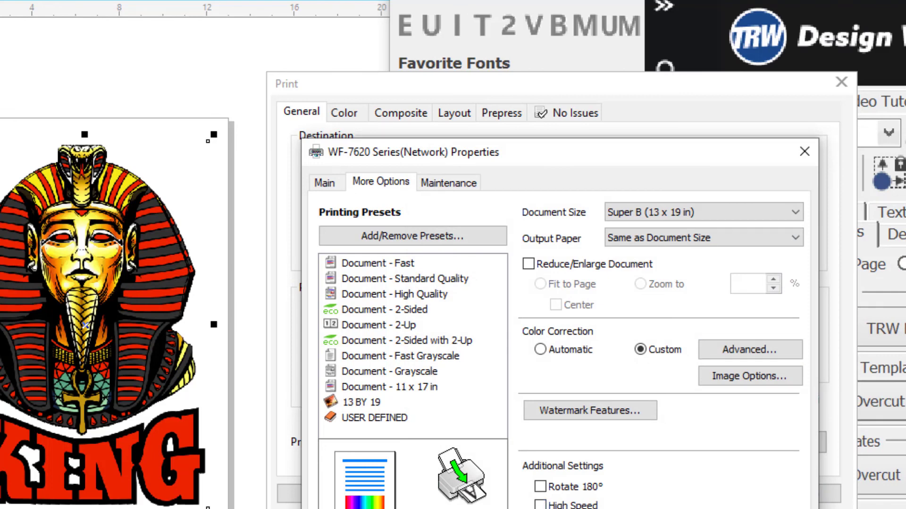
{"action": "key", "text": "Return"}
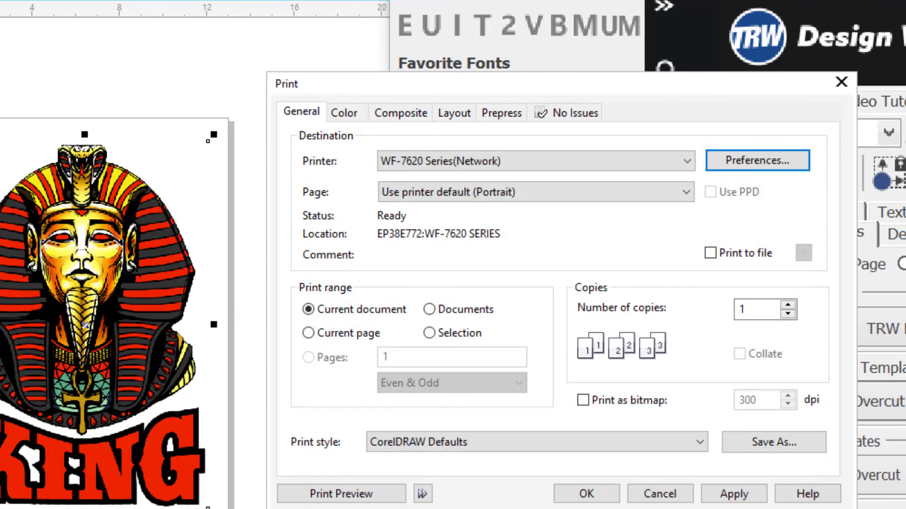
{"action": "left_click", "coordinate": [746, 494]}
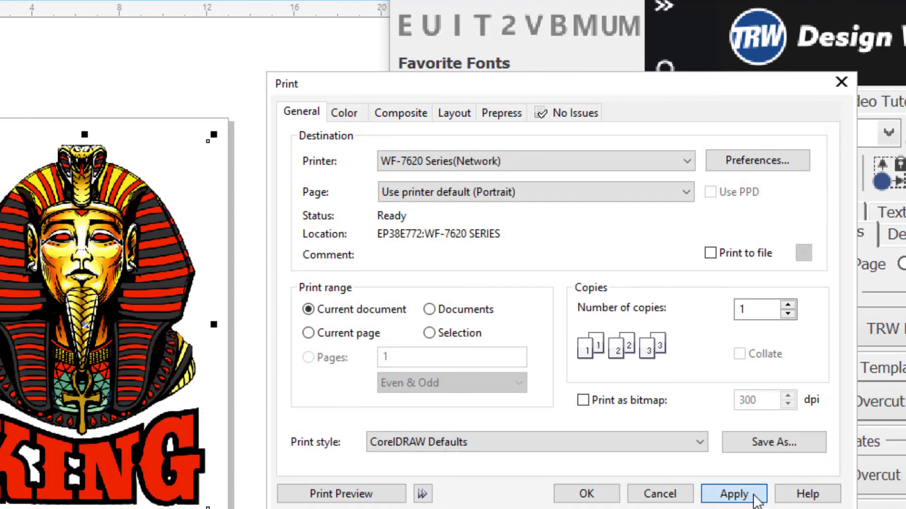
Open the print preview of the KING TUT design and close the TRW Design Wizard window covering it.
{"action": "left_click", "coordinate": [350, 495]}
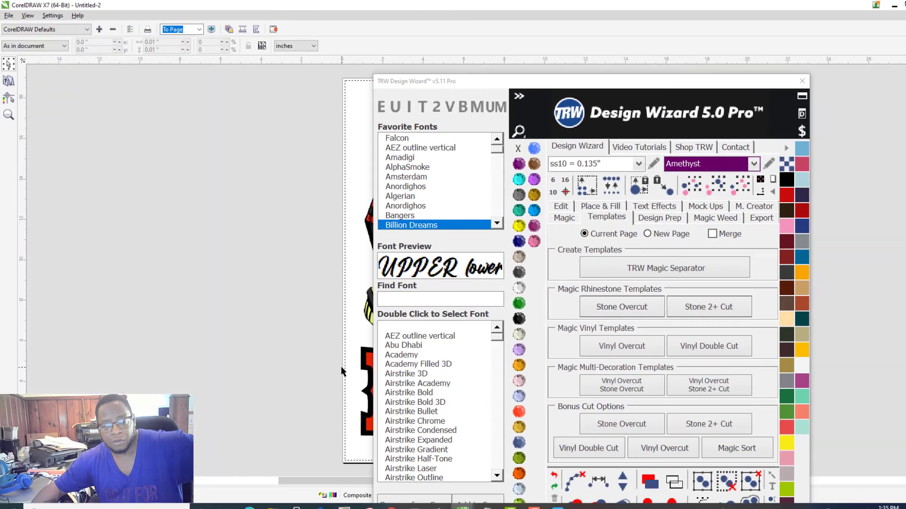
{"action": "left_click", "coordinate": [519, 96]}
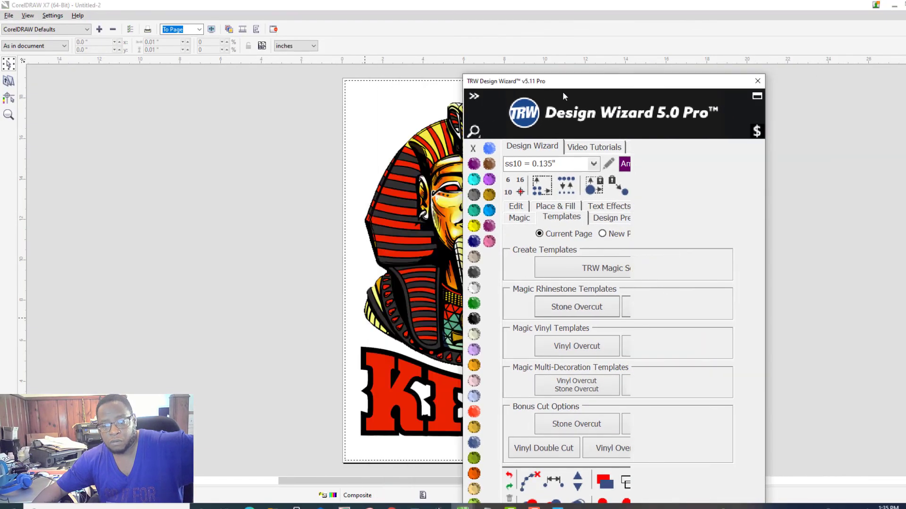
{"action": "left_click", "coordinate": [757, 81]}
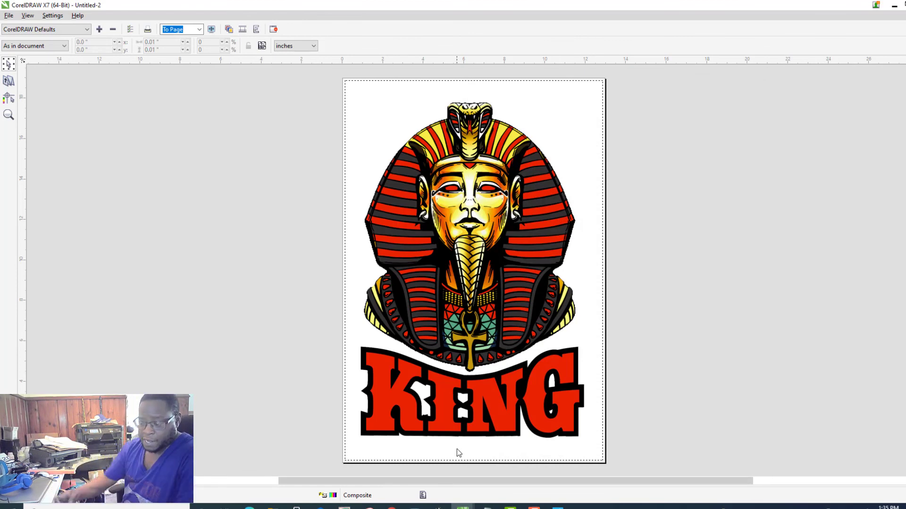
Print the KING TUT design from the print preview.
{"action": "left_click", "coordinate": [8, 15]}
{"action": "key", "text": "Escape"}
{"action": "left_click", "coordinate": [9, 16]}
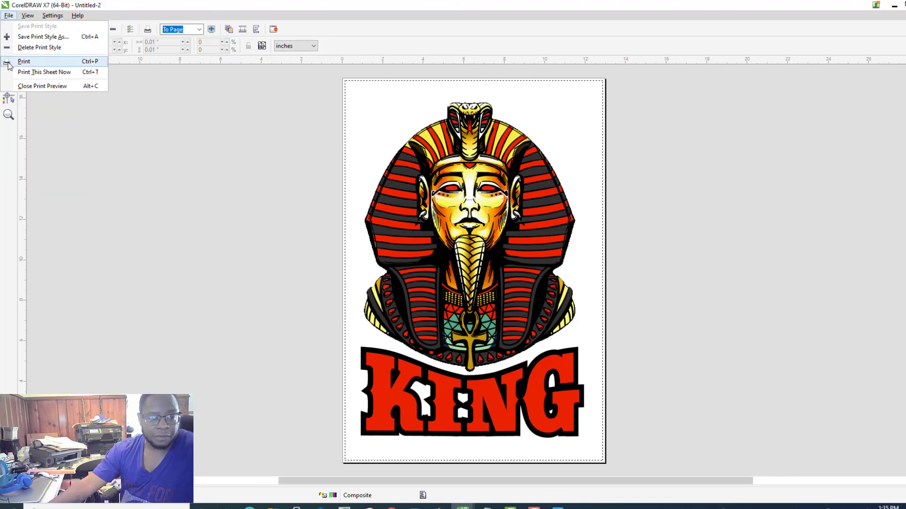
{"action": "left_click", "coordinate": [62, 66]}
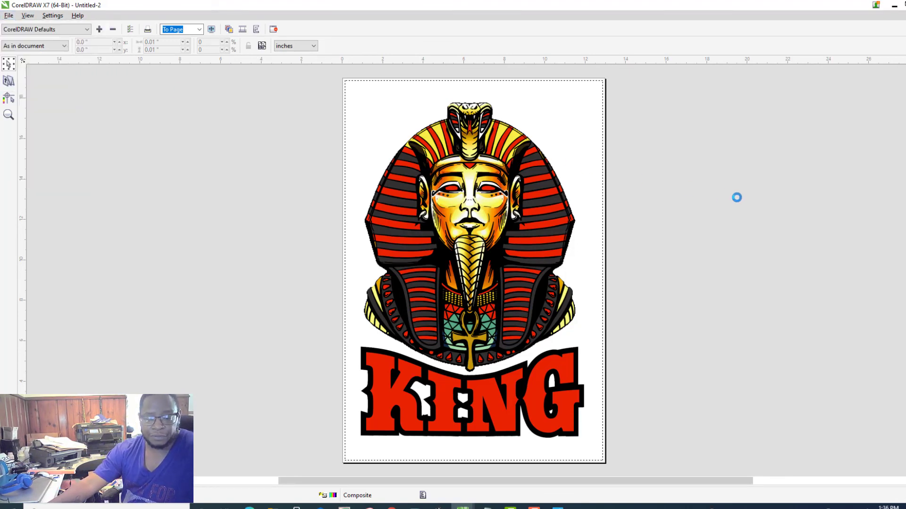